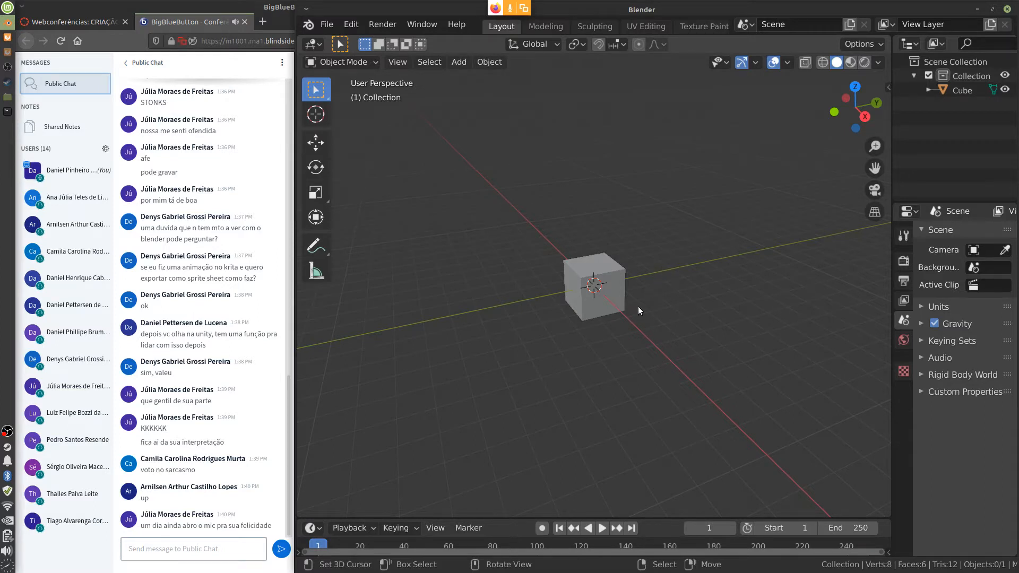
Step: Select the cube and switch to the UV Editing workspace
{"action": "left_click", "coordinate": [613, 311]}
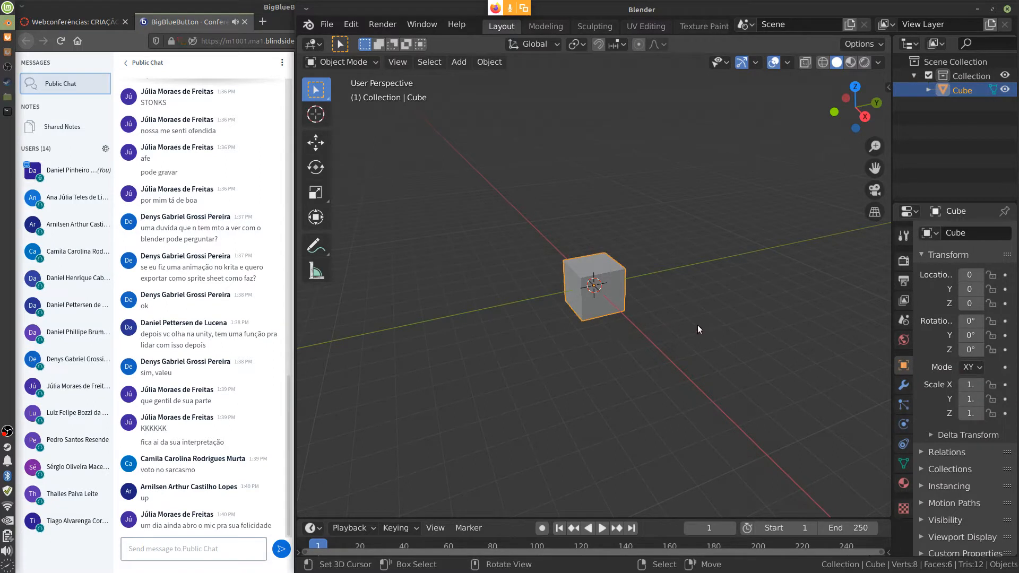
{"action": "middle_click_drag", "start_coordinate": [667, 346], "coordinate": [699, 345]}
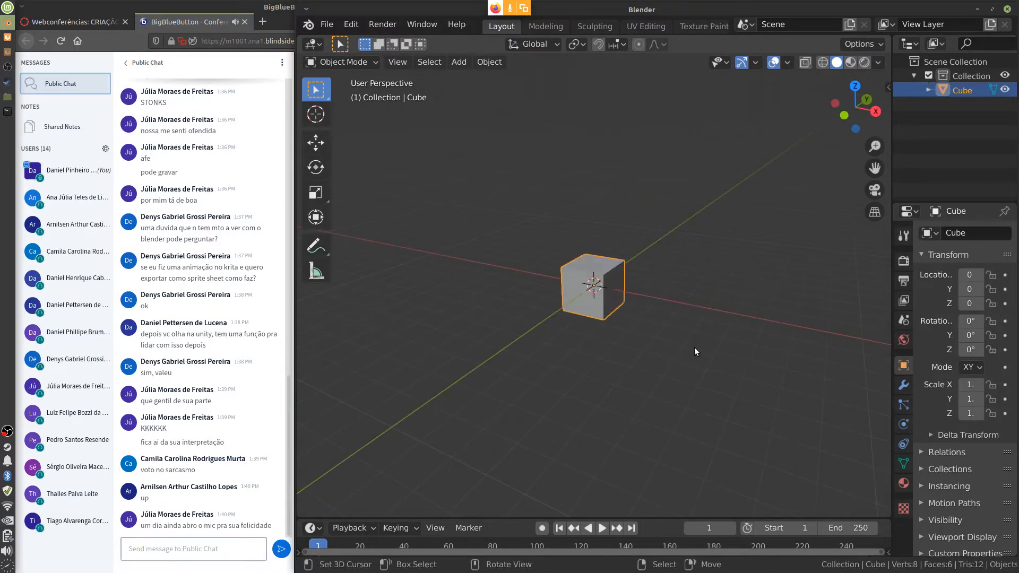
{"action": "left_click", "coordinate": [648, 26]}
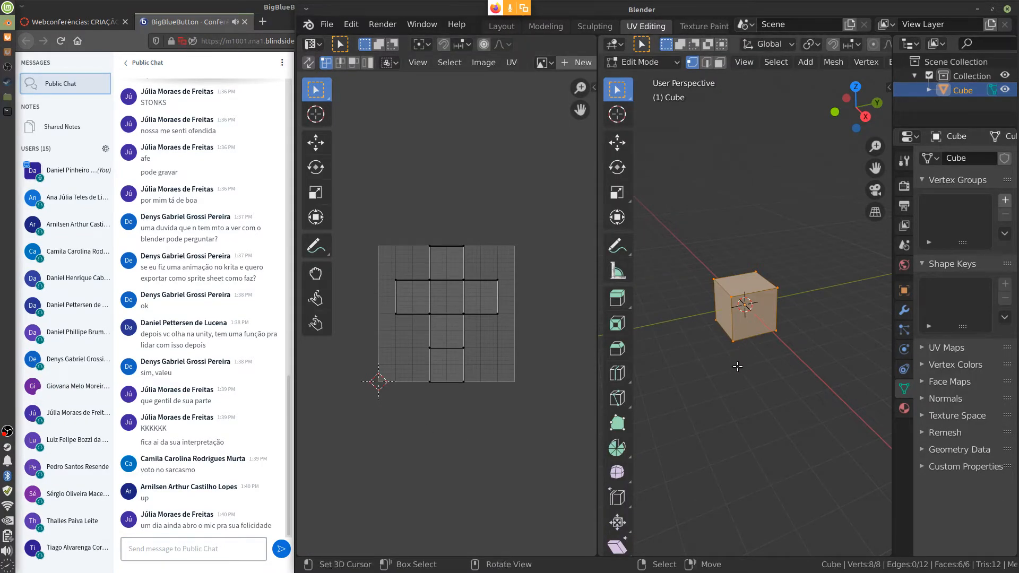
{"action": "key", "text": "x"}
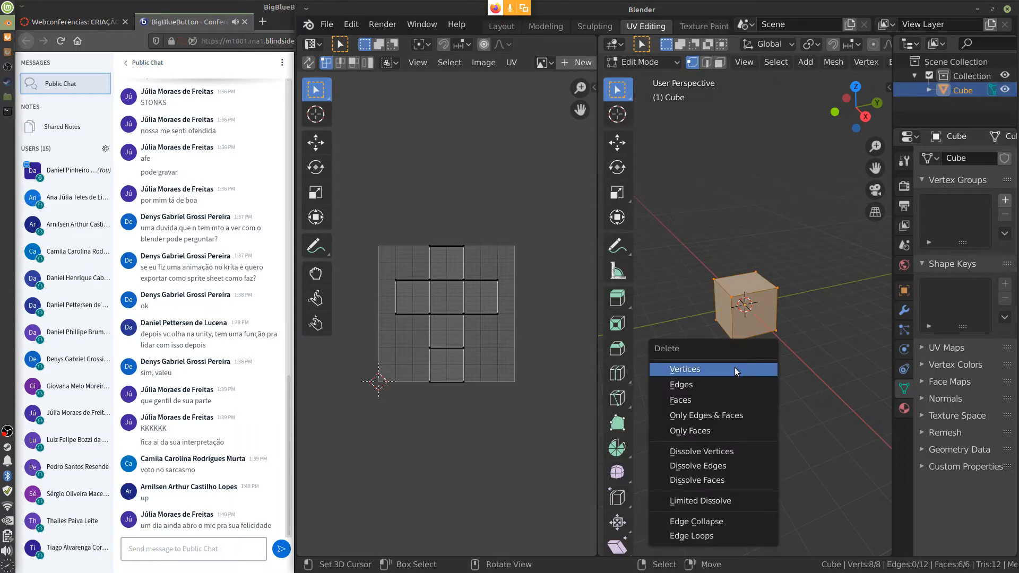
{"action": "left_click", "coordinate": [733, 369]}
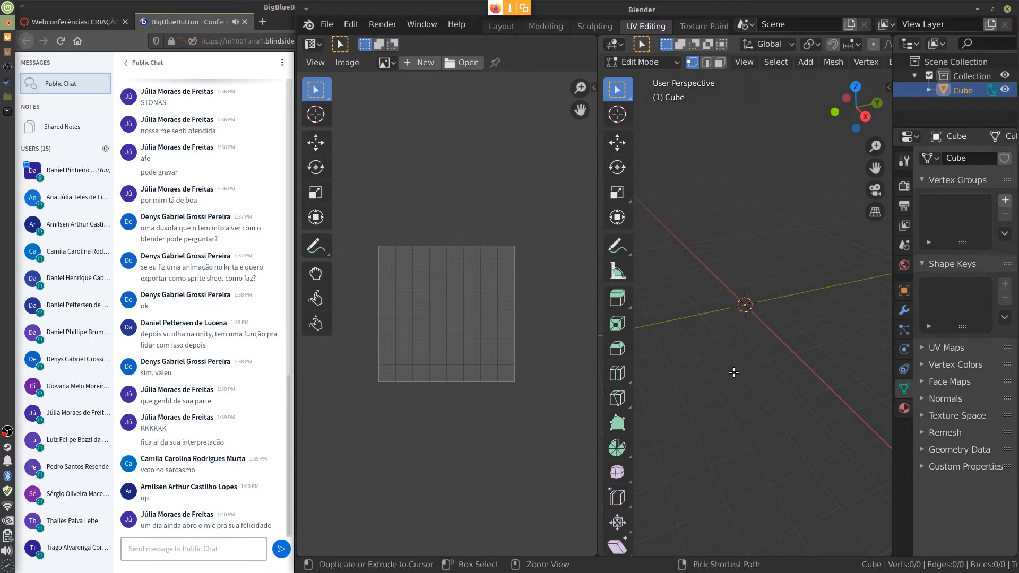
{"action": "key", "text": "ctrl+z"}
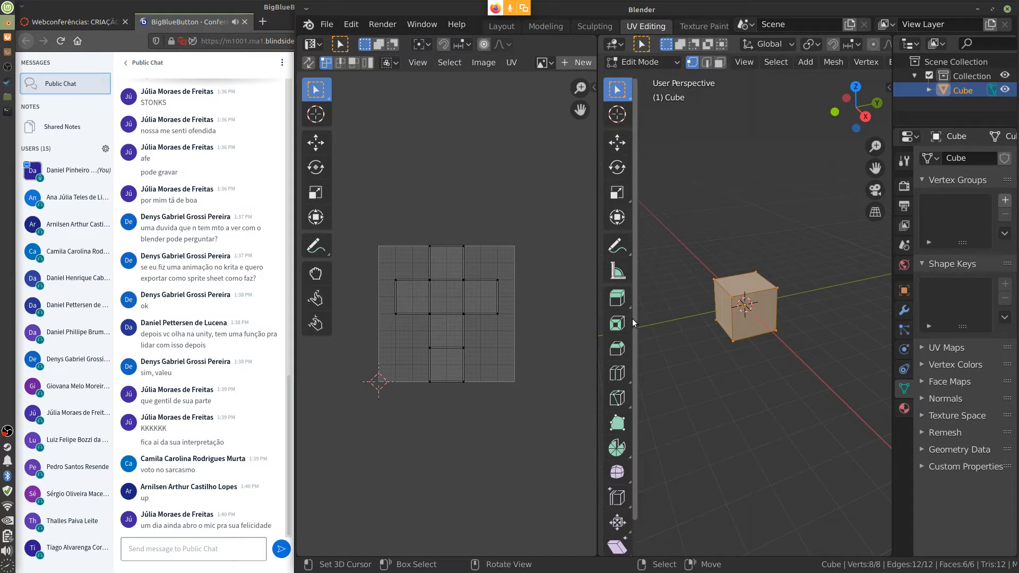
Step: Hide the tool shelves in both the 3D viewport and the UV editor
{"action": "left_click_drag", "start_coordinate": [632, 320], "coordinate": [595, 326]}
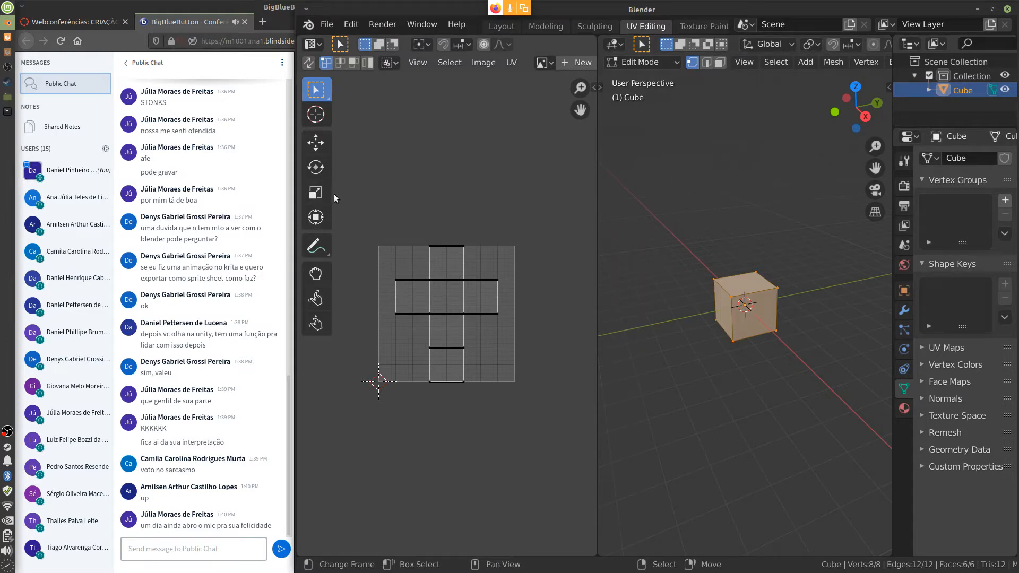
{"action": "left_click_drag", "start_coordinate": [333, 195], "coordinate": [306, 202]}
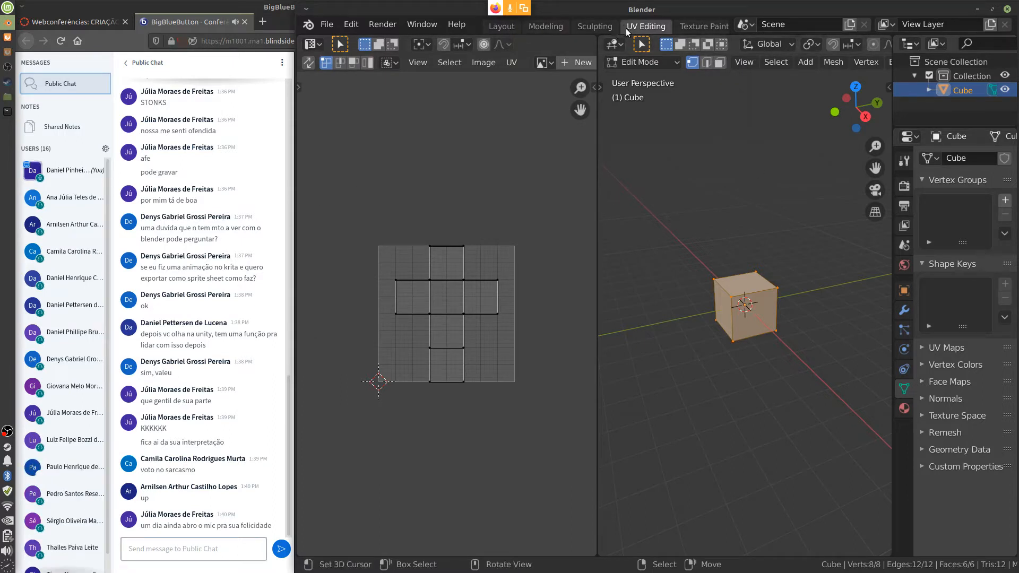
Step: Compare the UV Editing and Texture Paint workspaces by switching between them
{"action": "middle_click_drag", "start_coordinate": [625, 31], "coordinate": [549, 43]}
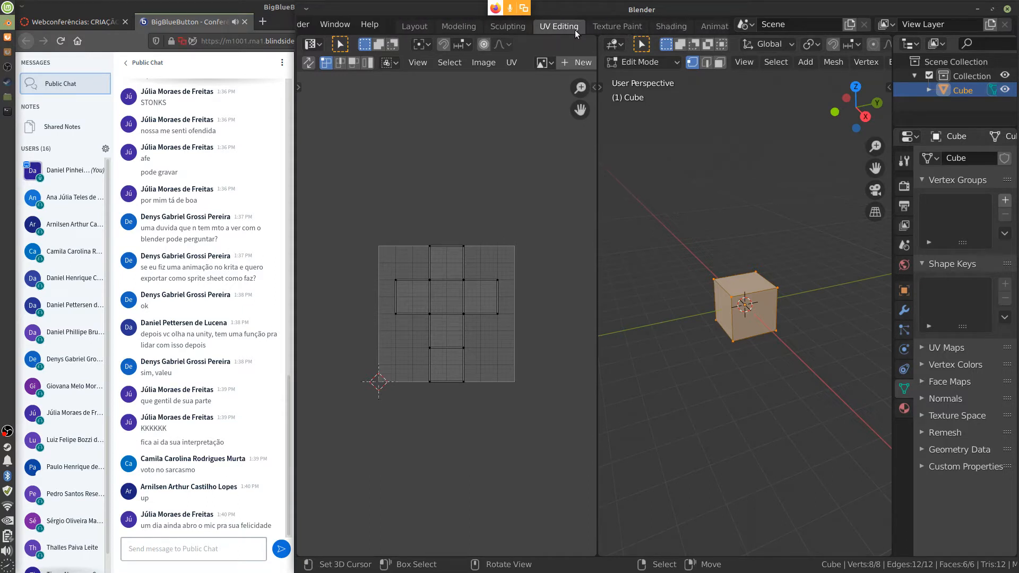
{"action": "left_click", "coordinate": [612, 27]}
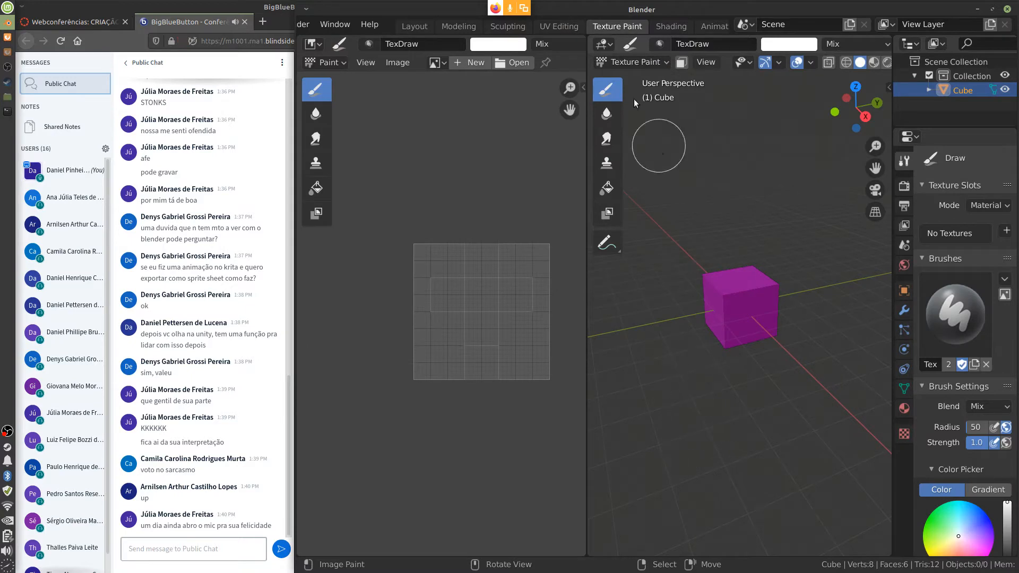
{"action": "left_click", "coordinate": [559, 26]}
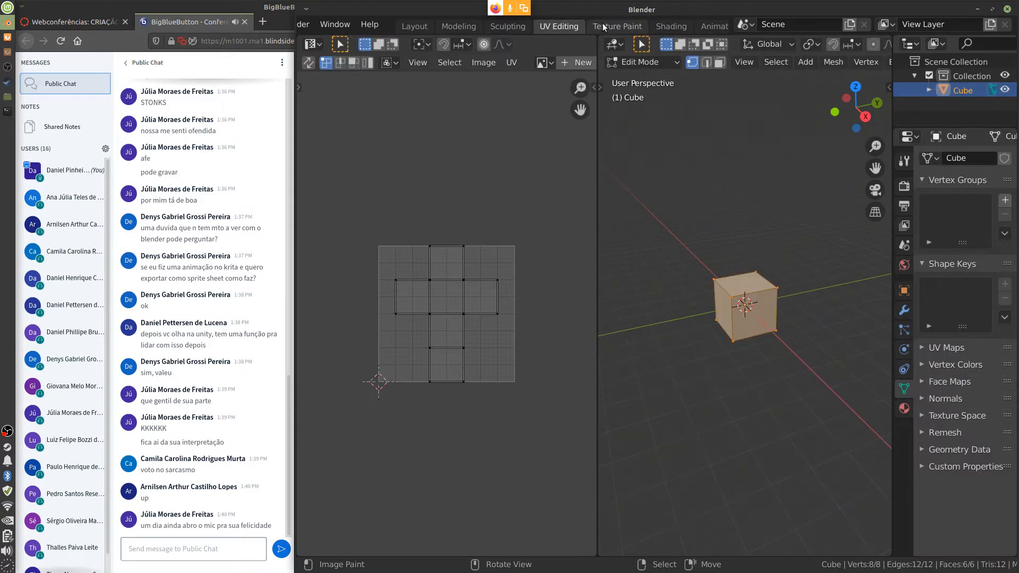
{"action": "left_click", "coordinate": [603, 27]}
{"action": "left_click", "coordinate": [574, 26]}
{"action": "left_click", "coordinate": [608, 26]}
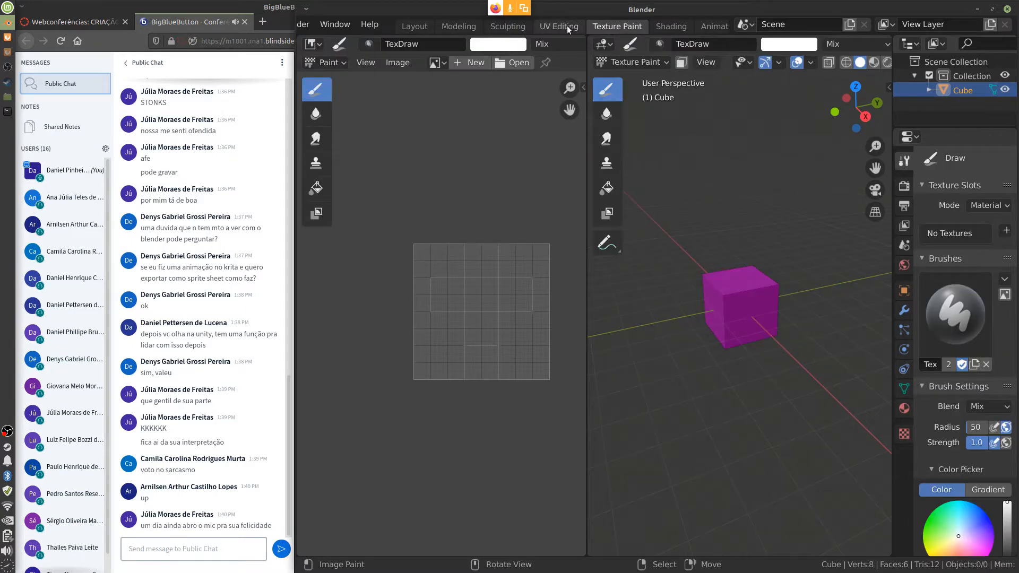
{"action": "left_click", "coordinate": [567, 25]}
{"action": "left_click", "coordinate": [605, 27]}
{"action": "scroll", "coordinate": [368, 25], "scroll_direction": "up", "scroll_amount": 3}
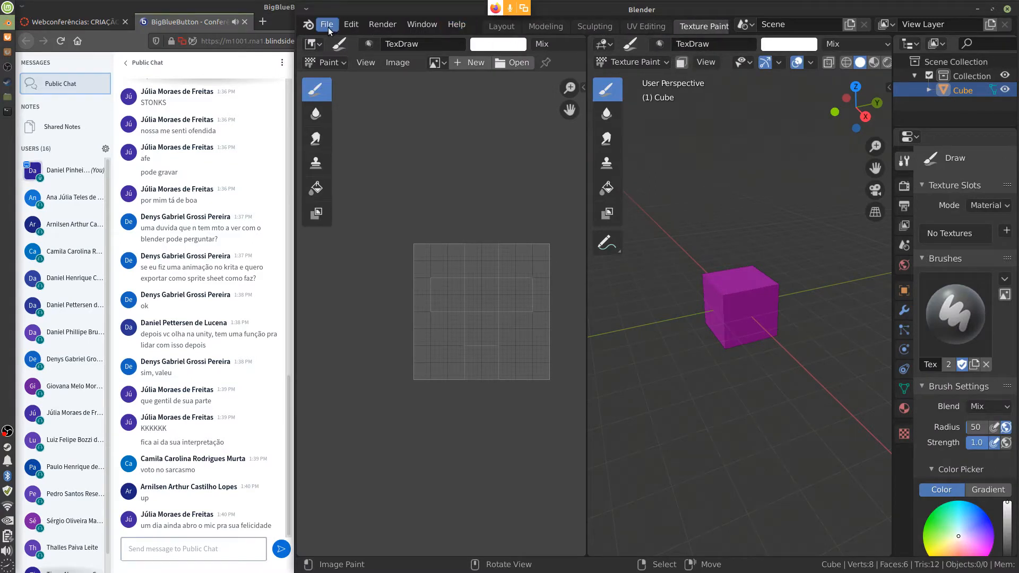
Step: Start a new file from the General template
{"action": "left_click", "coordinate": [328, 25]}
{"action": "left_click", "coordinate": [325, 24]}
{"action": "left_click", "coordinate": [325, 24]}
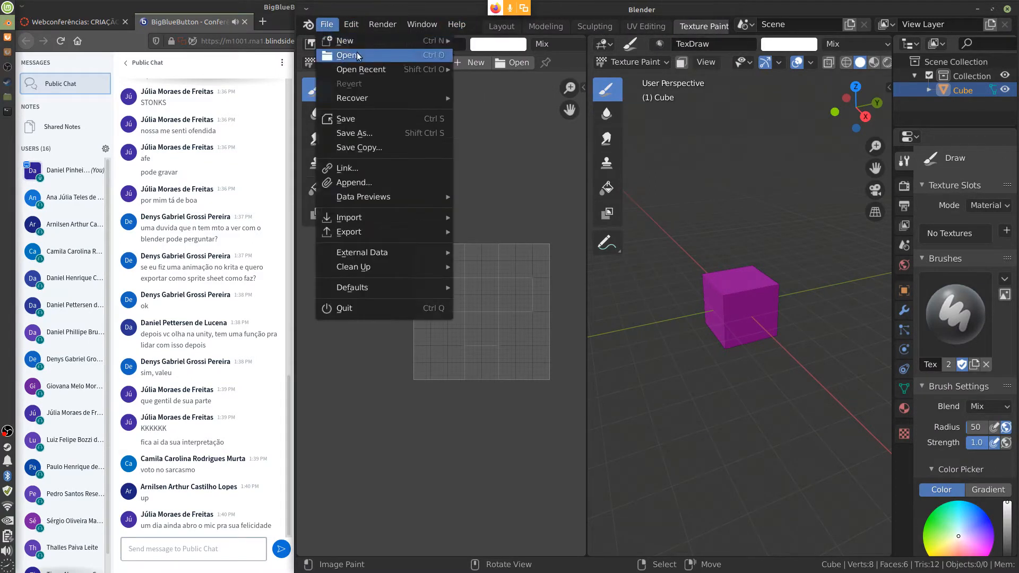
{"action": "mouse_move", "coordinate": [371, 46]}
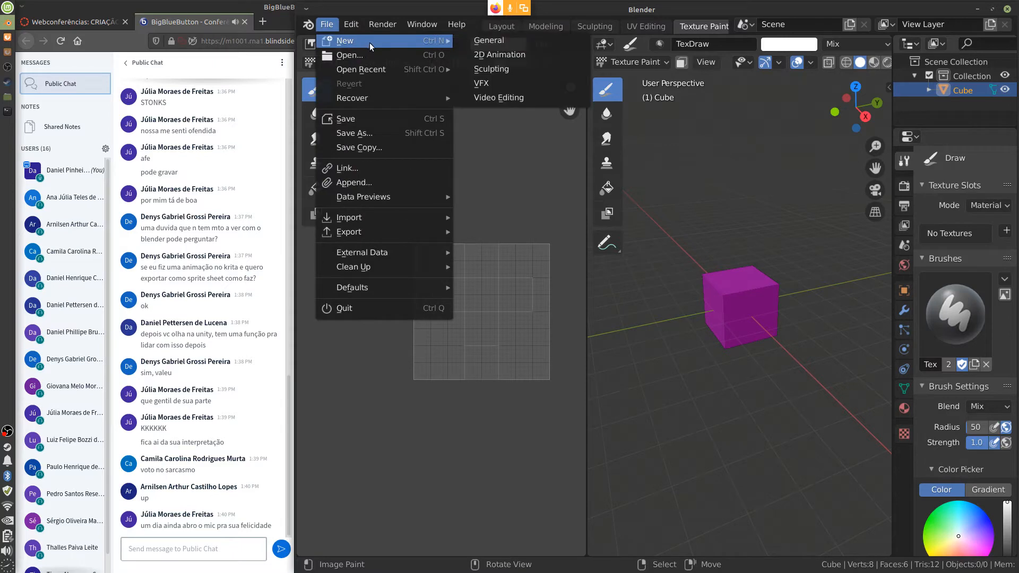
{"action": "left_click", "coordinate": [530, 40]}
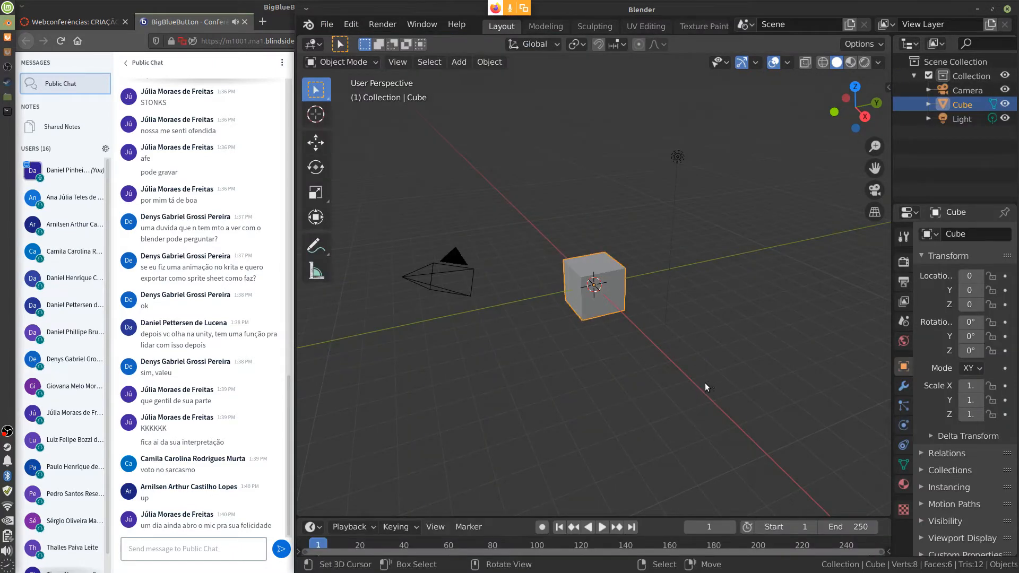
Step: Examine how the new file's default cube is shown in the UV Editing and Texture Paint workspaces
{"action": "left_click", "coordinate": [648, 25]}
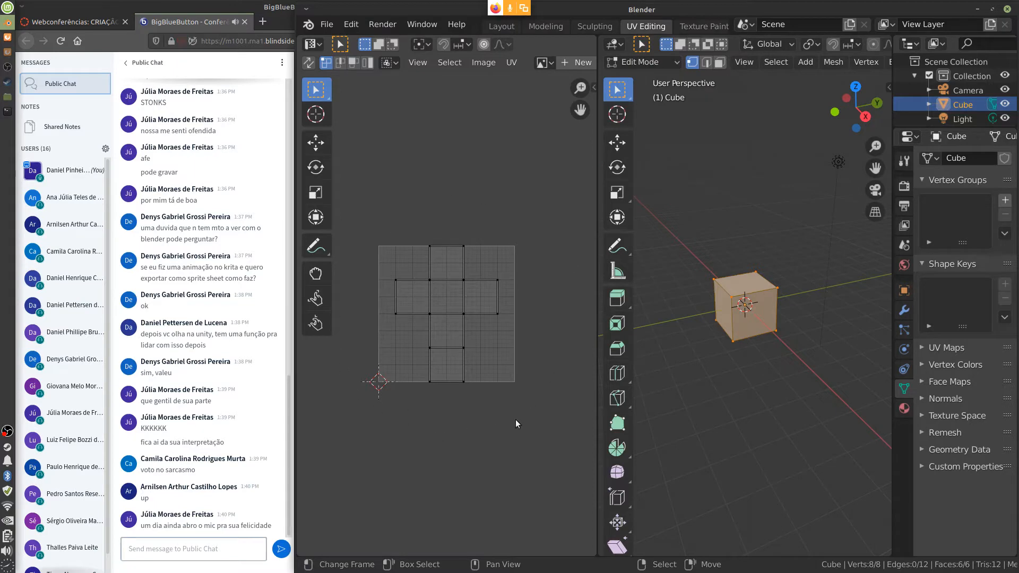
{"action": "left_click", "coordinate": [715, 23]}
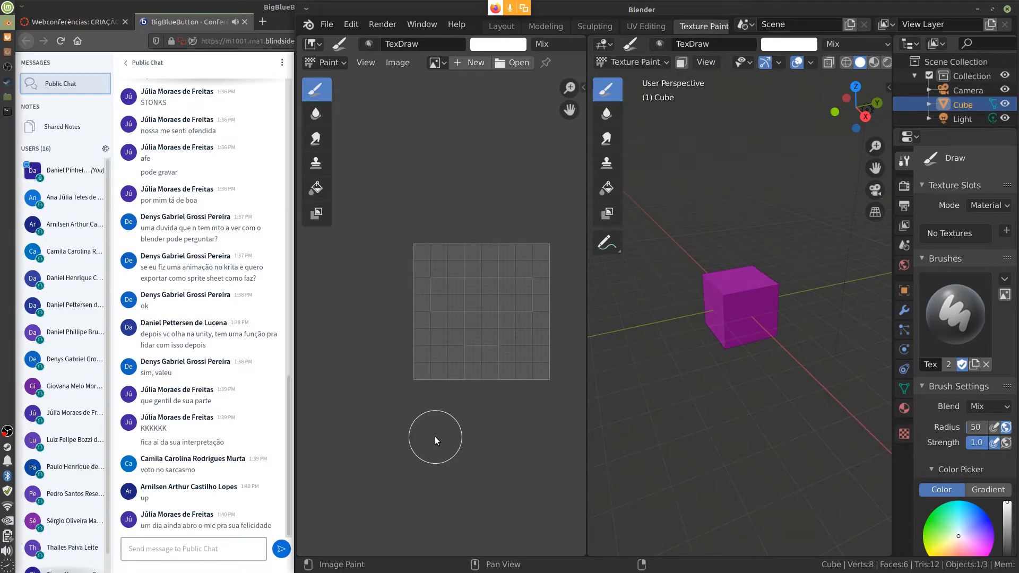
{"action": "left_click", "coordinate": [646, 26]}
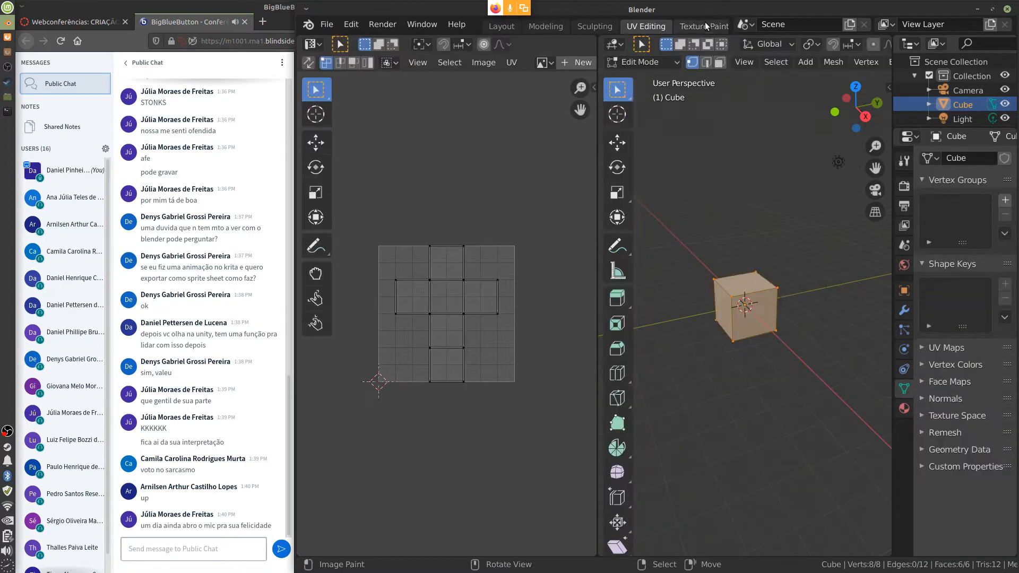
{"action": "left_click", "coordinate": [705, 24]}
{"action": "left_click", "coordinate": [646, 26]}
{"action": "left_click", "coordinate": [692, 25]}
{"action": "left_click", "coordinate": [652, 26]}
{"action": "left_click", "coordinate": [690, 26]}
{"action": "left_click", "coordinate": [646, 26]}
{"action": "left_click", "coordinate": [690, 27]}
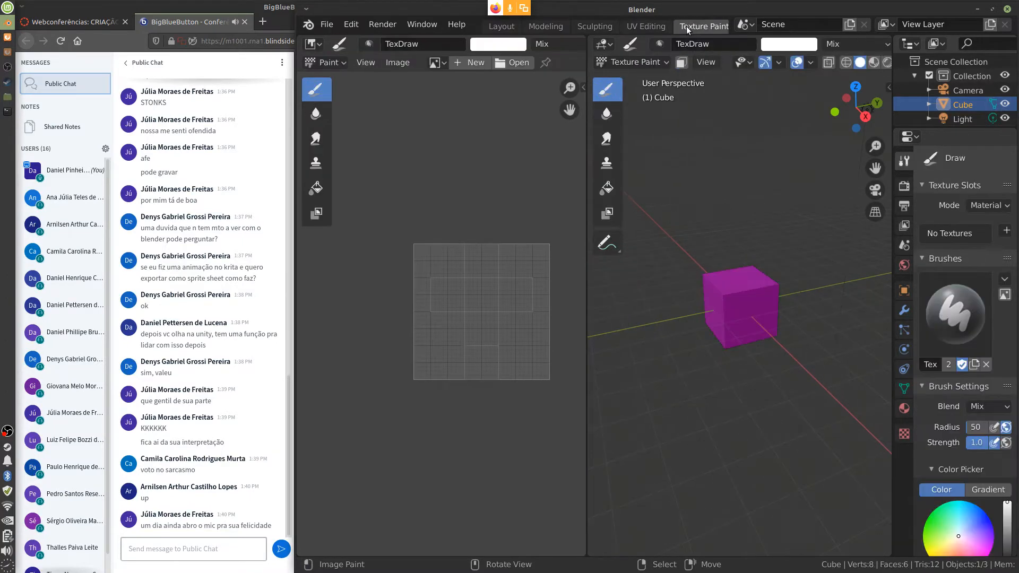
{"action": "left_click", "coordinate": [658, 27]}
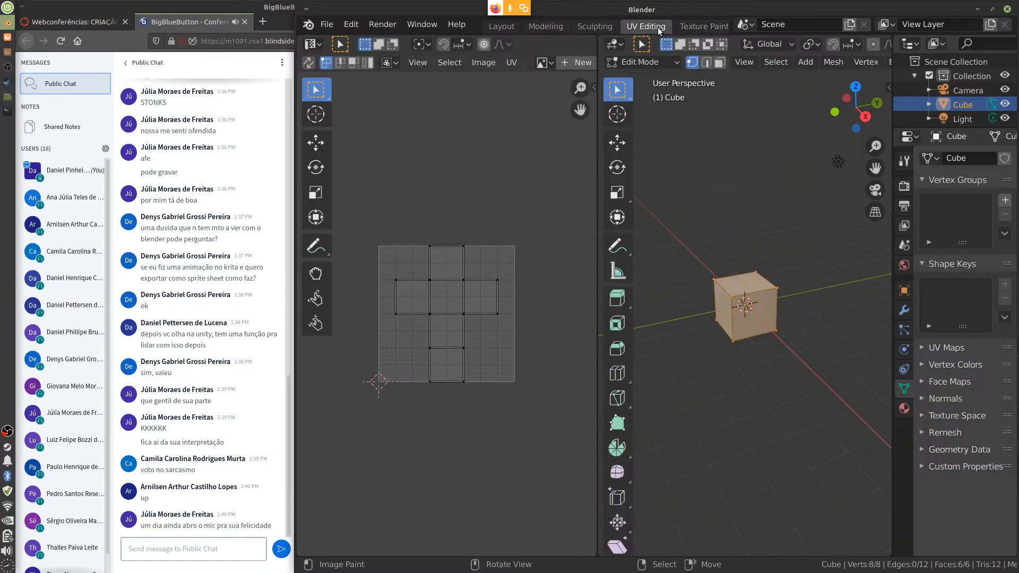
{"action": "left_click", "coordinate": [690, 24]}
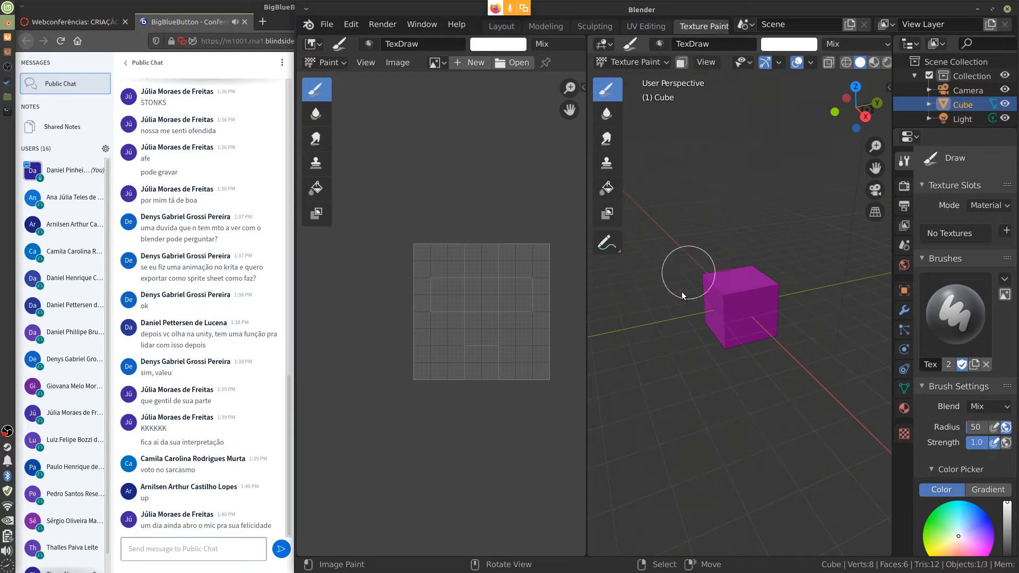
Step: Choose Texture Paint as the 3D viewport's interaction mode and widen the viewport against the image editor
{"action": "left_click", "coordinate": [652, 61]}
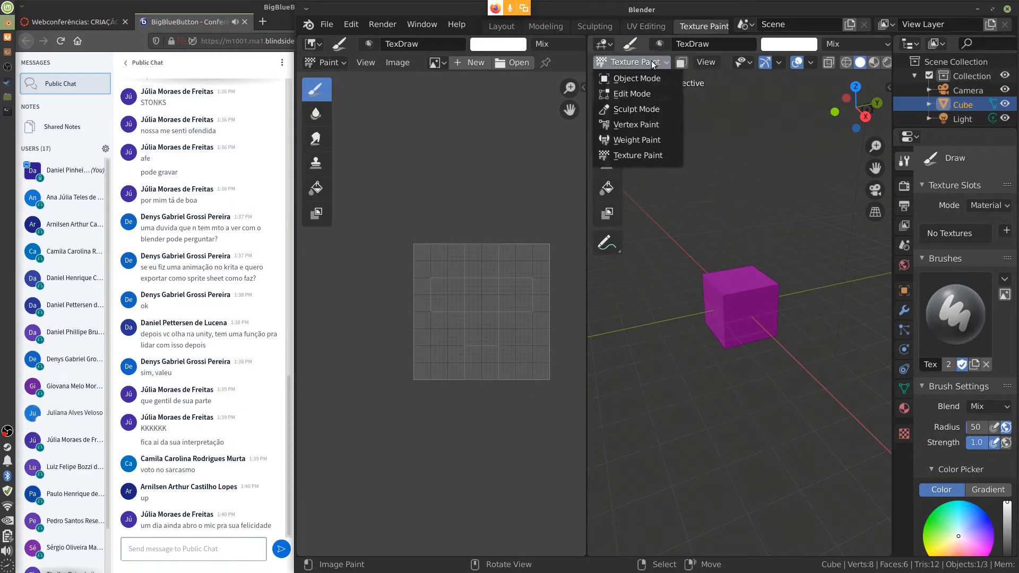
{"action": "left_click", "coordinate": [660, 155]}
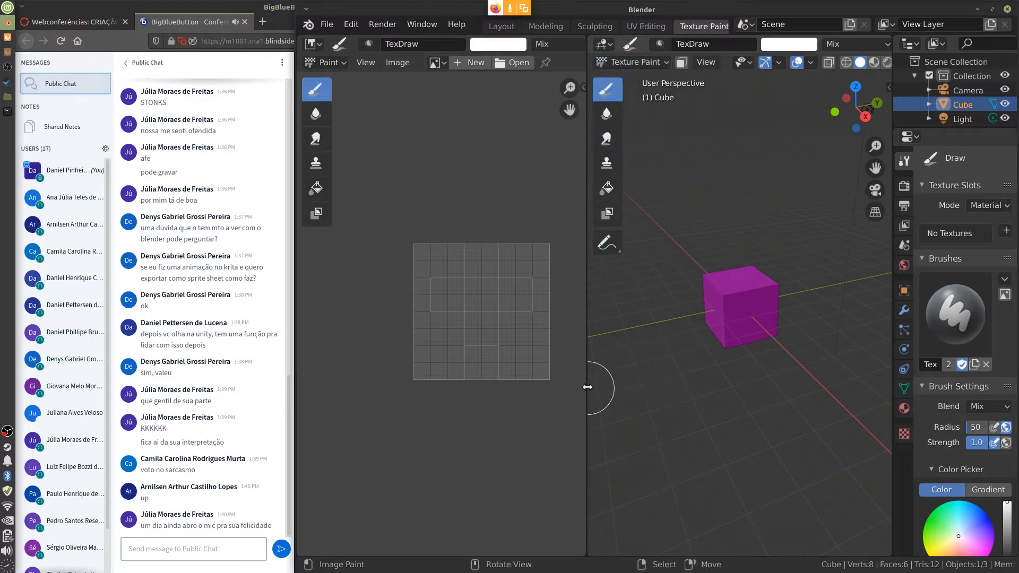
{"action": "left_click_drag", "start_coordinate": [587, 387], "coordinate": [550, 397]}
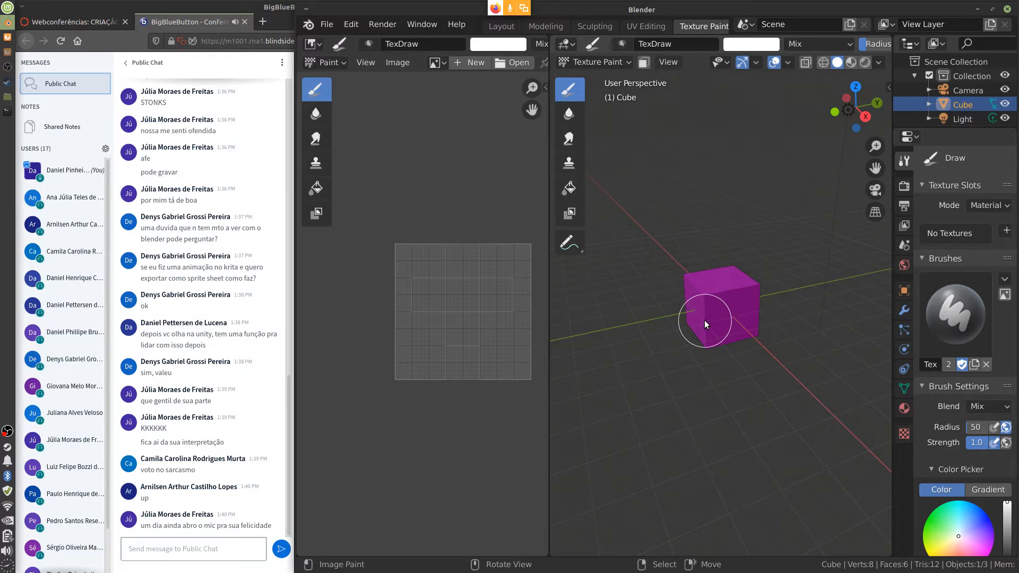
Step: Return to the Layout workspace and delete the camera and the light from the scene
{"action": "left_click", "coordinate": [518, 27]}
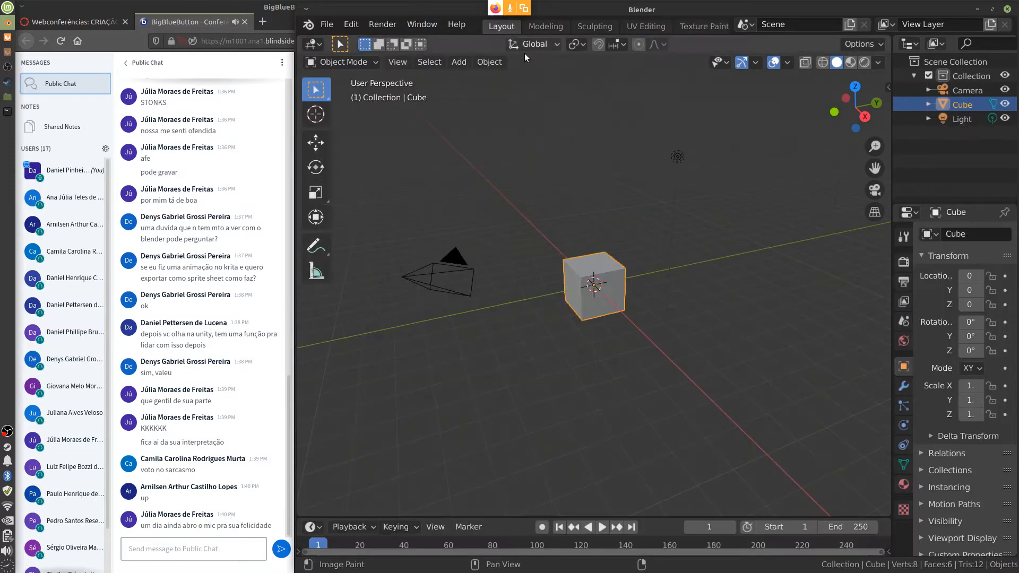
{"action": "left_click", "coordinate": [465, 279]}
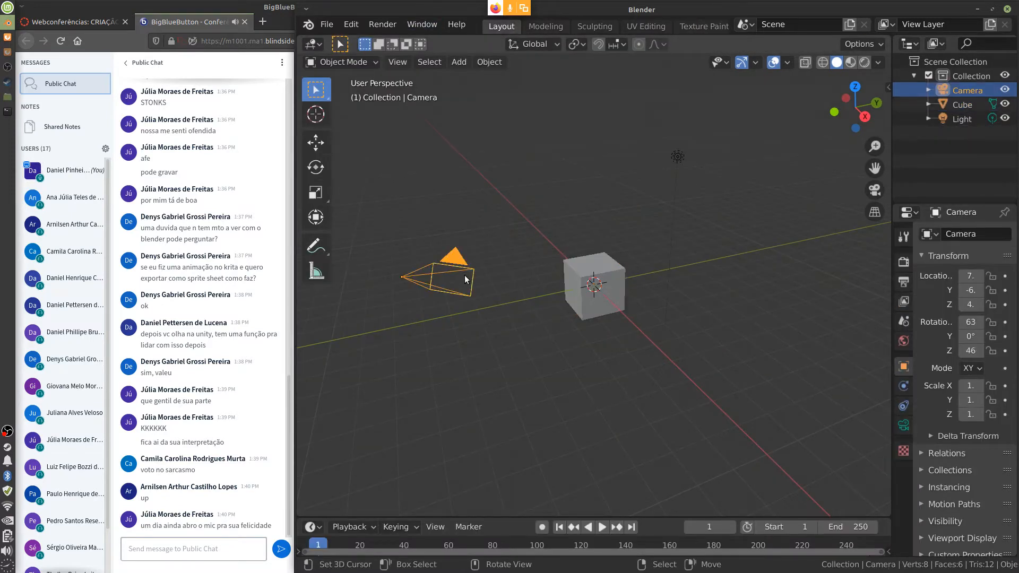
{"action": "left_click", "coordinate": [684, 164], "text": "shift"}
{"action": "key", "text": "x"}
{"action": "left_click", "coordinate": [681, 179]}
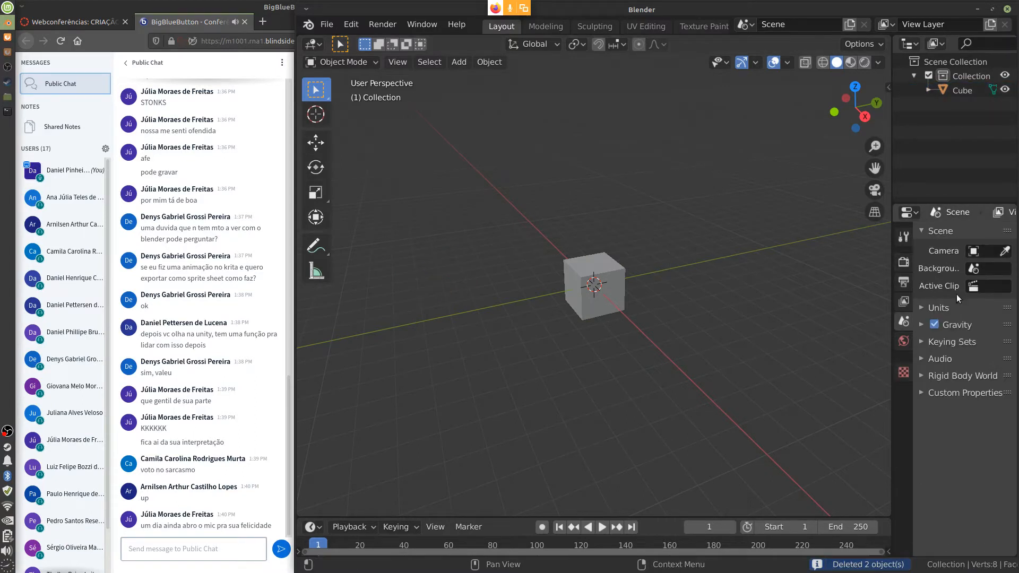
Step: Show the cube's mesh data properties in a taller editor, with Vertex Groups and Shape Keys collapsed and UV Maps expanded
{"action": "left_click", "coordinate": [609, 289]}
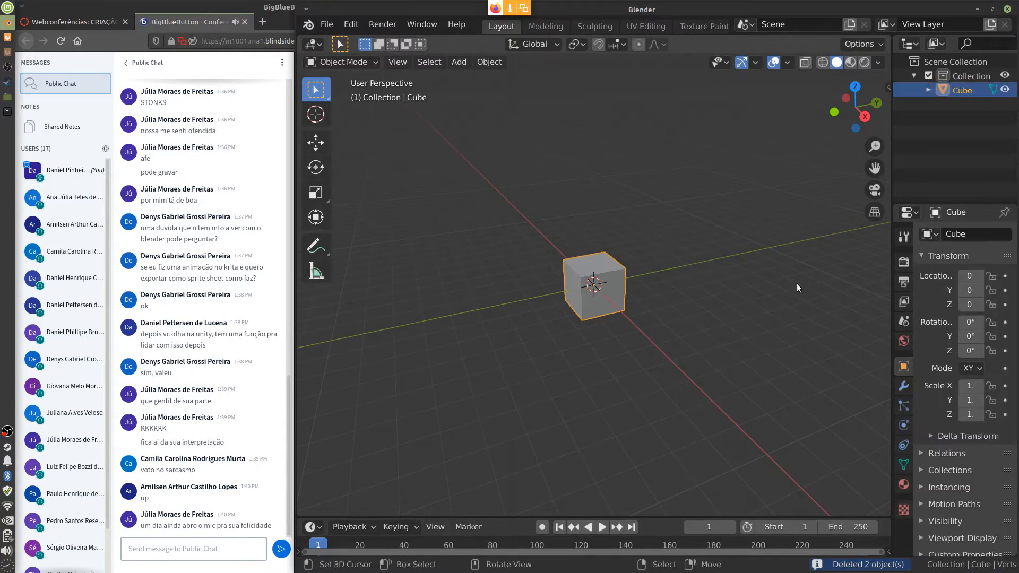
{"action": "left_click_drag", "start_coordinate": [950, 206], "coordinate": [950, 113]}
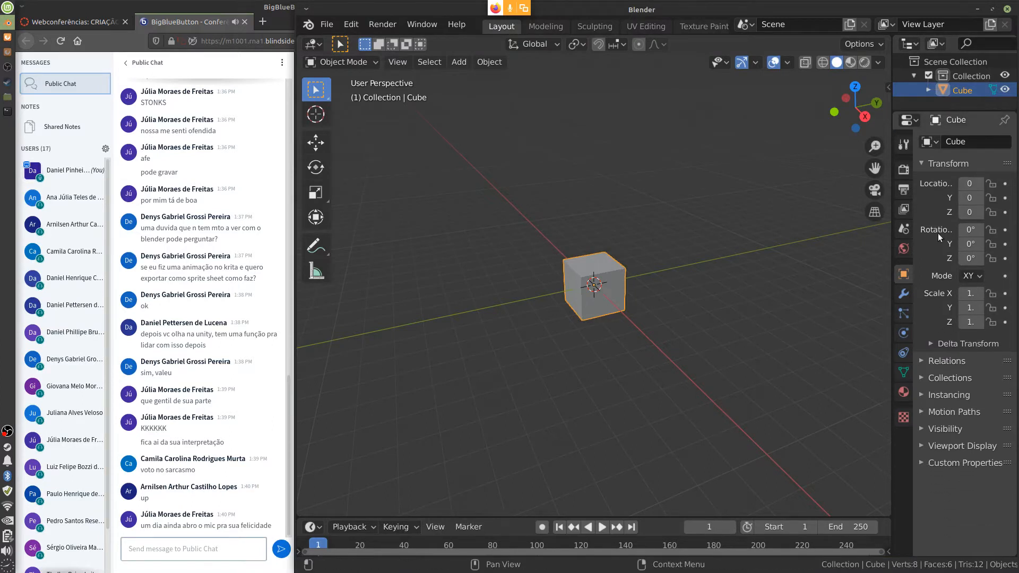
{"action": "left_click", "coordinate": [904, 373]}
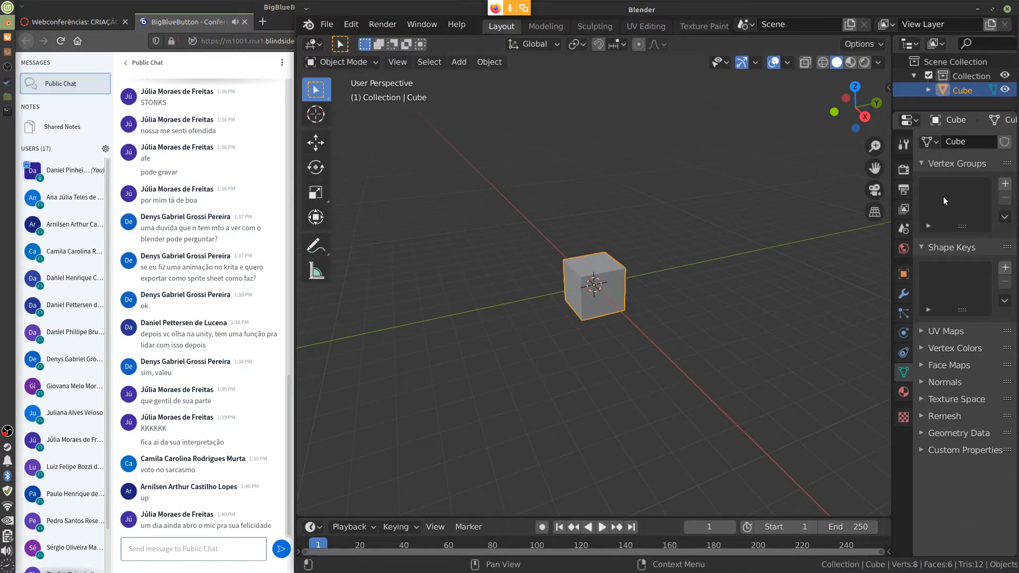
{"action": "left_click_drag", "start_coordinate": [930, 162], "coordinate": [925, 179]}
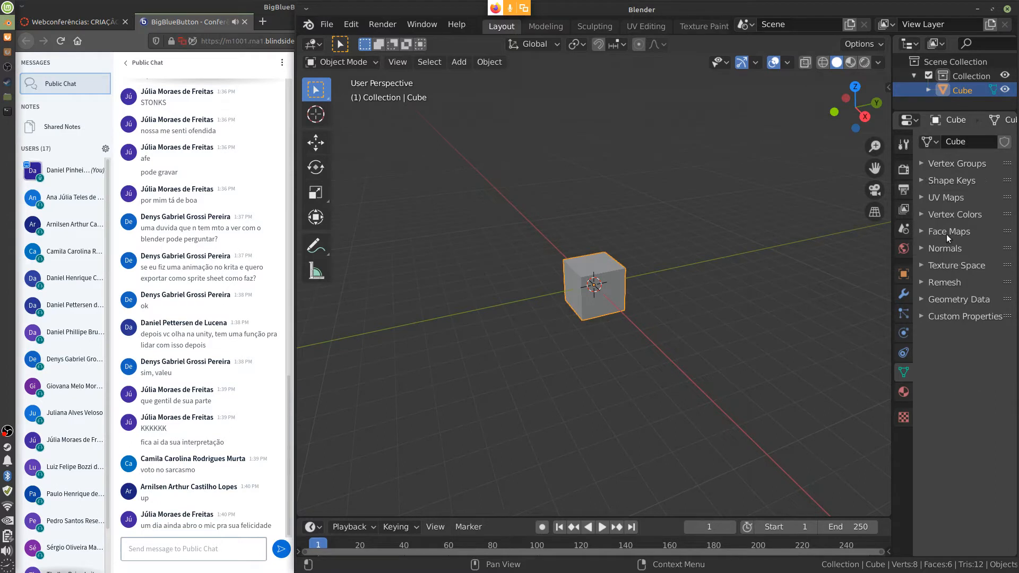
{"action": "left_click", "coordinate": [920, 198]}
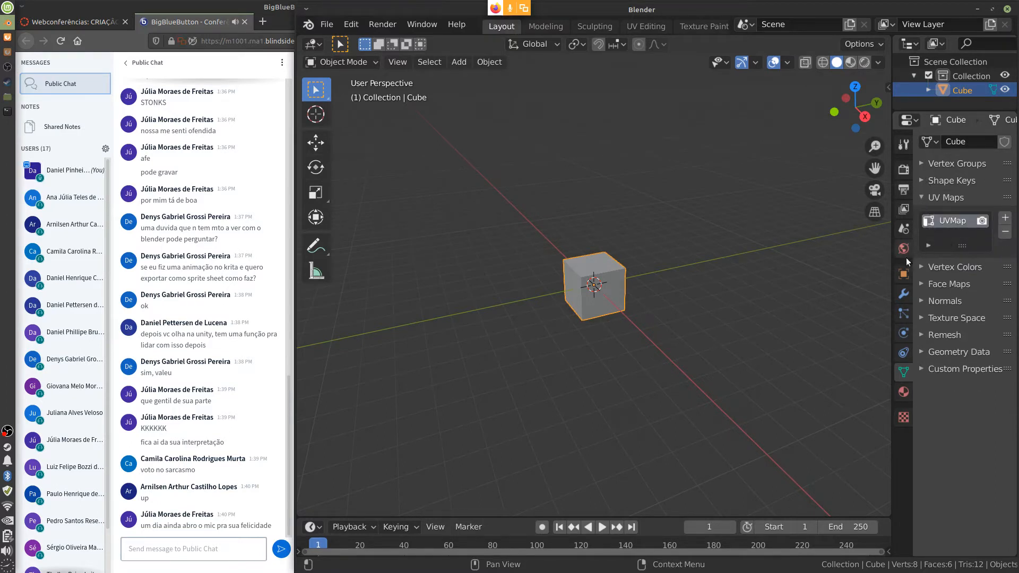
Step: Widen the properties editor and lengthen the cube's UV map list
{"action": "left_click_drag", "start_coordinate": [890, 265], "coordinate": [824, 265]}
{"action": "left_click_drag", "start_coordinate": [929, 245], "coordinate": [928, 317]}
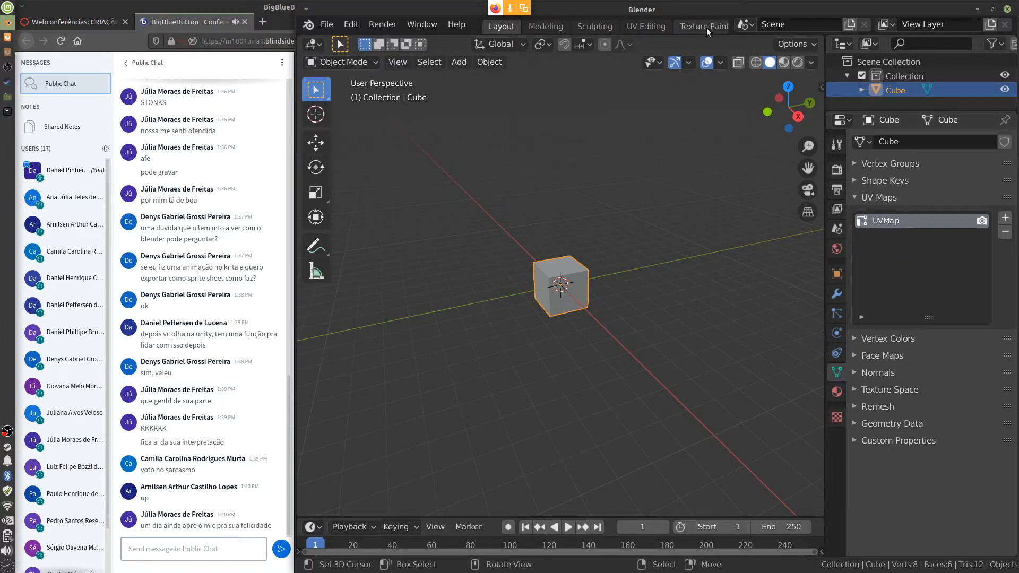
Step: Switch to the Shading workspace and show the cube's material properties
{"action": "scroll", "coordinate": [610, 28], "scroll_direction": "down", "scroll_amount": 5}
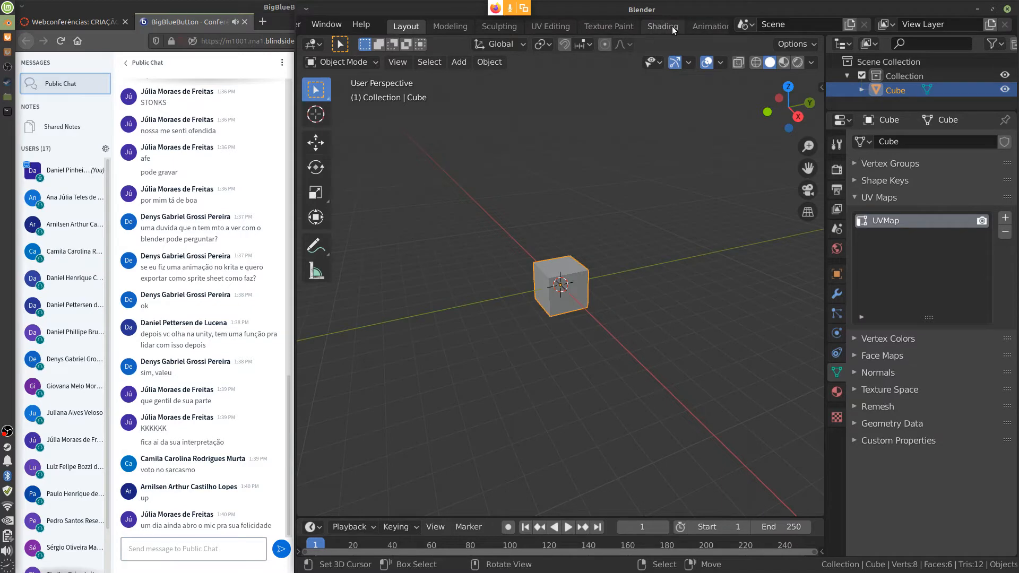
{"action": "scroll", "coordinate": [647, 29], "scroll_direction": "down", "scroll_amount": 1}
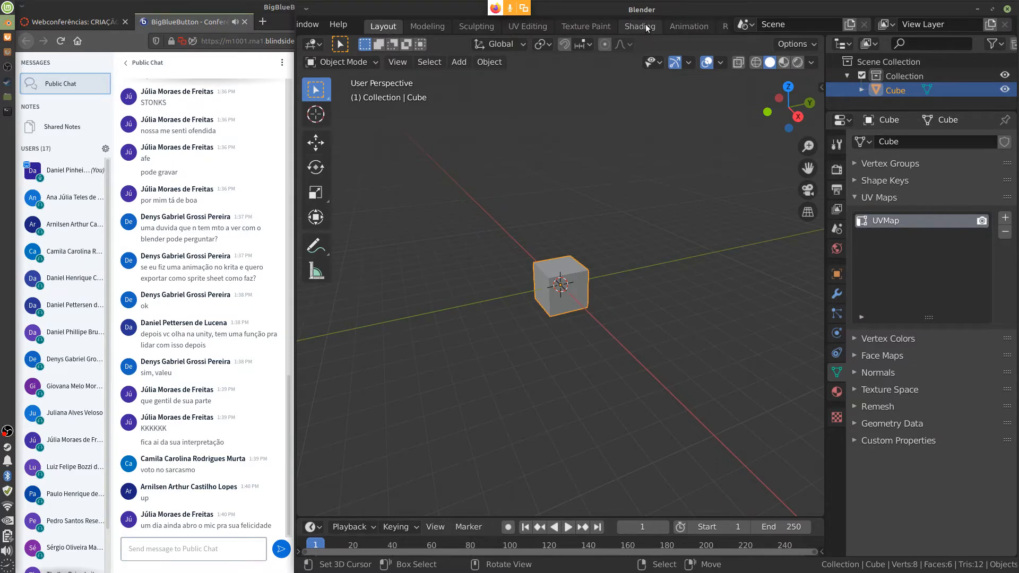
{"action": "left_click", "coordinate": [643, 27]}
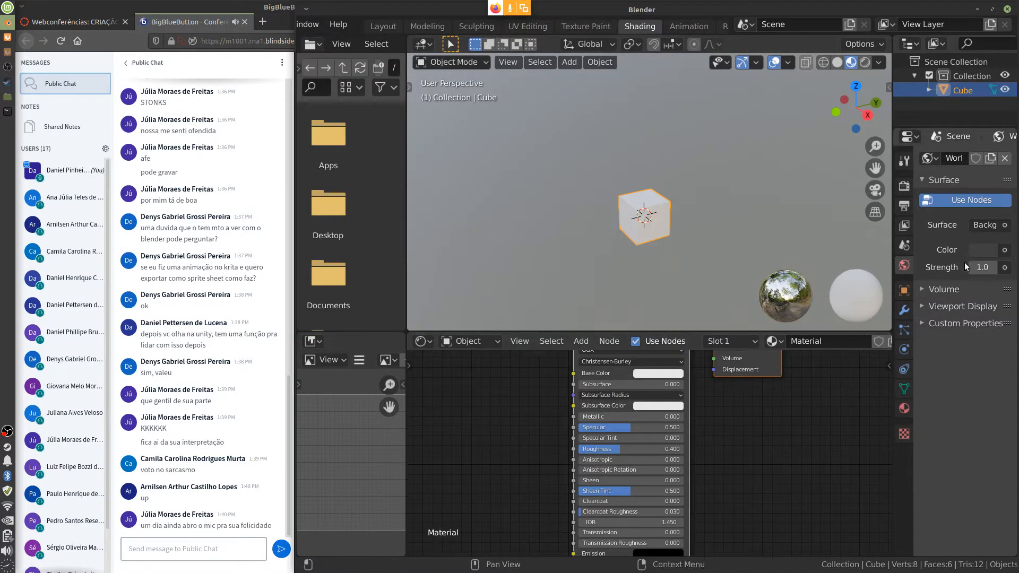
{"action": "left_click", "coordinate": [905, 408]}
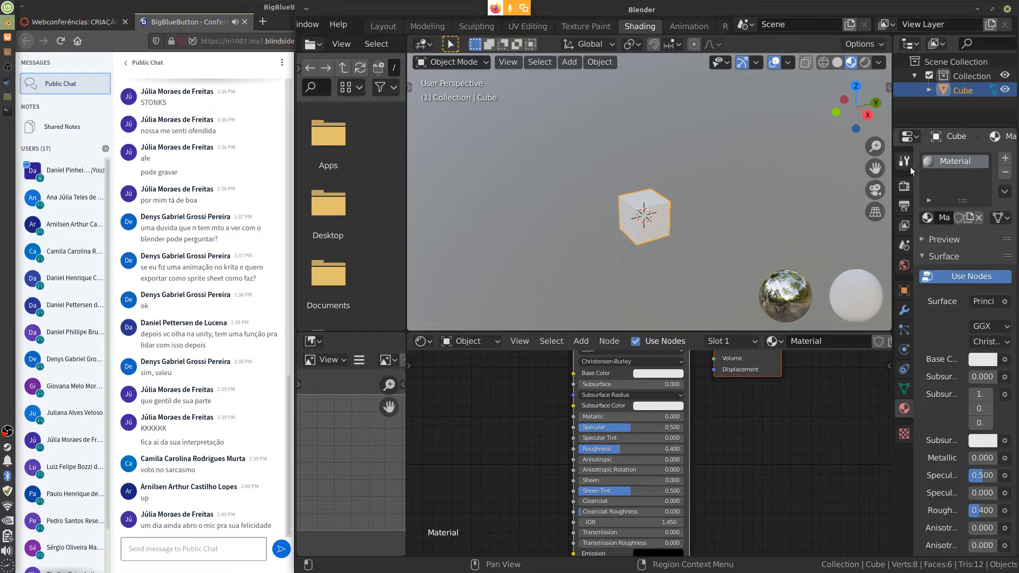
Step: Widen the properties editor and lengthen the cube's material slot list
{"action": "left_click_drag", "start_coordinate": [893, 177], "coordinate": [867, 181]}
{"action": "left_click", "coordinate": [886, 180]}
{"action": "mouse_move", "coordinate": [949, 199]}
{"action": "left_mouse_down"}
{"action": "mouse_move", "coordinate": [950, 295]}
{"action": "mouse_move", "coordinate": [950, 214]}
{"action": "left_mouse_up"}
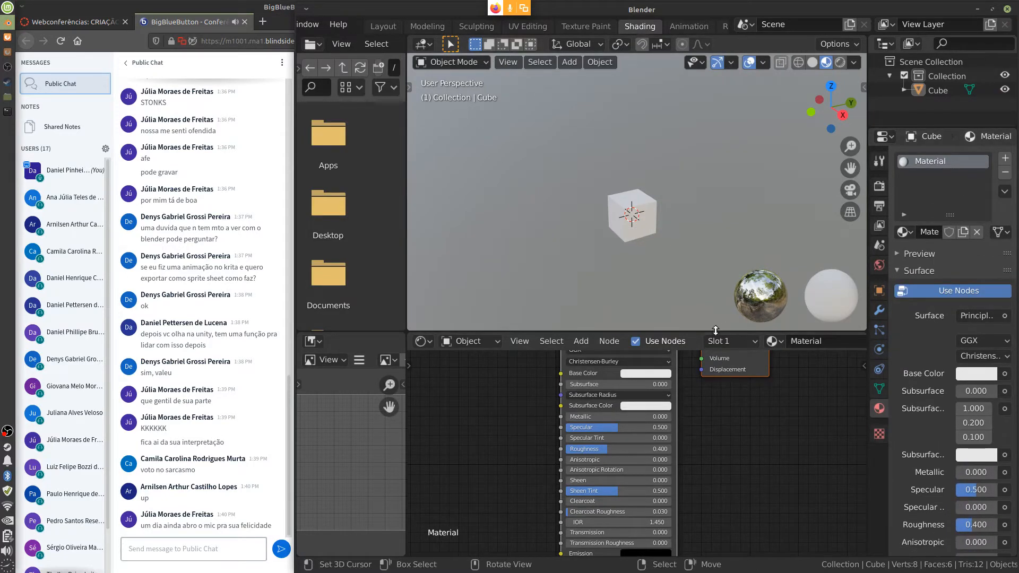
Step: Enlarge the shader editor at the viewport's expense and add an Image Texture node beside the Principled BSDF node
{"action": "left_click_drag", "start_coordinate": [714, 332], "coordinate": [723, 218]}
{"action": "left_click_drag", "start_coordinate": [641, 269], "coordinate": [658, 269]}
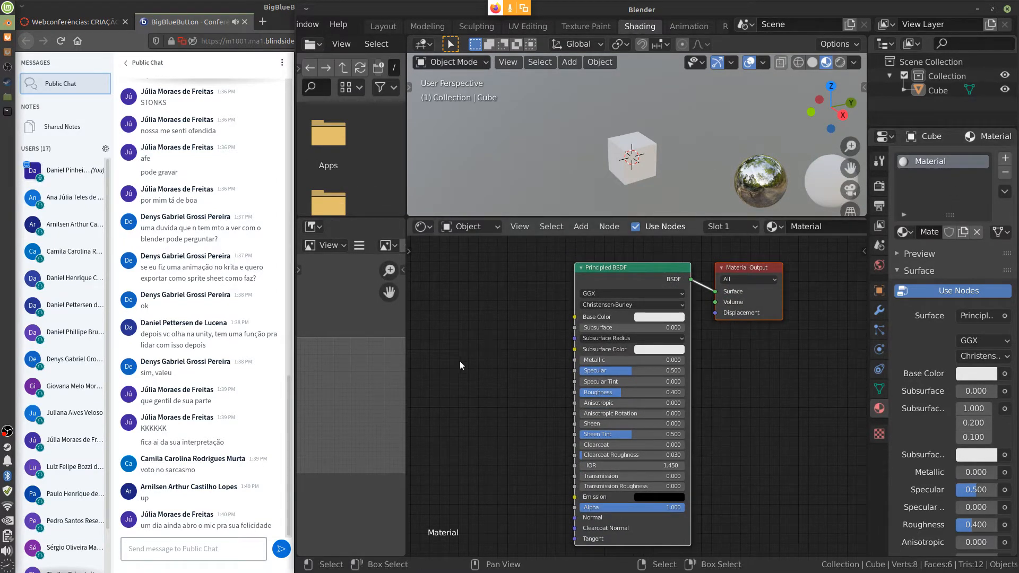
{"action": "key", "text": "shift+a"}
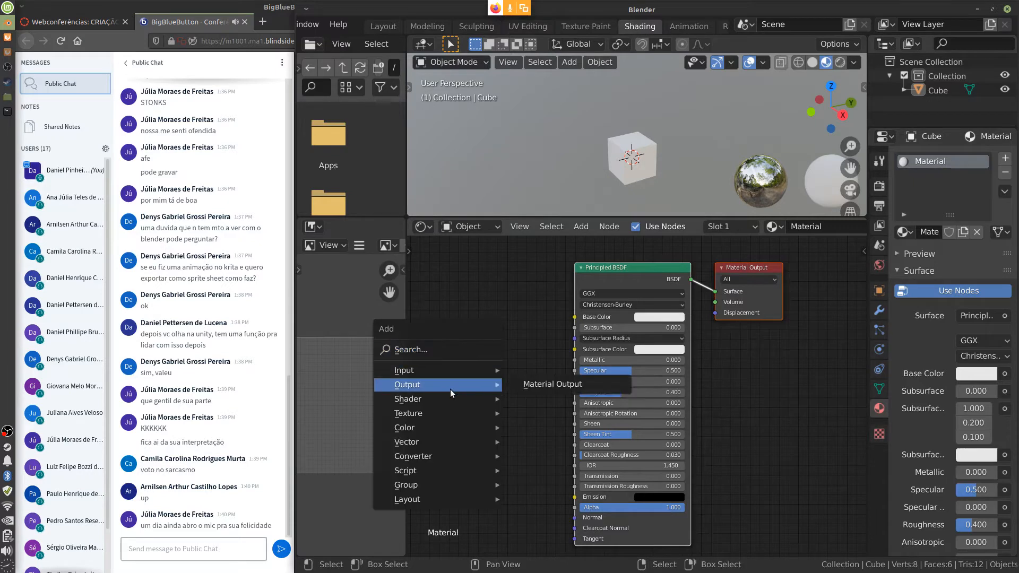
{"action": "mouse_move", "coordinate": [446, 412]}
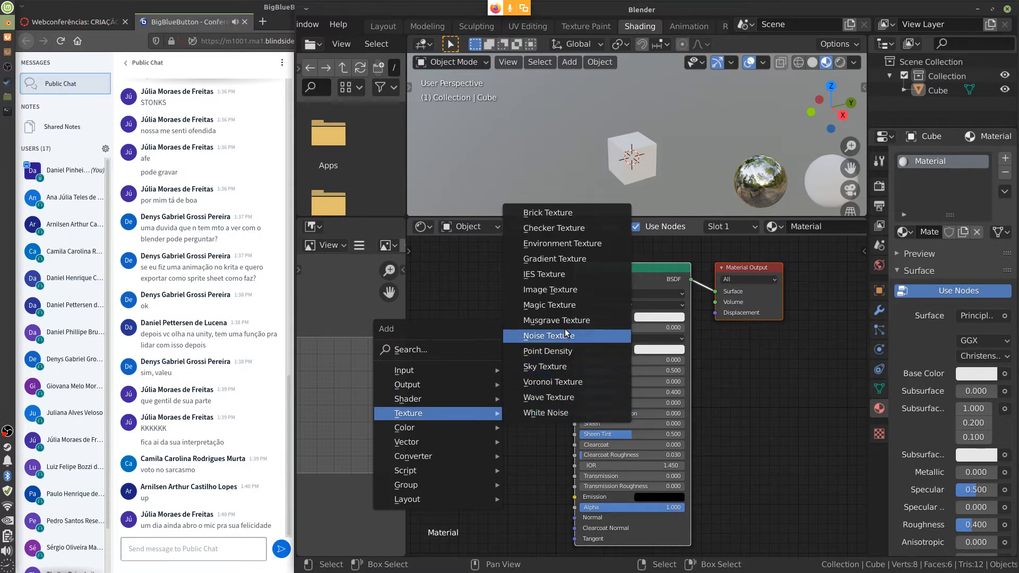
{"action": "left_click", "coordinate": [557, 290]}
{"action": "left_click", "coordinate": [432, 286]}
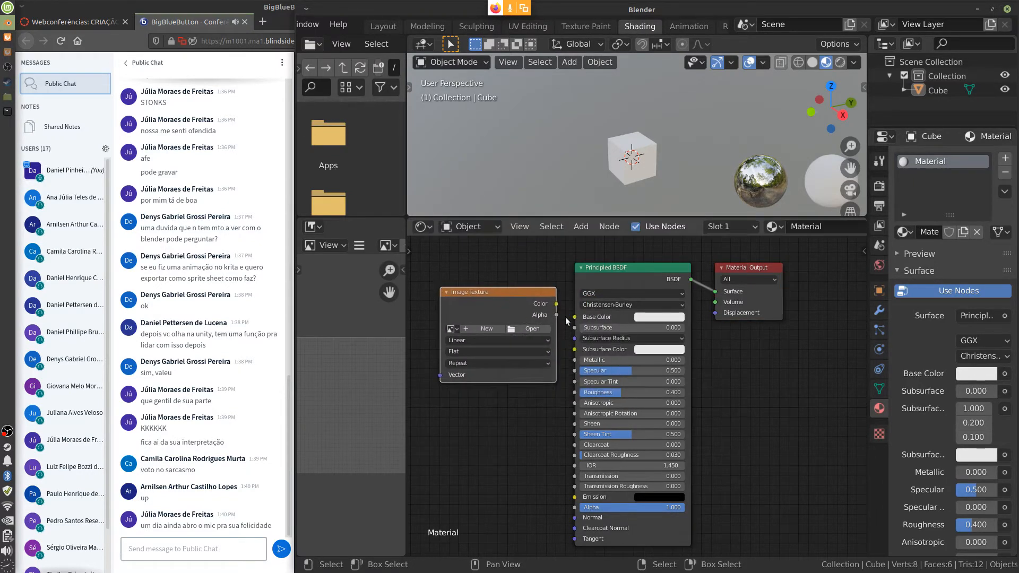
Step: Connect the Image Texture node's Color output to the Principled BSDF's Base Color and keep the node just beside it
{"action": "left_click_drag", "start_coordinate": [524, 294], "coordinate": [575, 317]}
{"action": "left_click_drag", "start_coordinate": [502, 309], "coordinate": [508, 309]}
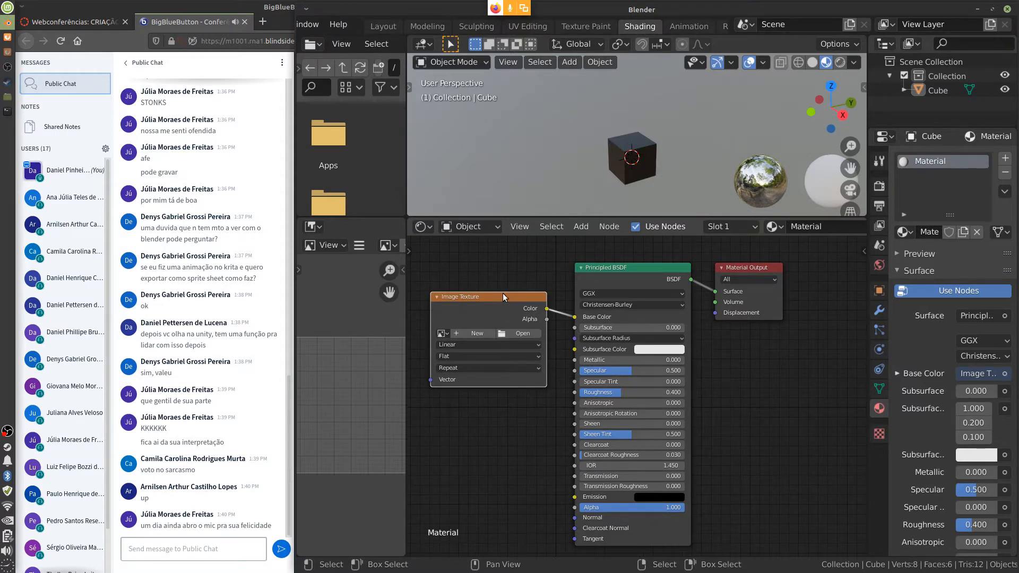
{"action": "left_click_drag", "start_coordinate": [503, 297], "coordinate": [509, 295]}
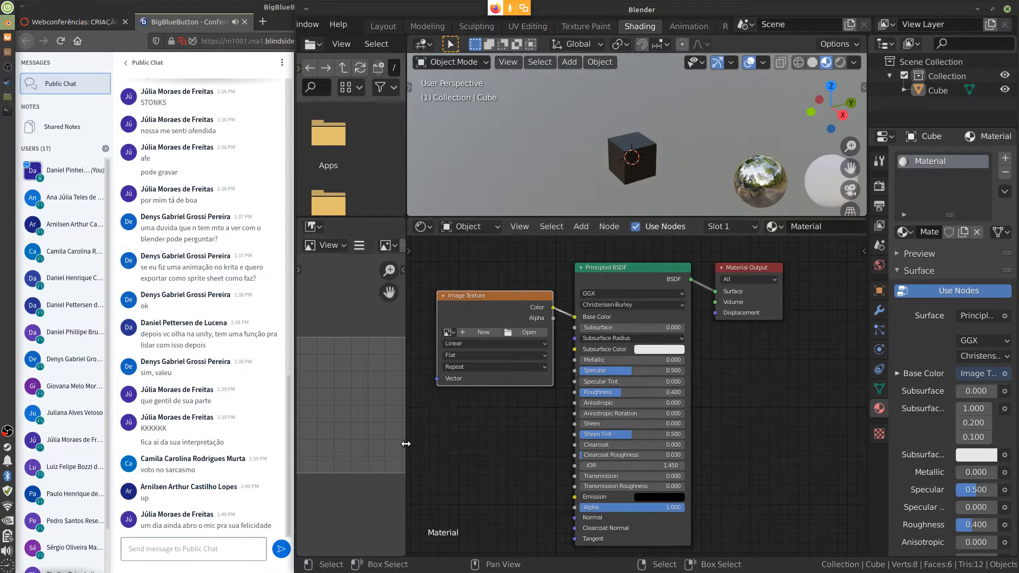
Step: Widen the image editor against the shader editor and shift the Image Texture and Principled BSDF nodes back into view
{"action": "left_click_drag", "start_coordinate": [406, 444], "coordinate": [525, 440]}
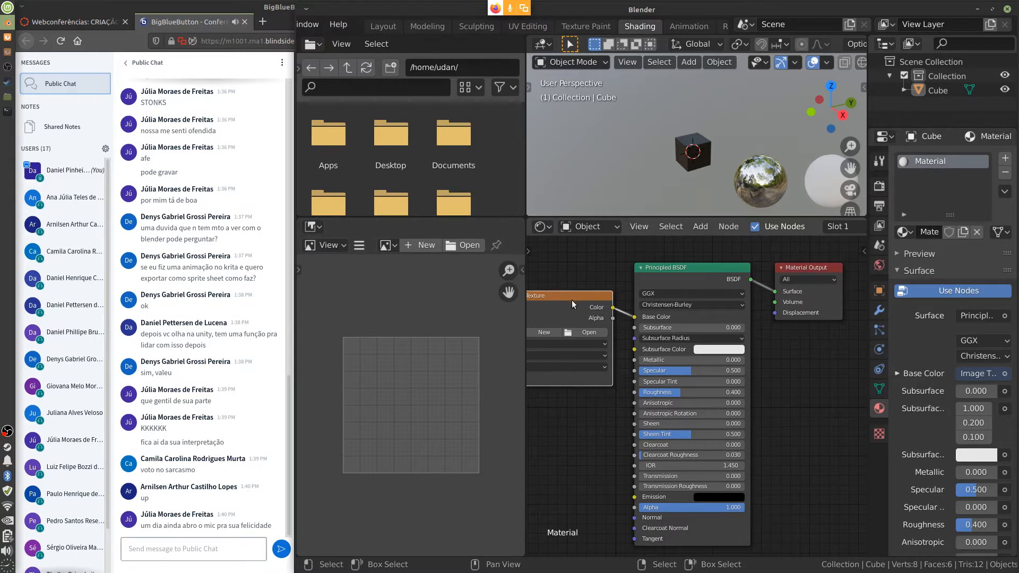
{"action": "left_click_drag", "start_coordinate": [572, 300], "coordinate": [583, 299]}
{"action": "left_click_drag", "start_coordinate": [702, 265], "coordinate": [718, 263]}
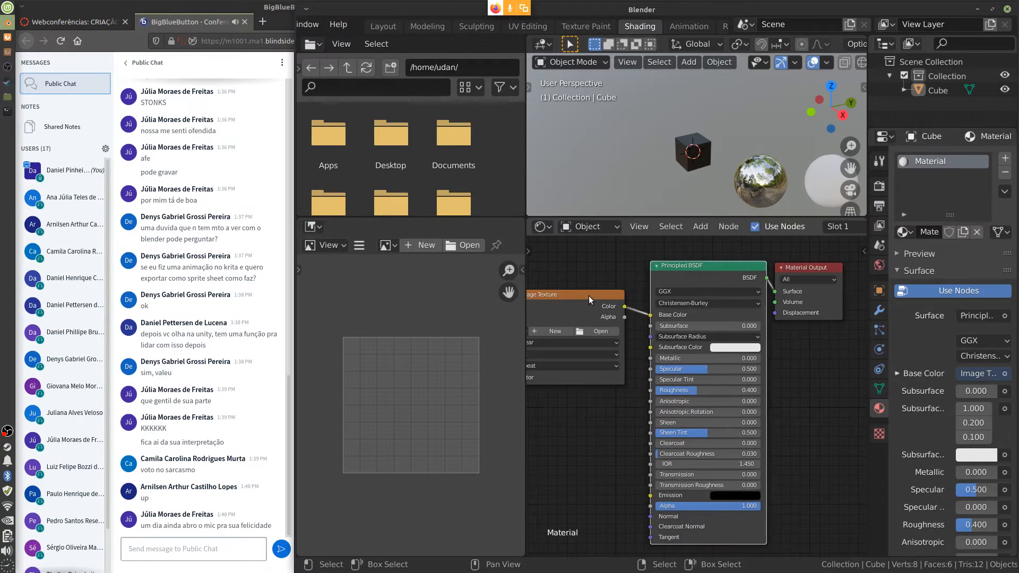
{"action": "left_click_drag", "start_coordinate": [588, 295], "coordinate": [606, 293]}
{"action": "left_click", "coordinate": [544, 329]}
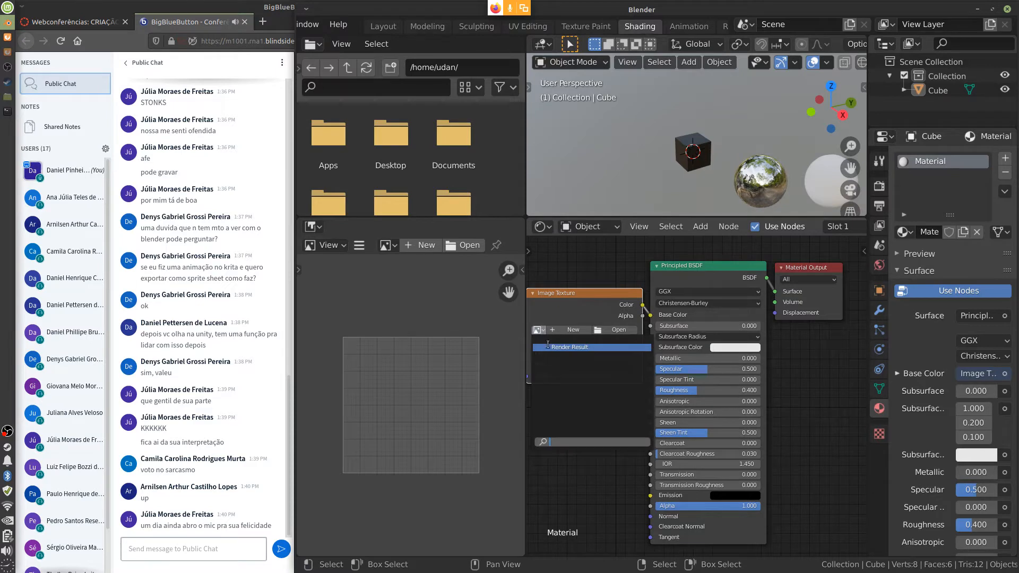
Step: Create a blank white 1024 x 1024 px image named textura in the image editor and fit it in the view
{"action": "left_click", "coordinate": [418, 247]}
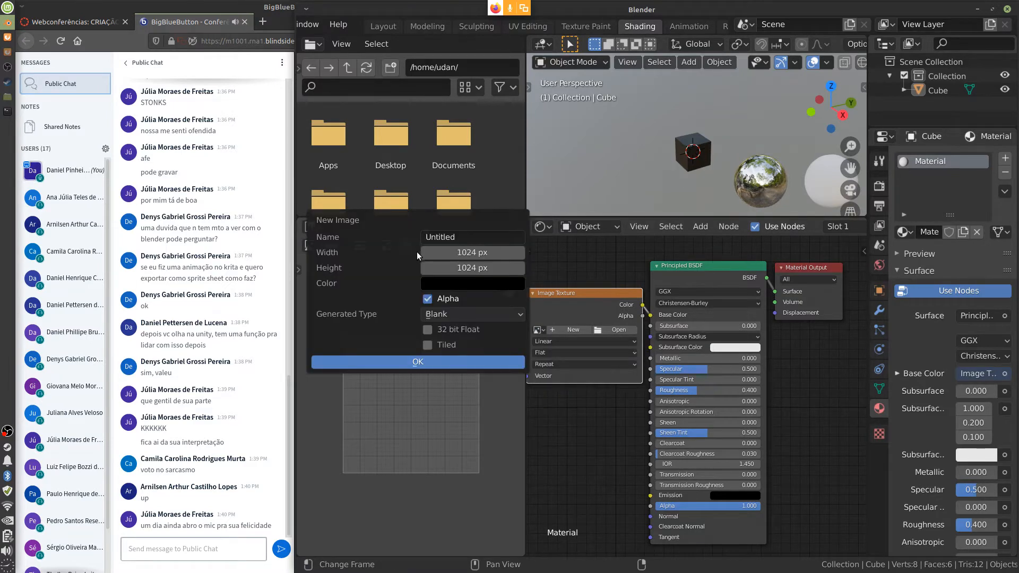
{"action": "left_click", "coordinate": [467, 237]}
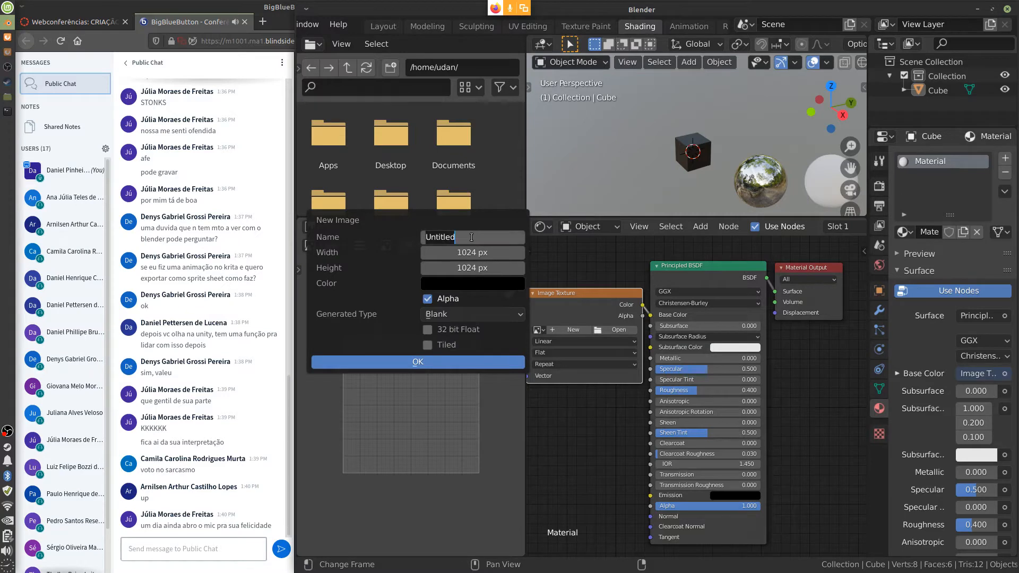
{"action": "type", "text": "textura"}
{"action": "key", "text": "Return"}
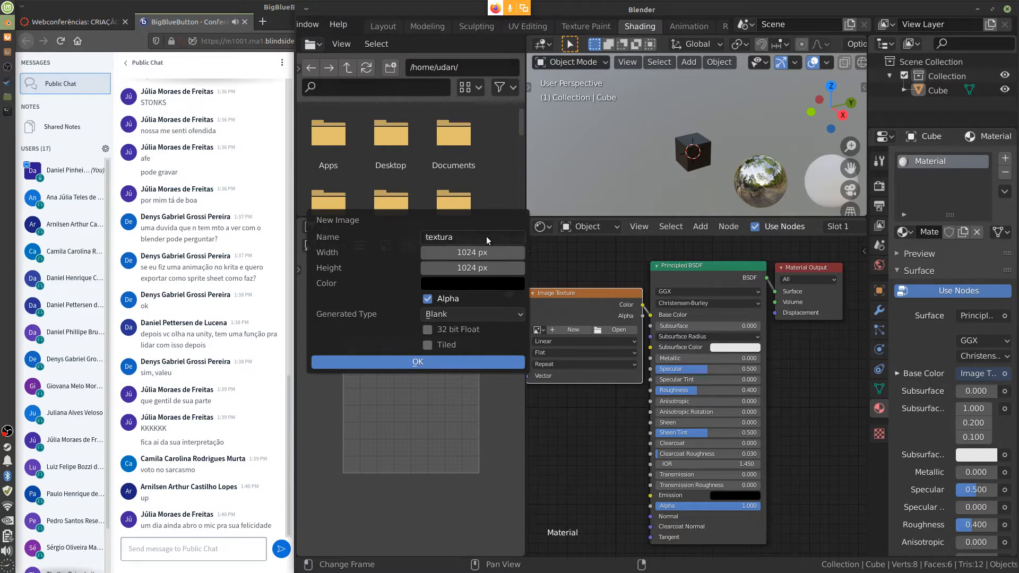
{"action": "left_click", "coordinate": [484, 286]}
{"action": "left_click_drag", "start_coordinate": [543, 180], "coordinate": [544, 72]}
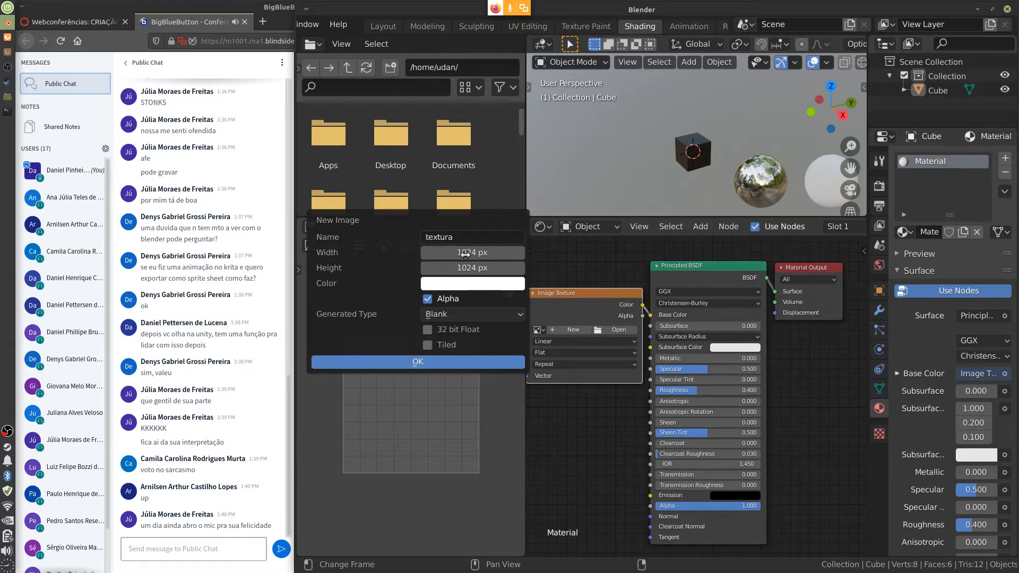
{"action": "left_click", "coordinate": [483, 361]}
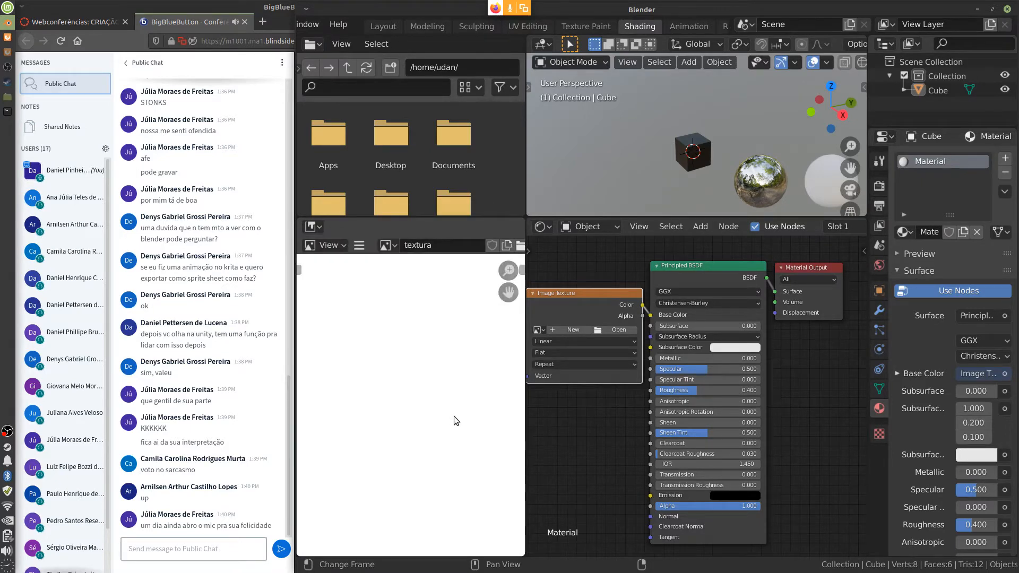
{"action": "key", "text": "Home"}
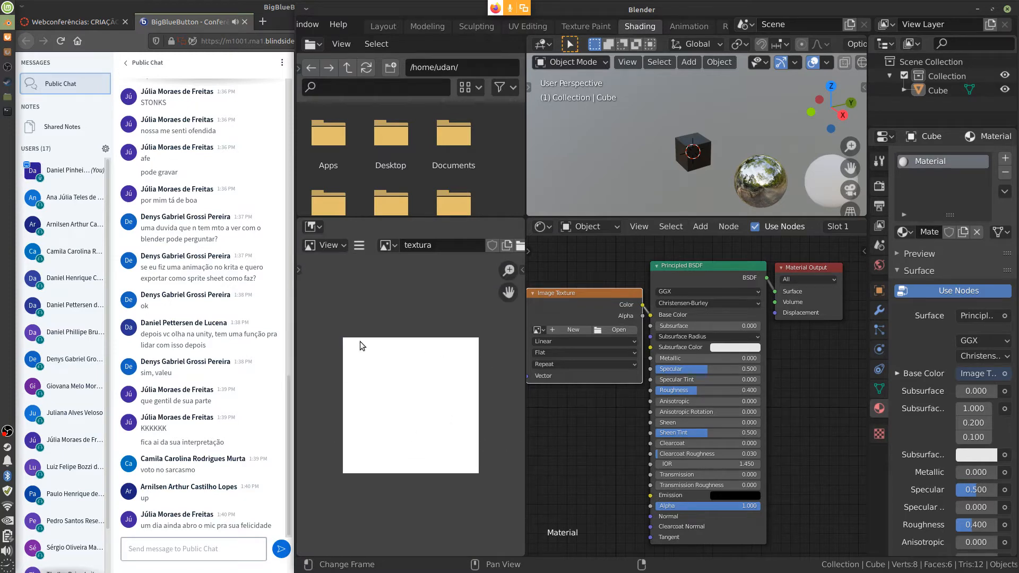
Step: Assign the textura image to the Image Texture node and space out the material nodes in a wider shader editor
{"action": "left_click", "coordinate": [540, 329]}
{"action": "left_click", "coordinate": [573, 359]}
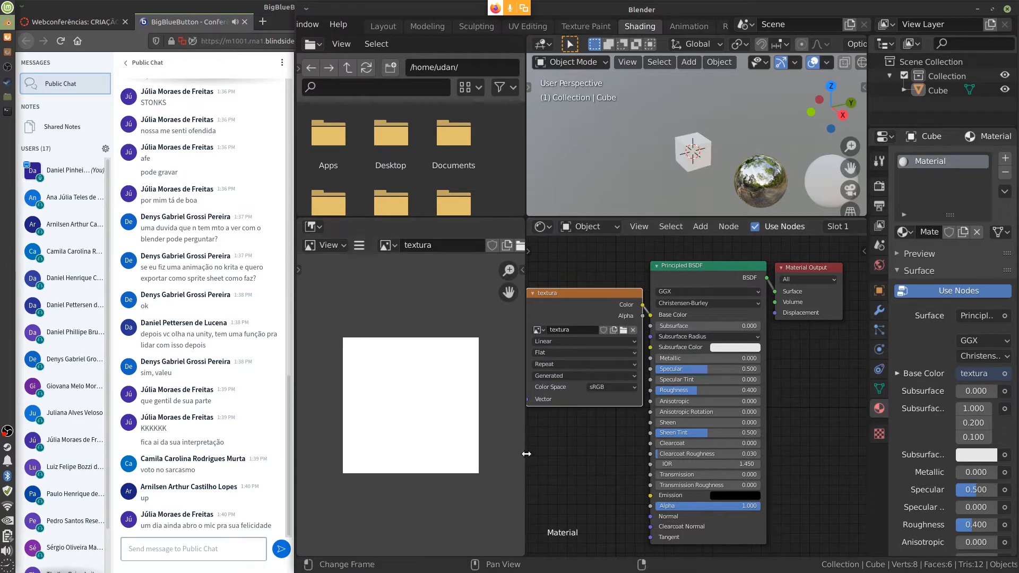
{"action": "left_click_drag", "start_coordinate": [526, 457], "coordinate": [498, 462]}
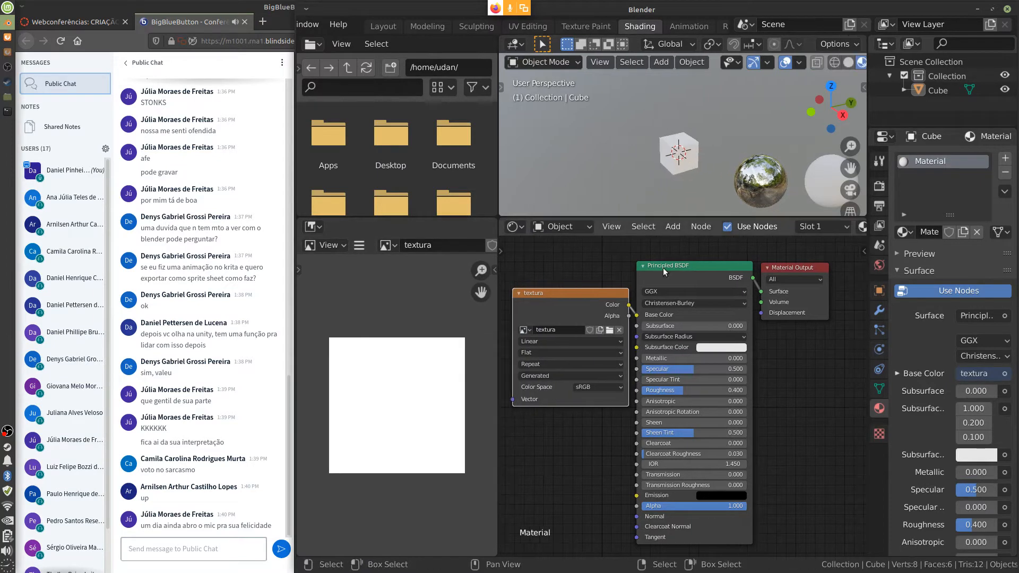
{"action": "left_click_drag", "start_coordinate": [799, 268], "coordinate": [808, 263]}
{"action": "left_click_drag", "start_coordinate": [694, 274], "coordinate": [702, 273]}
{"action": "left_click_drag", "start_coordinate": [589, 298], "coordinate": [586, 286]}
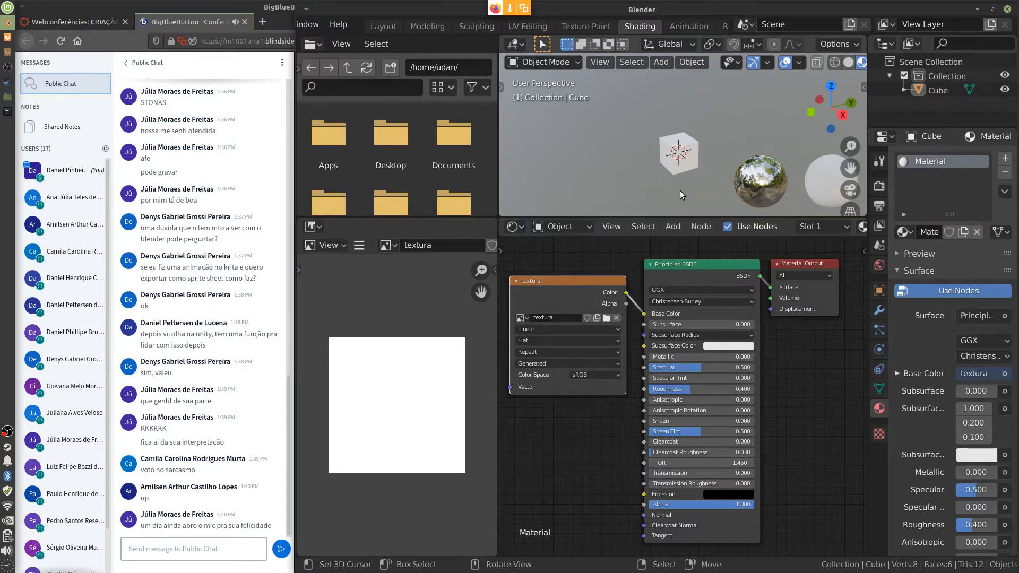
Step: Open the Texture Paint workspace and handwrite the annotations "U.V." and "MATERIAL" above the cube
{"action": "left_click", "coordinate": [582, 25]}
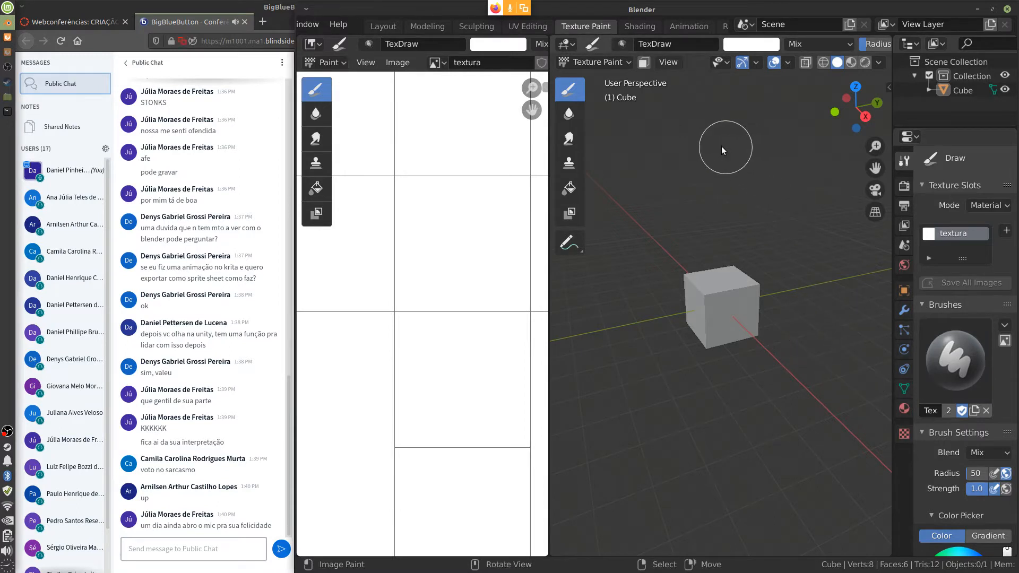
{"action": "mouse_move", "coordinate": [640, 125]}
{"action": "left_mouse_down"}
{"action": "mouse_move", "coordinate": [643, 158]}
{"action": "mouse_move", "coordinate": [662, 124]}
{"action": "mouse_move", "coordinate": [686, 160]}
{"action": "mouse_move", "coordinate": [704, 115]}
{"action": "left_mouse_up"}
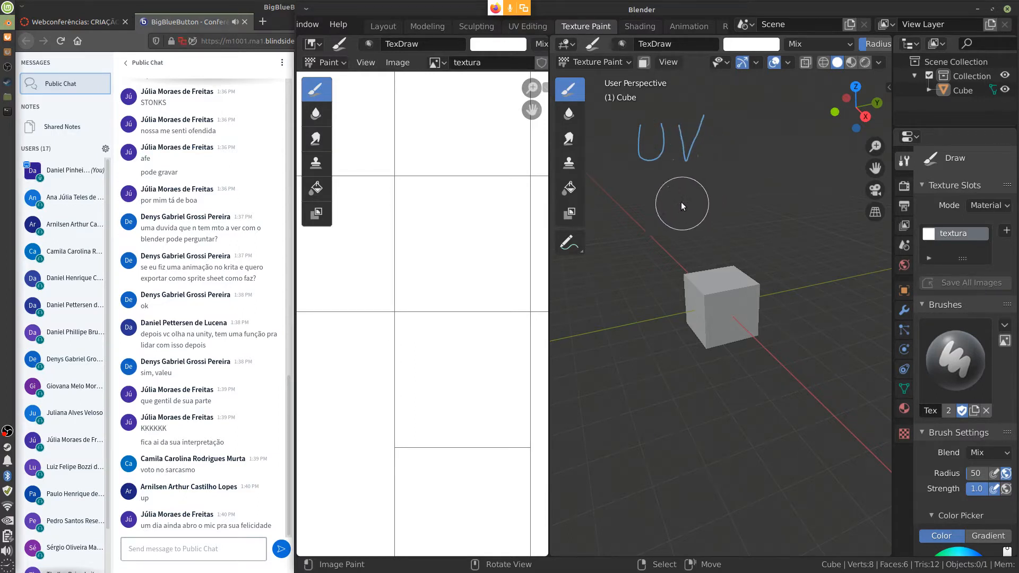
{"action": "mouse_move", "coordinate": [639, 212]}
{"action": "left_mouse_down"}
{"action": "mouse_move", "coordinate": [646, 180]}
{"action": "mouse_move", "coordinate": [660, 208]}
{"action": "mouse_move", "coordinate": [665, 179]}
{"action": "mouse_move", "coordinate": [675, 216]}
{"action": "mouse_move", "coordinate": [695, 175]}
{"action": "mouse_move", "coordinate": [710, 216]}
{"action": "mouse_move", "coordinate": [710, 194]}
{"action": "mouse_move", "coordinate": [724, 214]}
{"action": "left_mouse_up"}
{"action": "mouse_move", "coordinate": [710, 186]}
{"action": "left_mouse_down"}
{"action": "mouse_move", "coordinate": [739, 178]}
{"action": "mouse_move", "coordinate": [728, 186]}
{"action": "mouse_move", "coordinate": [734, 193]}
{"action": "mouse_move", "coordinate": [753, 180]}
{"action": "mouse_move", "coordinate": [768, 211]}
{"action": "mouse_move", "coordinate": [774, 195]}
{"action": "mouse_move", "coordinate": [786, 211]}
{"action": "mouse_move", "coordinate": [803, 200]}
{"action": "left_mouse_up"}
{"action": "left_click", "coordinate": [793, 168]}
{"action": "mouse_move", "coordinate": [808, 169]}
{"action": "left_mouse_down"}
{"action": "mouse_move", "coordinate": [819, 200]}
{"action": "mouse_move", "coordinate": [821, 187]}
{"action": "mouse_move", "coordinate": [842, 196]}
{"action": "left_mouse_up"}
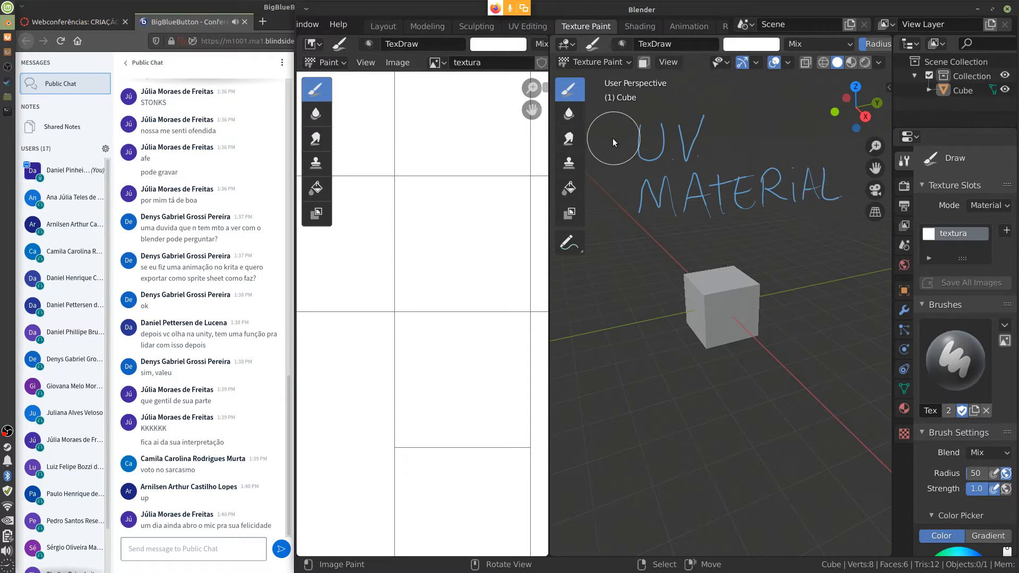
Step: Mark the annotation lines with dashes and handwrite "IMAGEM" below them, with an arrow pointing up to "MATERIAL"
{"action": "left_click_drag", "start_coordinate": [608, 141], "coordinate": [616, 141]}
{"action": "left_click_drag", "start_coordinate": [612, 199], "coordinate": [620, 200]}
{"action": "mouse_move", "coordinate": [618, 257]}
{"action": "left_mouse_down"}
{"action": "mouse_move", "coordinate": [651, 263]}
{"action": "mouse_move", "coordinate": [670, 256]}
{"action": "mouse_move", "coordinate": [677, 234]}
{"action": "mouse_move", "coordinate": [682, 255]}
{"action": "mouse_move", "coordinate": [693, 234]}
{"action": "mouse_move", "coordinate": [698, 259]}
{"action": "left_mouse_up"}
{"action": "left_click", "coordinate": [653, 232]}
{"action": "mouse_move", "coordinate": [684, 246]}
{"action": "left_mouse_down"}
{"action": "mouse_move", "coordinate": [757, 248]}
{"action": "mouse_move", "coordinate": [761, 227]}
{"action": "mouse_move", "coordinate": [779, 246]}
{"action": "left_mouse_up"}
{"action": "mouse_move", "coordinate": [779, 247]}
{"action": "left_mouse_down"}
{"action": "mouse_move", "coordinate": [782, 223]}
{"action": "mouse_move", "coordinate": [793, 254]}
{"action": "mouse_move", "coordinate": [824, 212]}
{"action": "mouse_move", "coordinate": [827, 220]}
{"action": "left_mouse_up"}
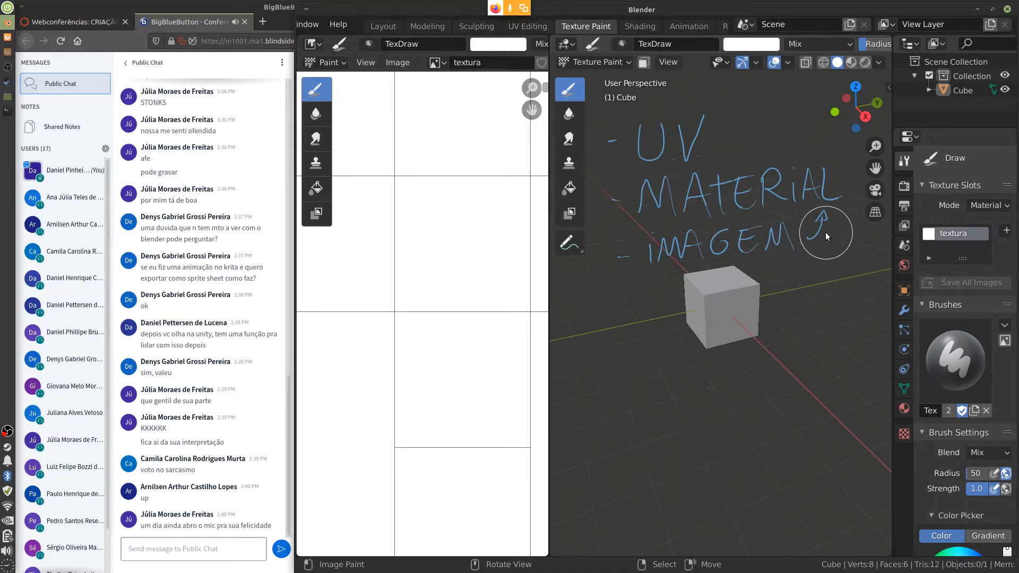
Step: Erase most of the handwritten annotations and start a new General file
{"action": "mouse_move", "coordinate": [814, 224]}
{"action": "right_mouse_down"}
{"action": "mouse_move", "coordinate": [650, 262]}
{"action": "mouse_move", "coordinate": [729, 246]}
{"action": "mouse_move", "coordinate": [628, 247]}
{"action": "mouse_move", "coordinate": [672, 215]}
{"action": "mouse_move", "coordinate": [669, 203]}
{"action": "mouse_move", "coordinate": [836, 174]}
{"action": "mouse_move", "coordinate": [631, 177]}
{"action": "mouse_move", "coordinate": [661, 130]}
{"action": "mouse_move", "coordinate": [662, 170]}
{"action": "right_mouse_up"}
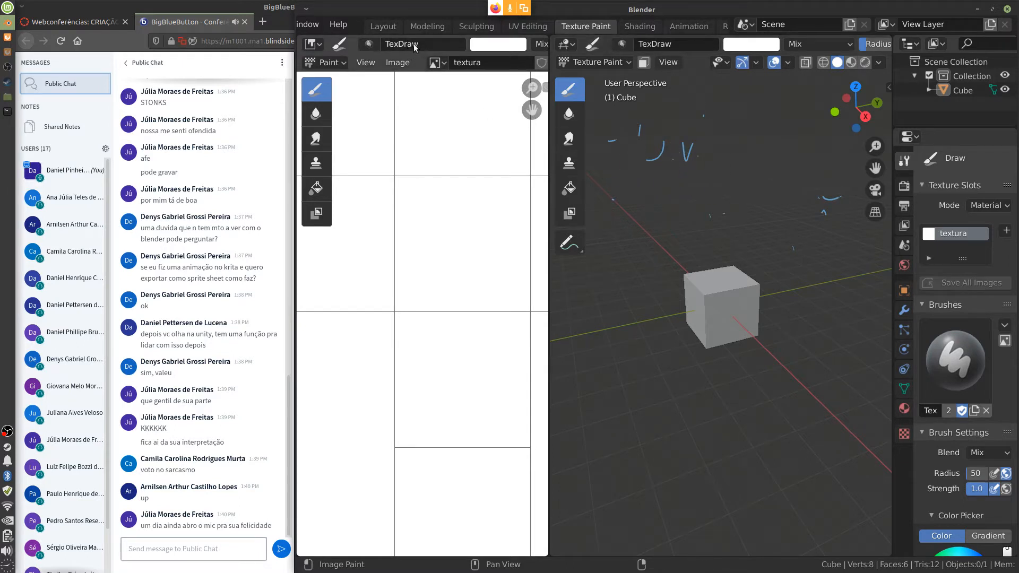
{"action": "scroll", "coordinate": [346, 26], "scroll_direction": "up", "scroll_amount": 5}
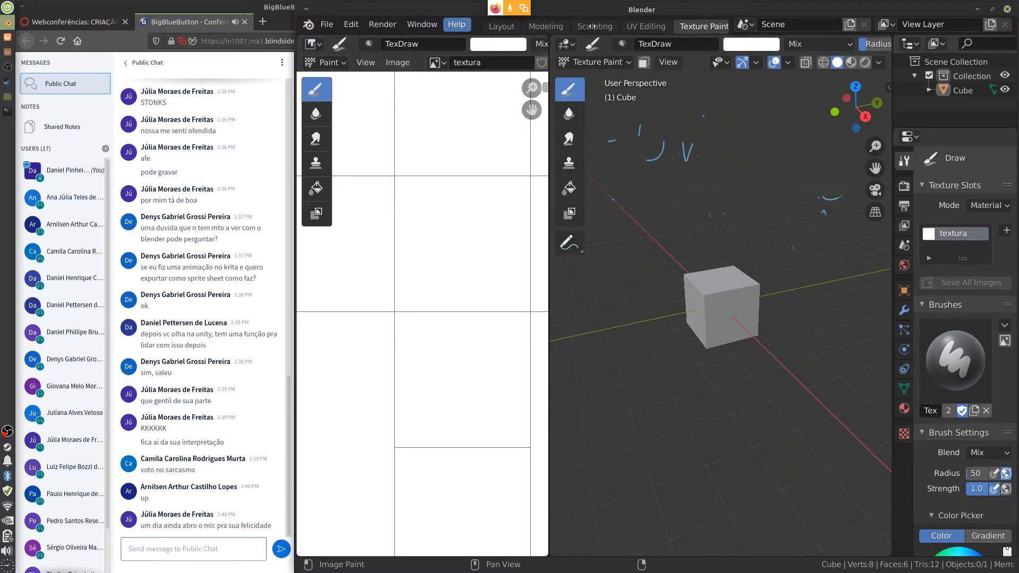
{"action": "left_click", "coordinate": [350, 25]}
{"action": "left_click", "coordinate": [328, 25]}
{"action": "left_click", "coordinate": [327, 25]}
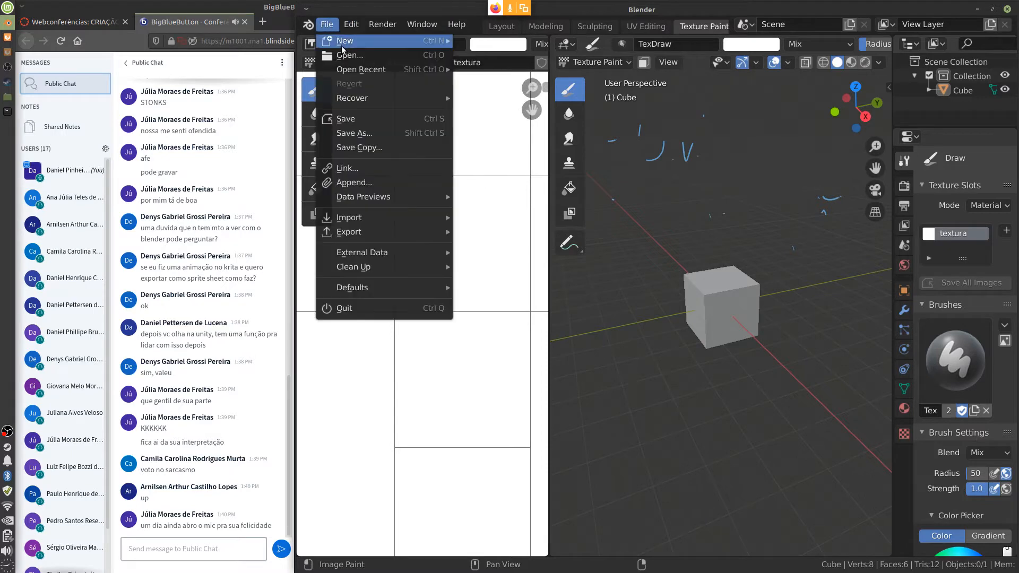
{"action": "mouse_move", "coordinate": [371, 41]}
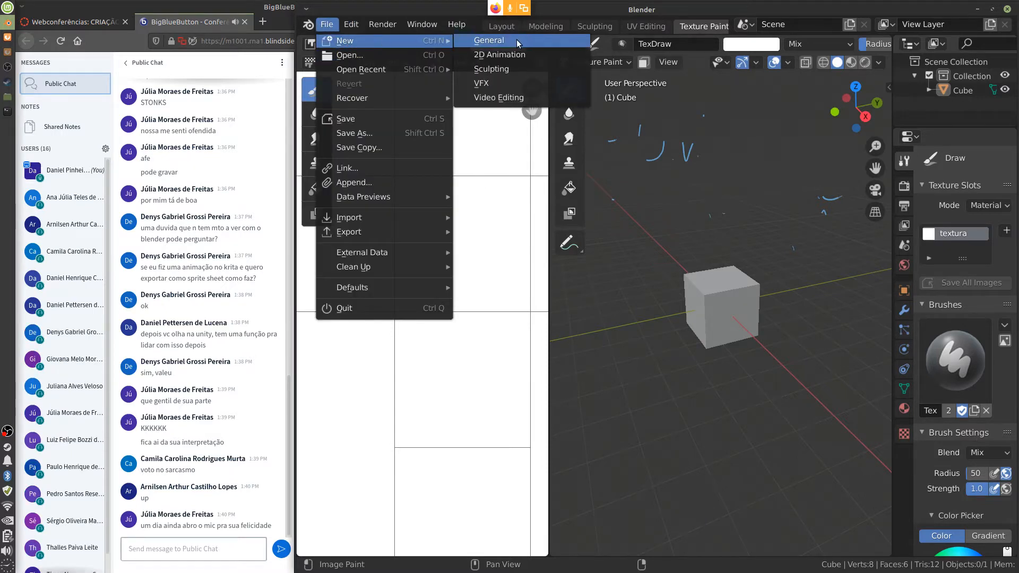
{"action": "left_click", "coordinate": [517, 39]}
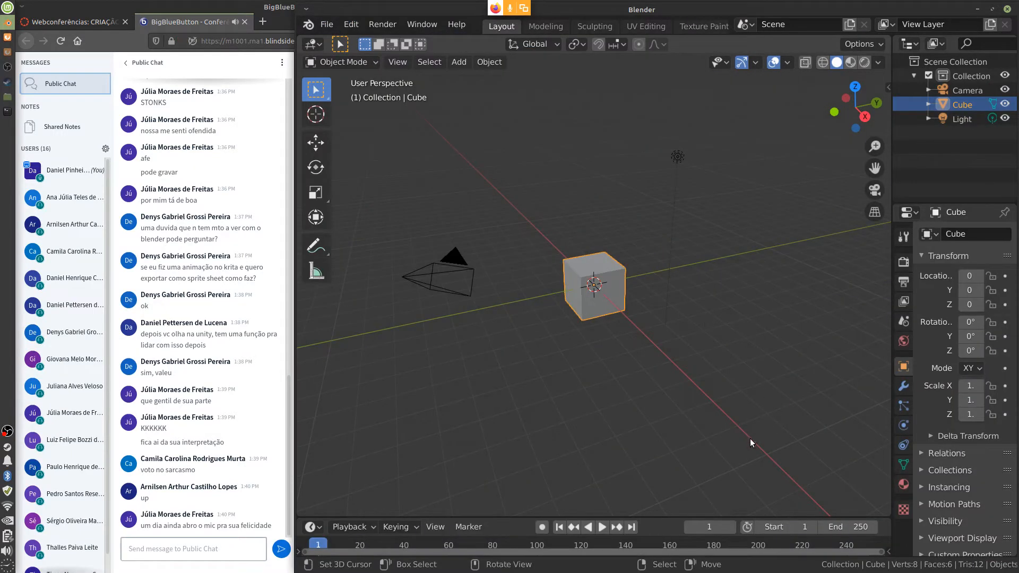
Step: Delete the camera and the light from the new scene and open the Texture Paint workspace
{"action": "middle_click_drag", "start_coordinate": [725, 397], "coordinate": [684, 372]}
{"action": "left_click", "coordinate": [473, 253]}
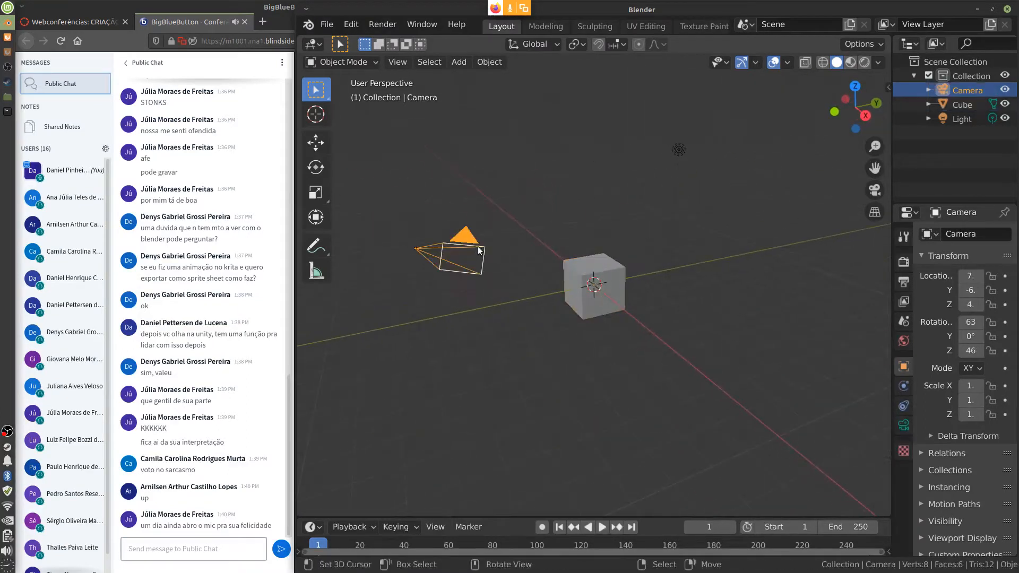
{"action": "left_click", "coordinate": [679, 150], "text": "shift"}
{"action": "key", "text": "Delete"}
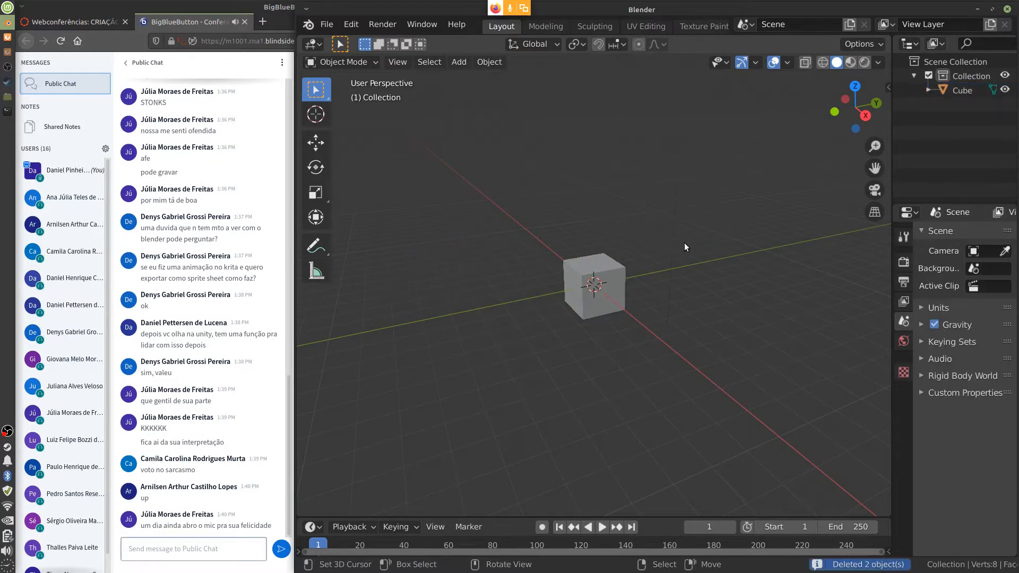
{"action": "left_click", "coordinate": [705, 24]}
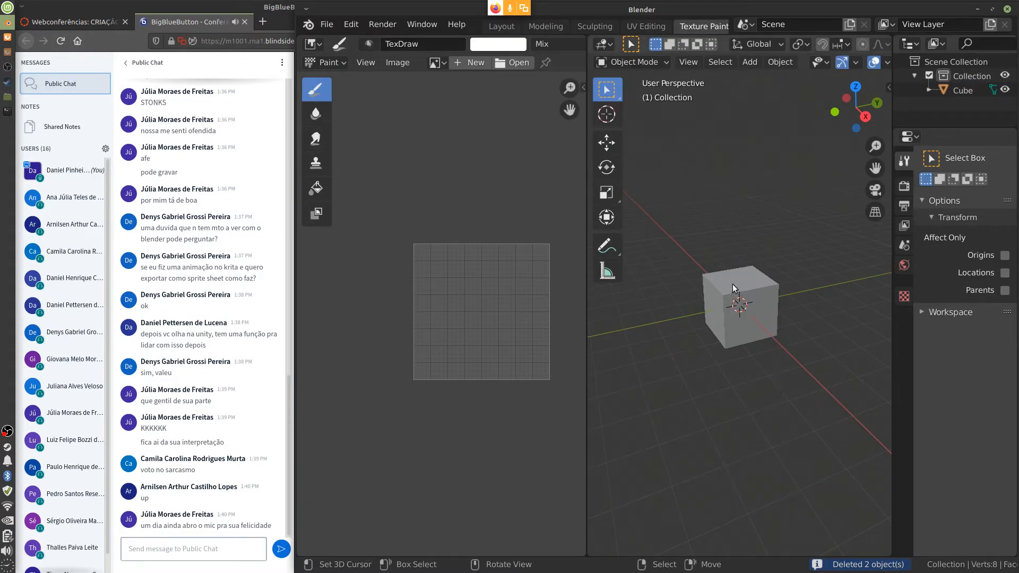
Step: Switch the cube to Texture Paint mode and resize the areas to give the properties more width and the image editor less
{"action": "left_click", "coordinate": [745, 300]}
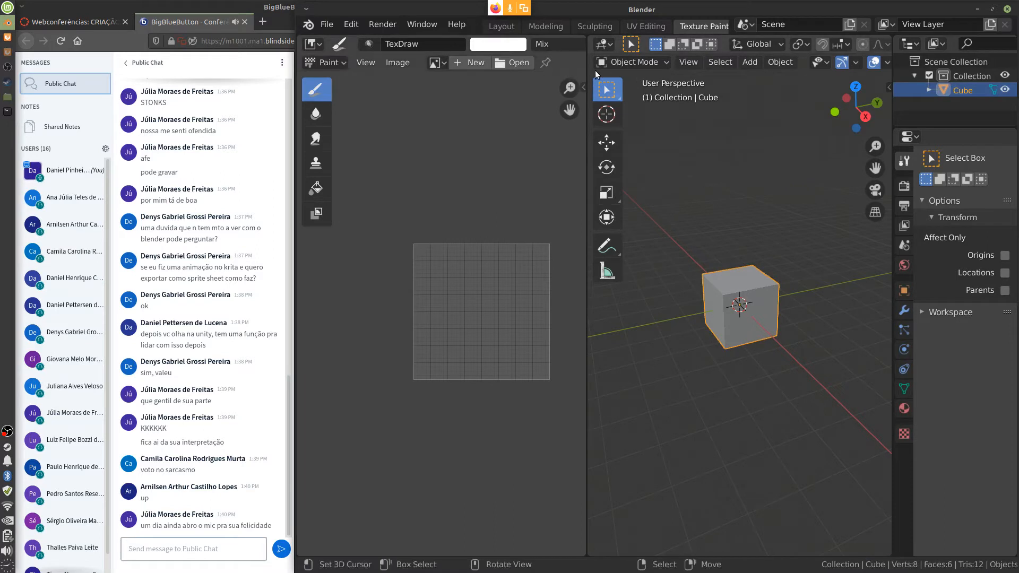
{"action": "left_click", "coordinate": [653, 64]}
{"action": "left_click", "coordinate": [654, 156]}
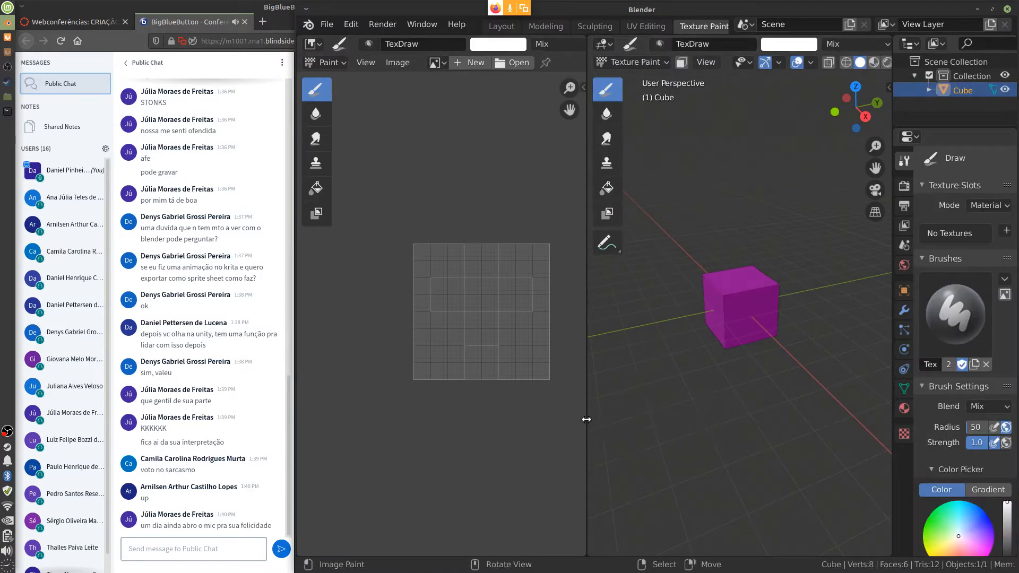
{"action": "left_click_drag", "start_coordinate": [586, 417], "coordinate": [504, 434]}
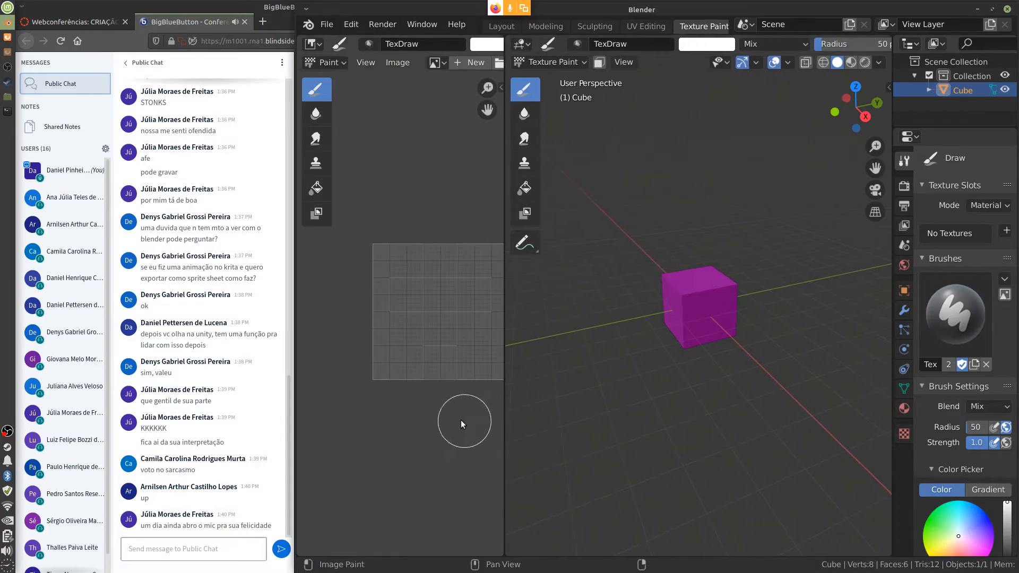
{"action": "middle_click_drag", "start_coordinate": [454, 417], "coordinate": [416, 419]}
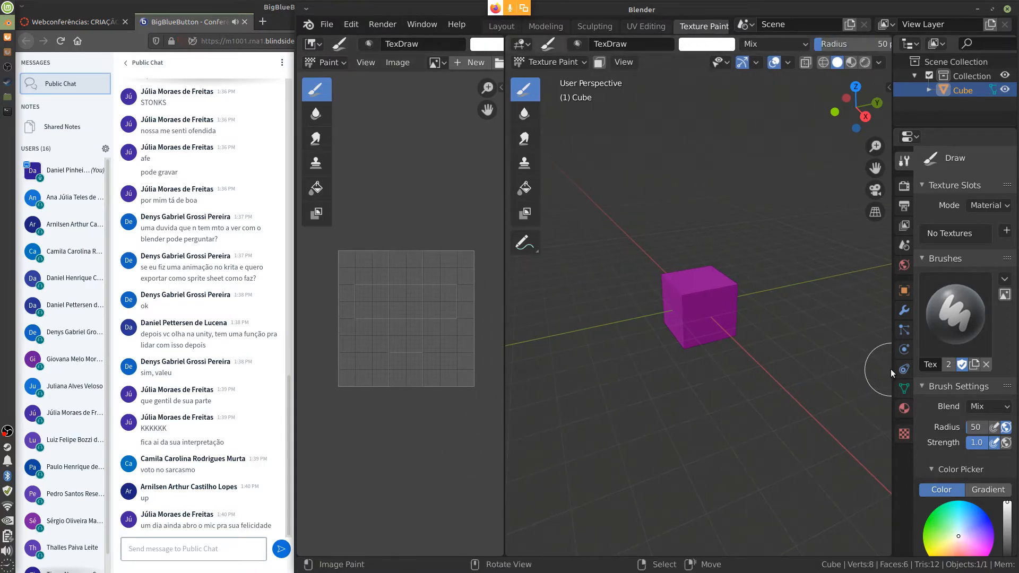
{"action": "left_click_drag", "start_coordinate": [891, 369], "coordinate": [840, 380]}
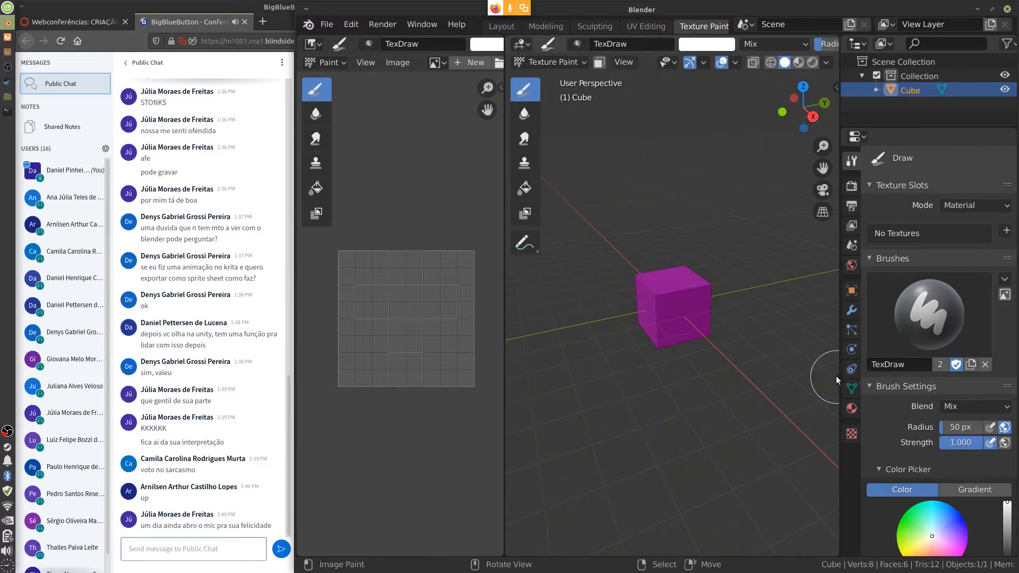
{"action": "scroll", "coordinate": [741, 333], "scroll_direction": "up", "scroll_amount": 3}
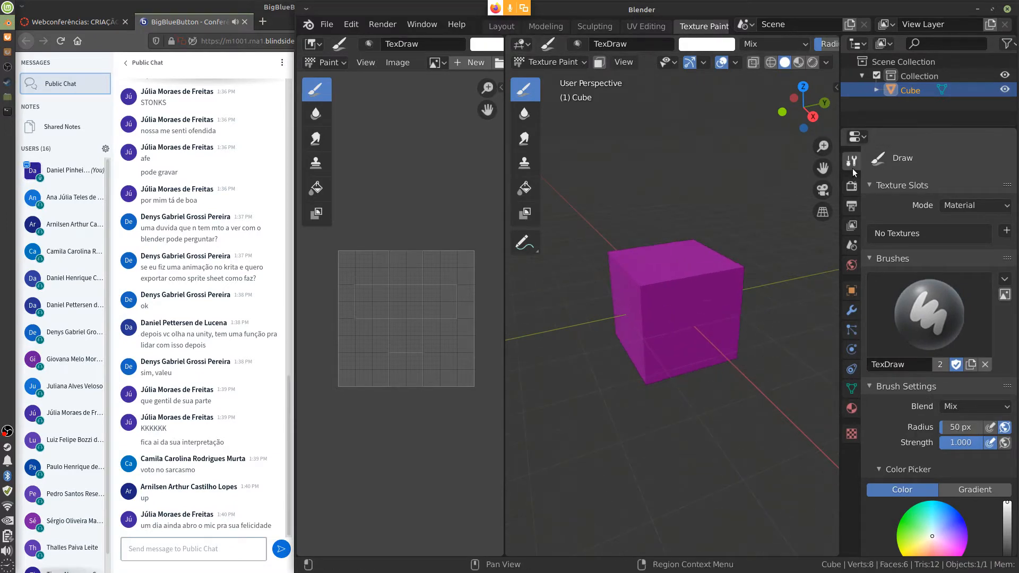
{"action": "left_click", "coordinate": [986, 205]}
{"action": "left_click", "coordinate": [987, 204]}
{"action": "left_click", "coordinate": [1007, 233]}
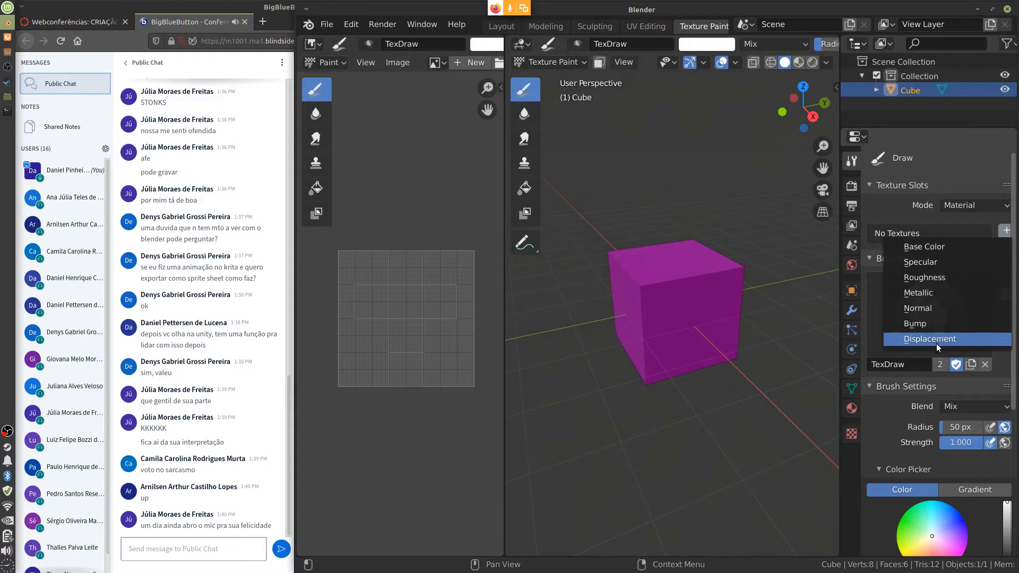
{"action": "left_click", "coordinate": [1007, 233]}
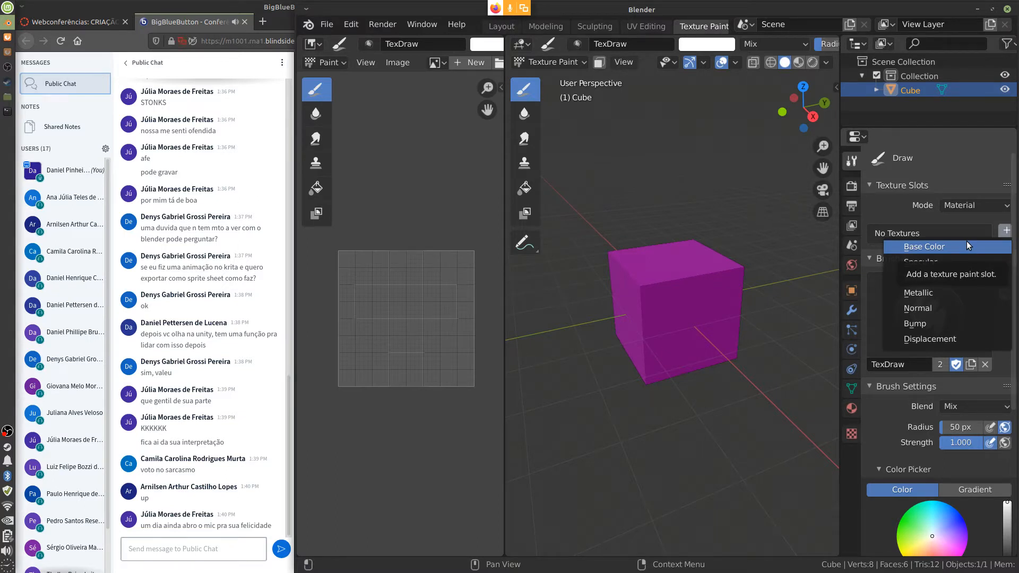
{"action": "left_click", "coordinate": [1006, 232]}
{"action": "left_click", "coordinate": [1006, 232]}
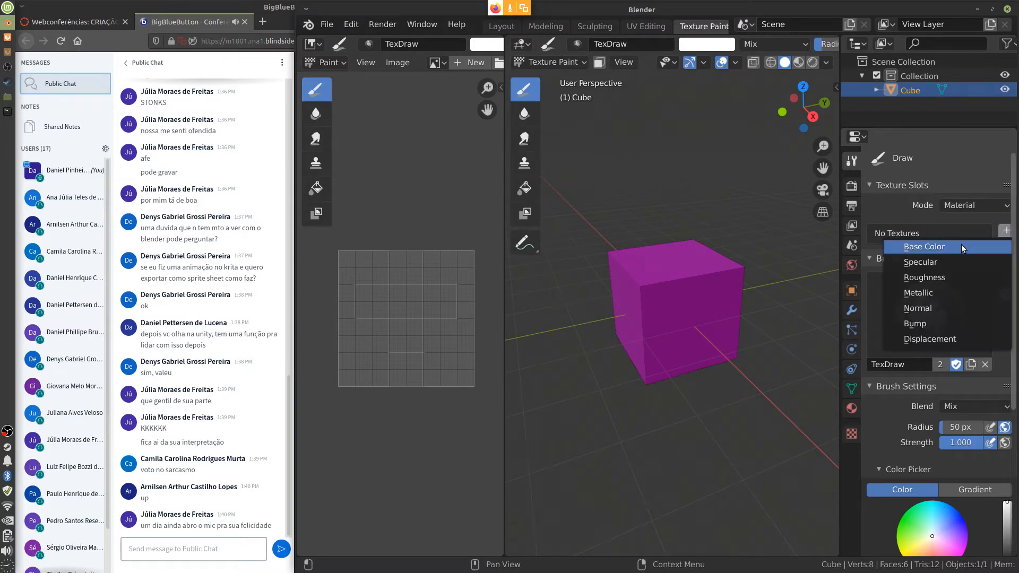
{"action": "left_click", "coordinate": [960, 245]}
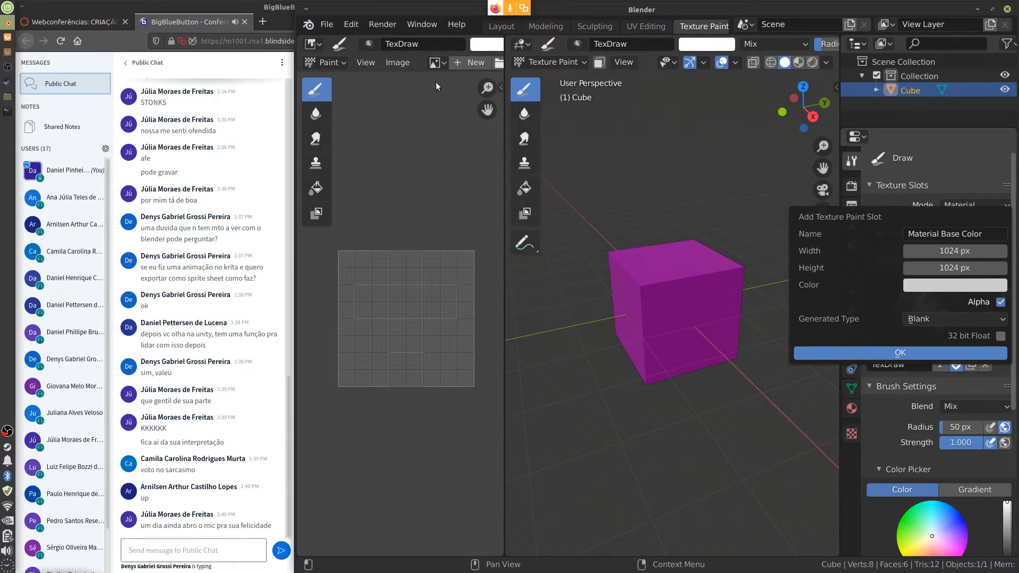
{"action": "left_click", "coordinate": [465, 63]}
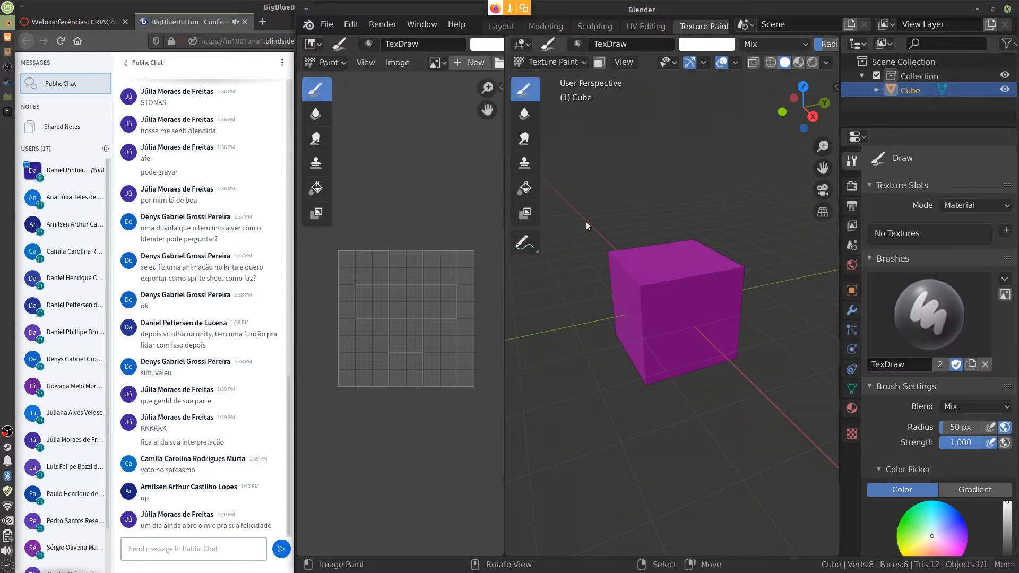
Step: Add a Base Color texture paint slot to the cube with a blank 1024 × 1024 px image named Material Base Color
{"action": "left_click", "coordinate": [1006, 227]}
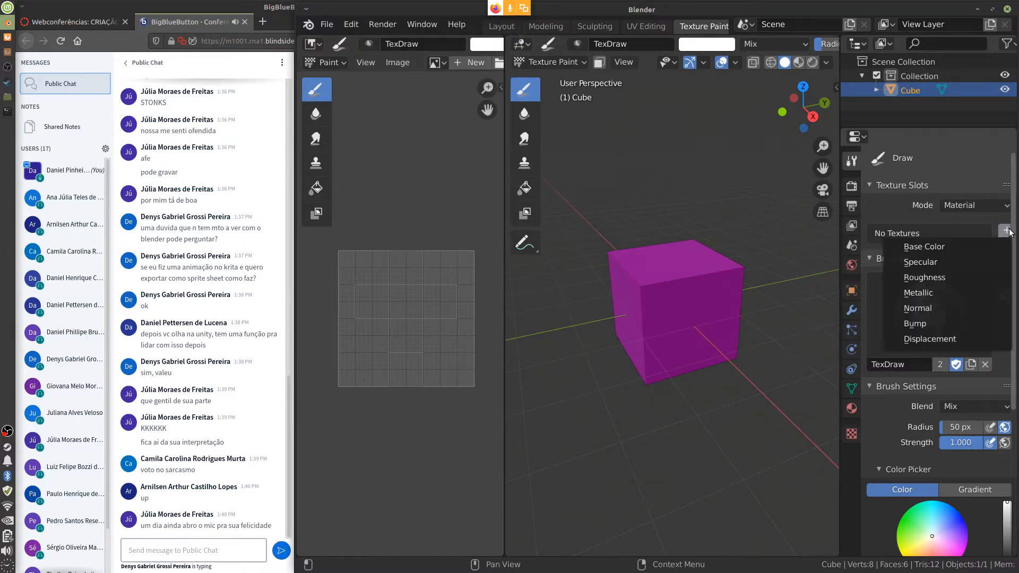
{"action": "left_click", "coordinate": [938, 245]}
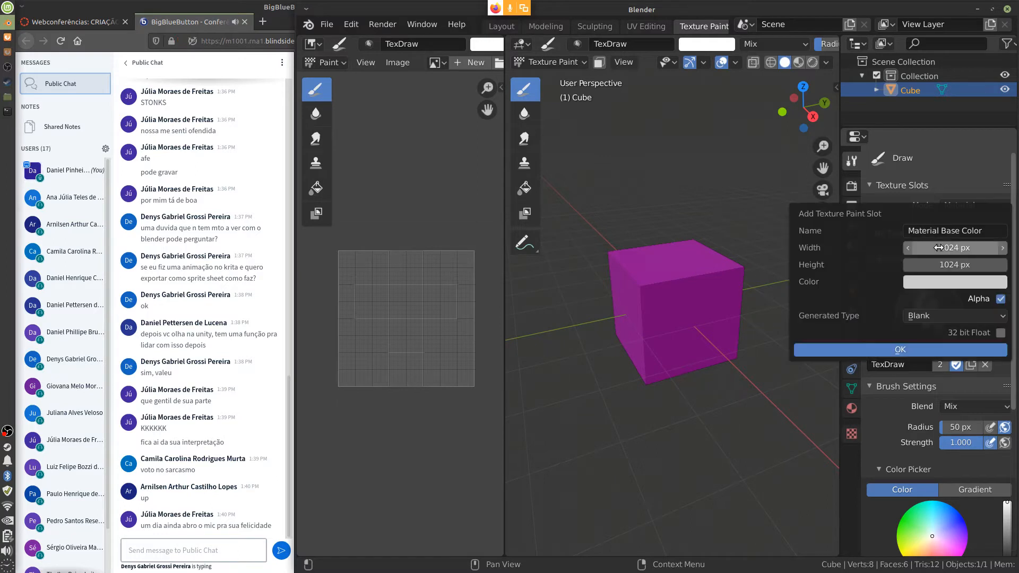
{"action": "left_click", "coordinate": [906, 348]}
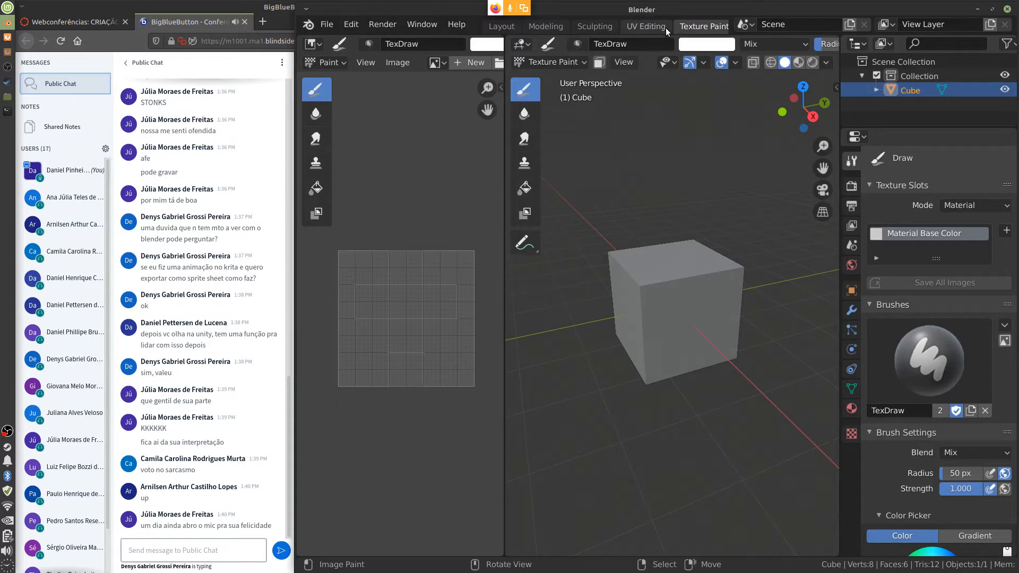
Step: Open the Shading workspace and shift the cube's material nodes slightly in the node editor
{"action": "scroll", "coordinate": [666, 27], "scroll_direction": "down", "scroll_amount": 6}
{"action": "left_click", "coordinate": [595, 26]}
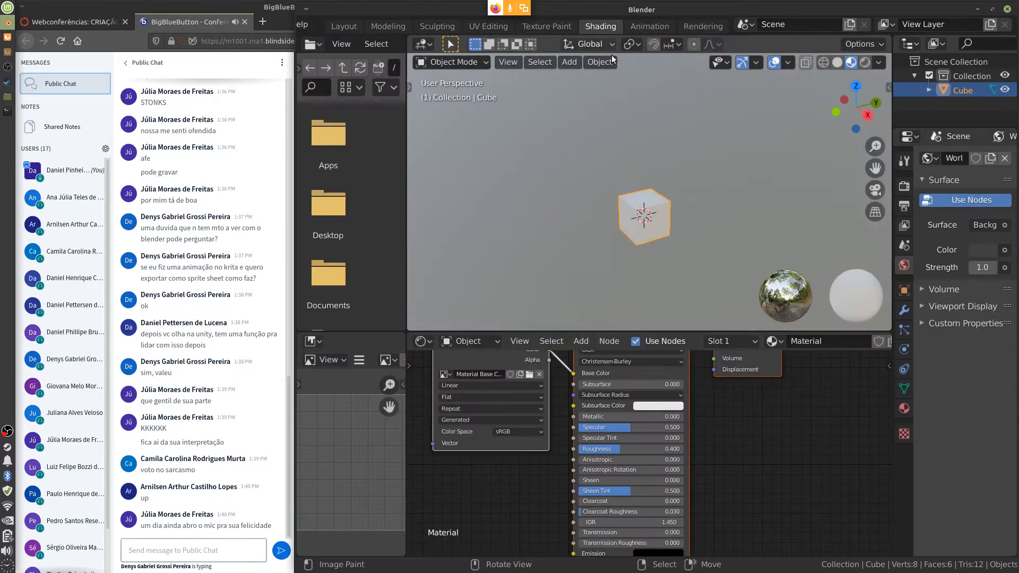
{"action": "middle_click_drag", "start_coordinate": [721, 400], "coordinate": [751, 446], "text": "shift"}
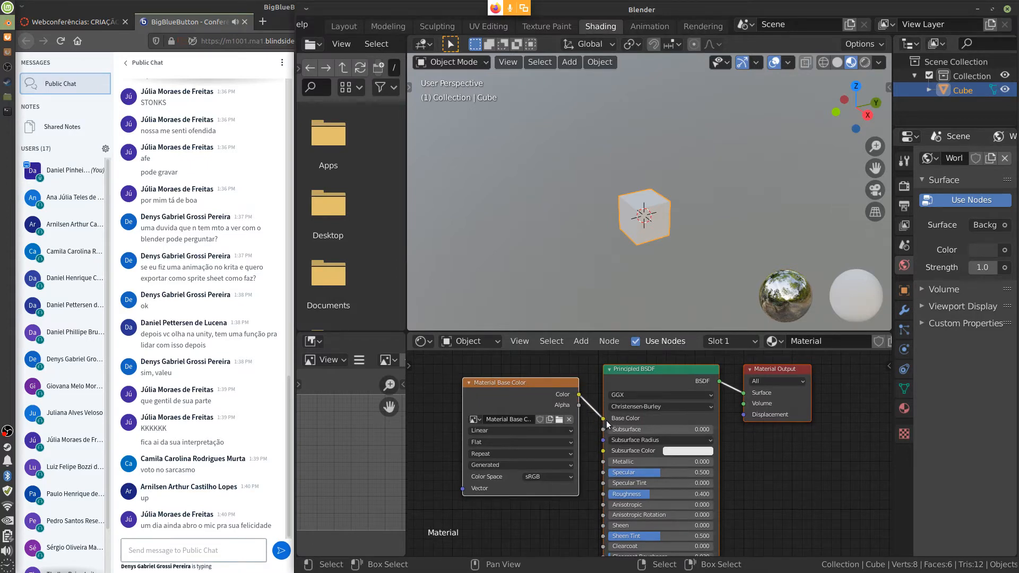
{"action": "left_click_drag", "start_coordinate": [546, 386], "coordinate": [525, 384]}
{"action": "left_click", "coordinate": [768, 472]}
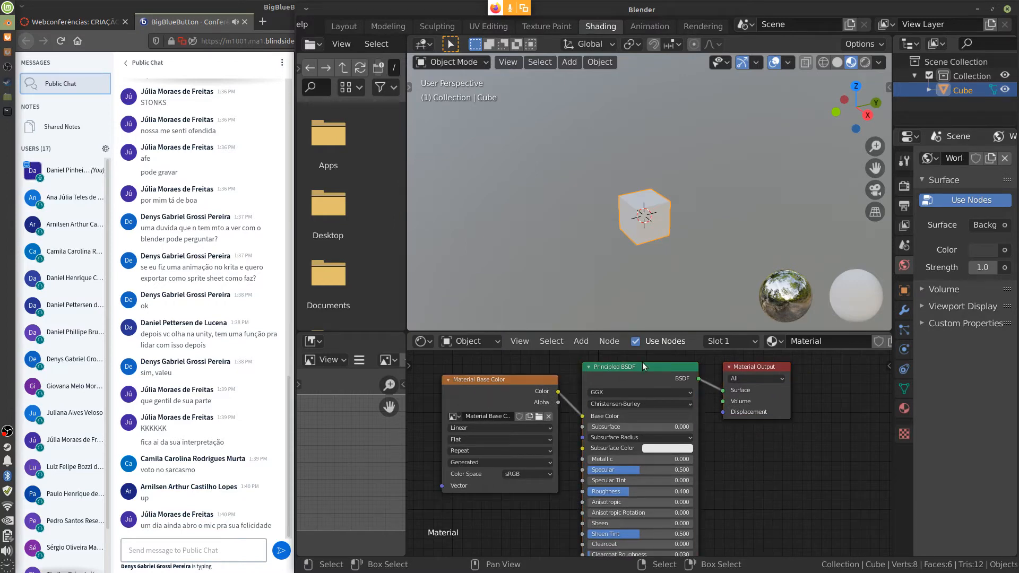
Step: Move the Material Base Color image node and the Material Output node slightly closer to the Principled BSDF node
{"action": "left_click", "coordinate": [641, 364]}
{"action": "left_click", "coordinate": [514, 387]}
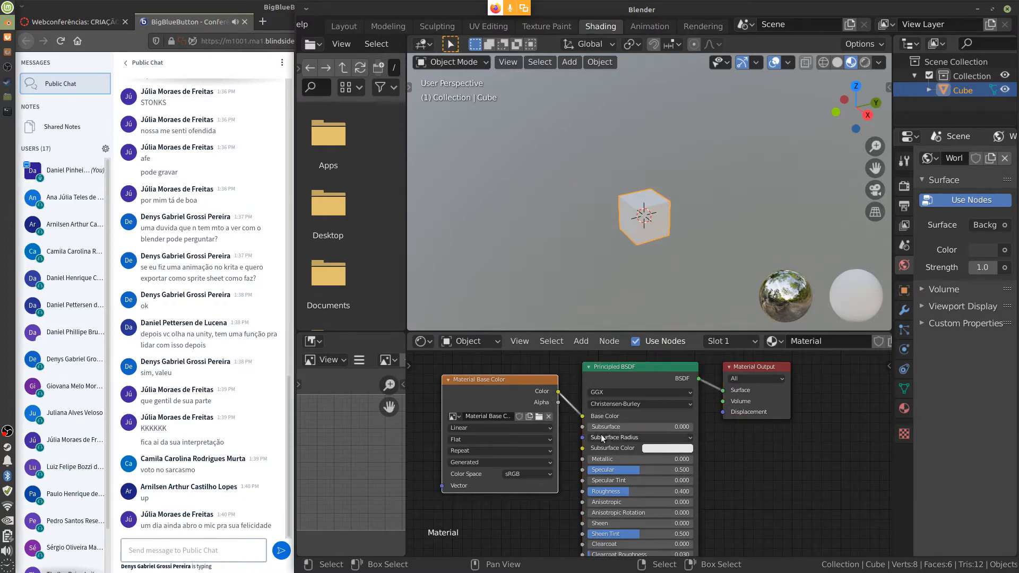
{"action": "left_click_drag", "start_coordinate": [510, 381], "coordinate": [528, 389]}
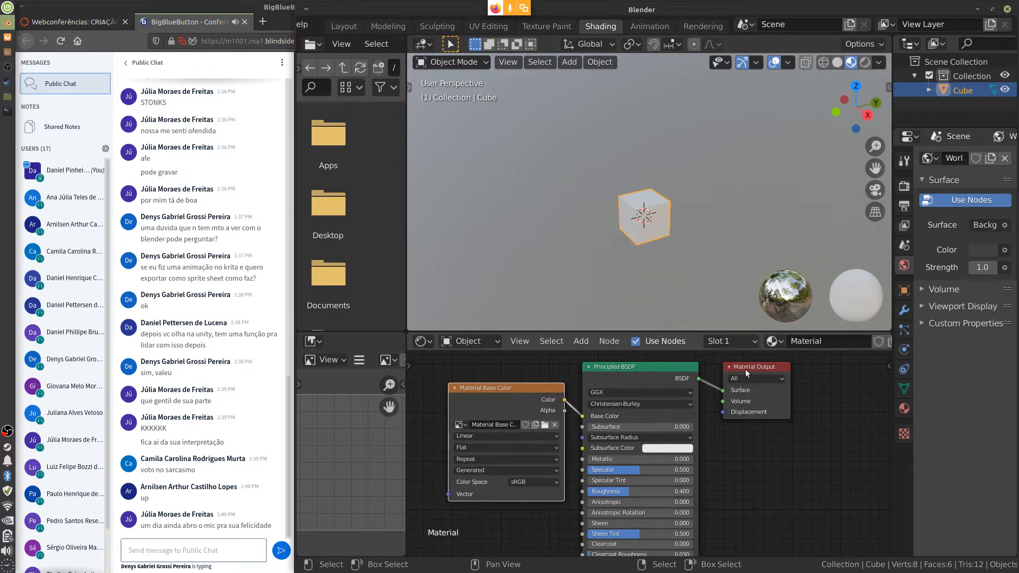
{"action": "left_click_drag", "start_coordinate": [747, 366], "coordinate": [739, 365]}
{"action": "left_click", "coordinate": [510, 390]}
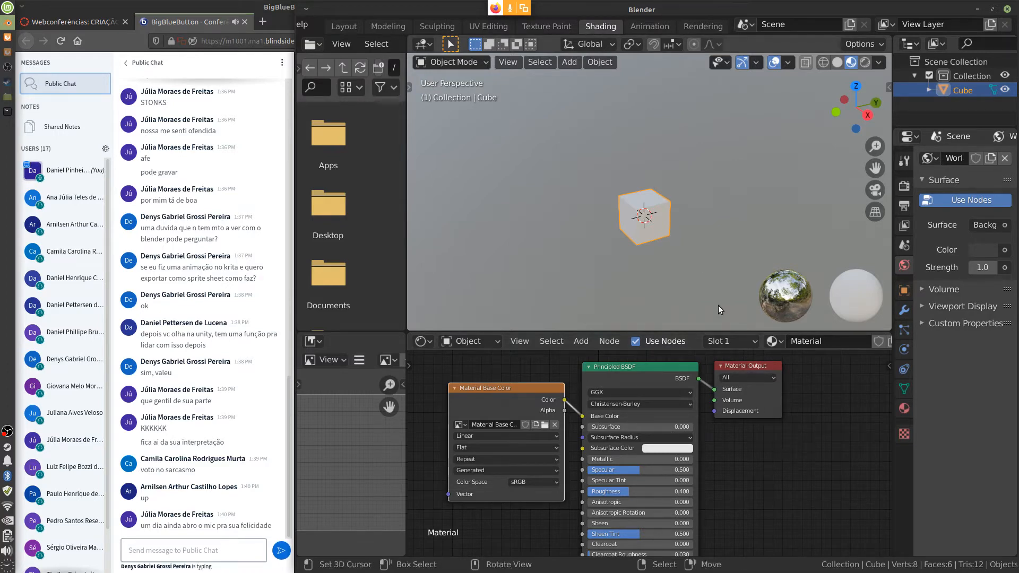
Step: Open the recent file arvore-cor.blend
{"action": "scroll", "coordinate": [523, 26], "scroll_direction": "up", "scroll_amount": 5}
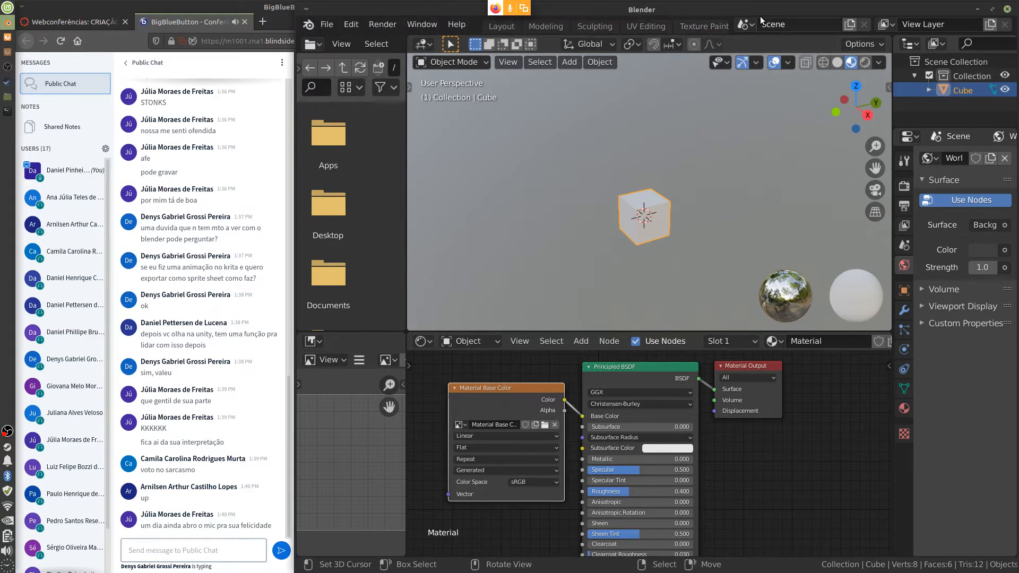
{"action": "left_click", "coordinate": [332, 26]}
{"action": "mouse_move", "coordinate": [362, 74]}
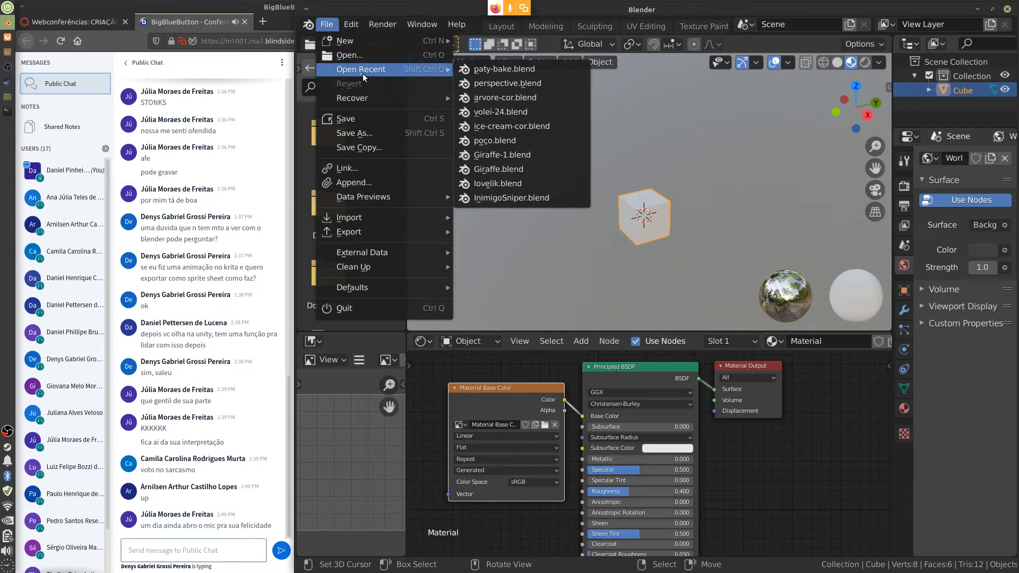
{"action": "left_click", "coordinate": [539, 96]}
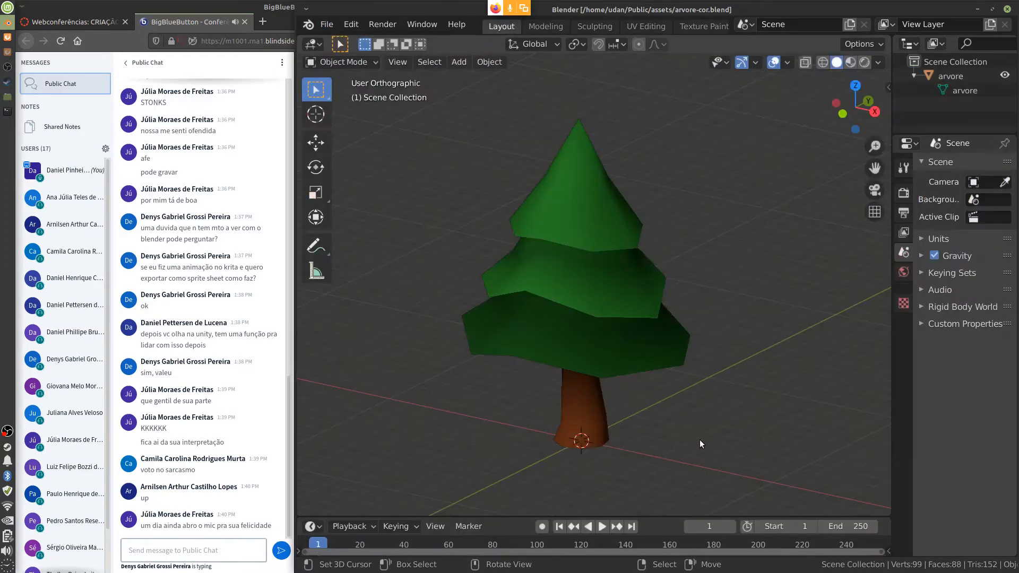
Step: Select the tree, open the Texture Paint workspace and enlarge the 3D viewport
{"action": "left_click", "coordinate": [643, 359]}
{"action": "left_click", "coordinate": [701, 25]}
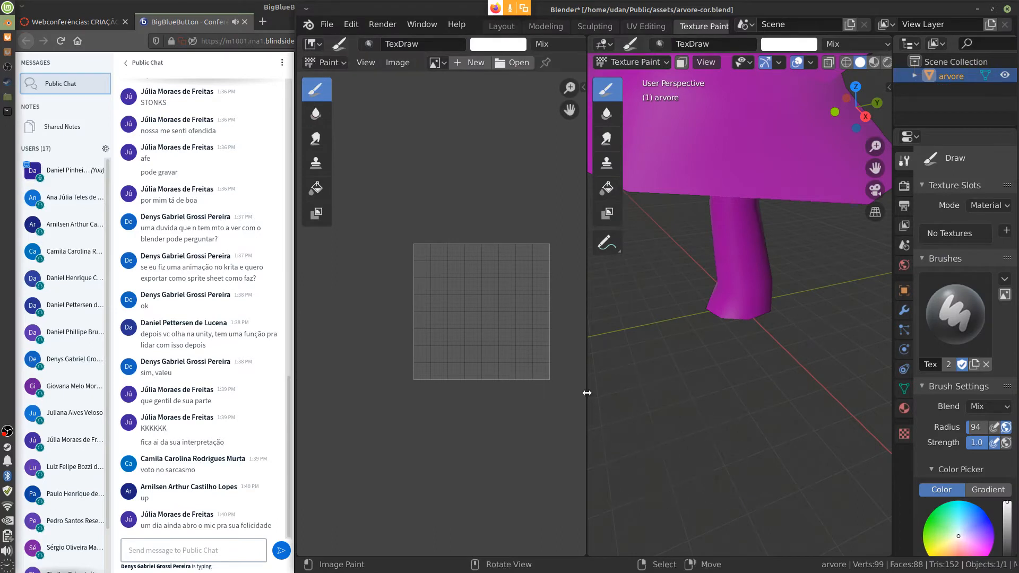
{"action": "left_click_drag", "start_coordinate": [587, 393], "coordinate": [524, 411]}
Step: Delete the UVMap from the tree's mesh data
{"action": "left_click", "coordinate": [904, 389]}
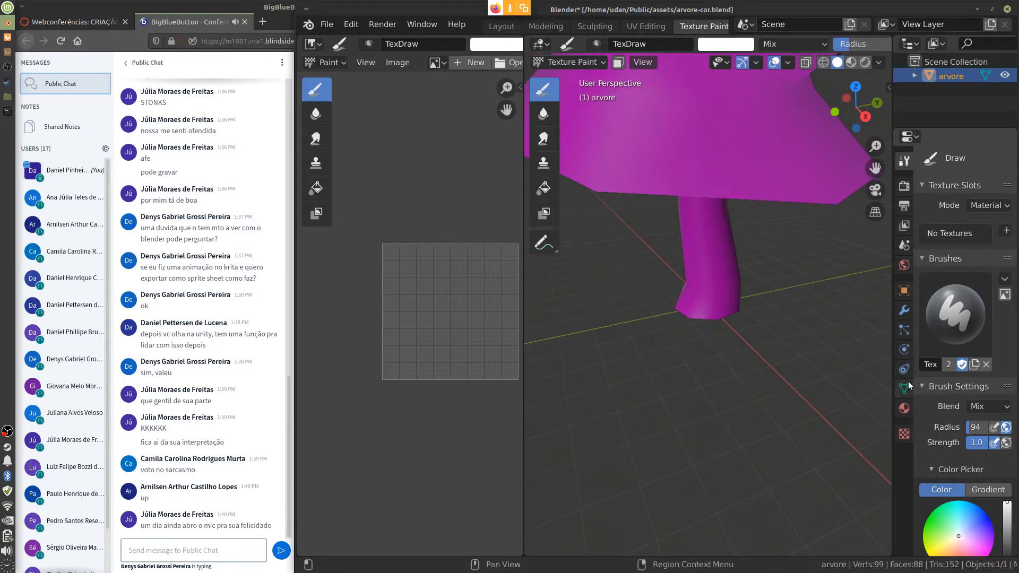
{"action": "left_click", "coordinate": [924, 348]}
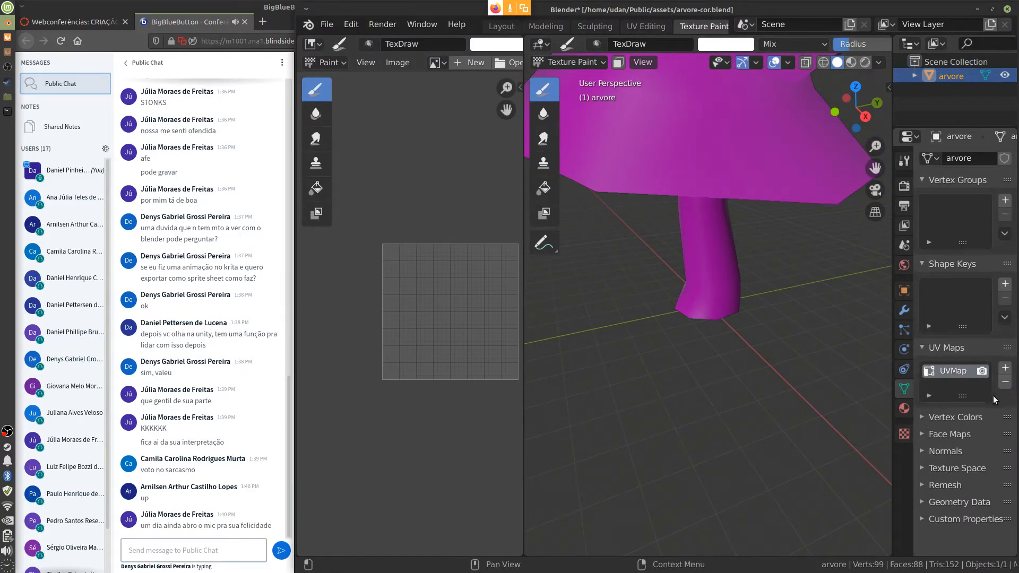
{"action": "left_click", "coordinate": [1005, 382]}
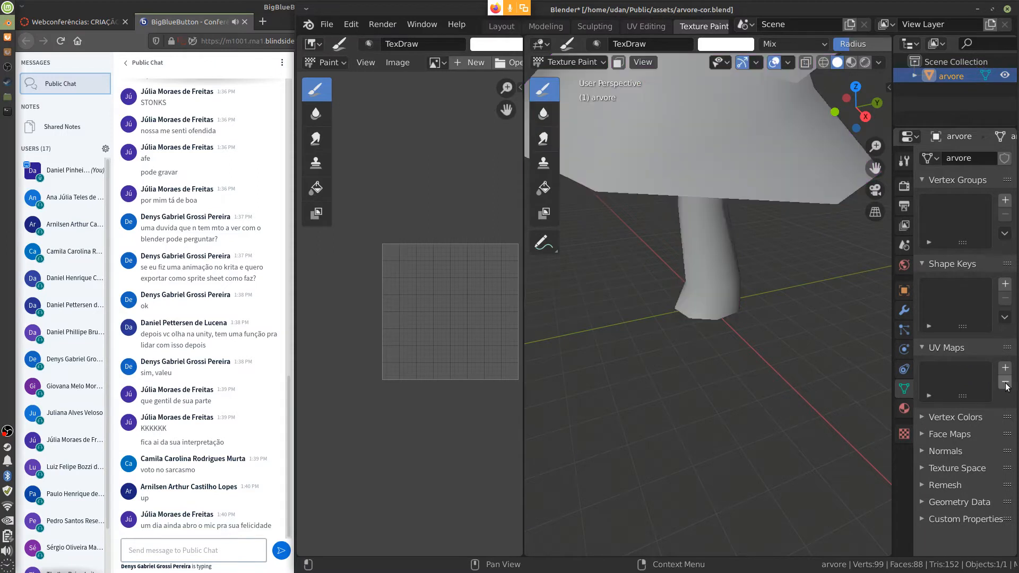
Step: Widen the properties area and examine the Draw brush's texture slot settings for the tree
{"action": "left_click", "coordinate": [524, 392]}
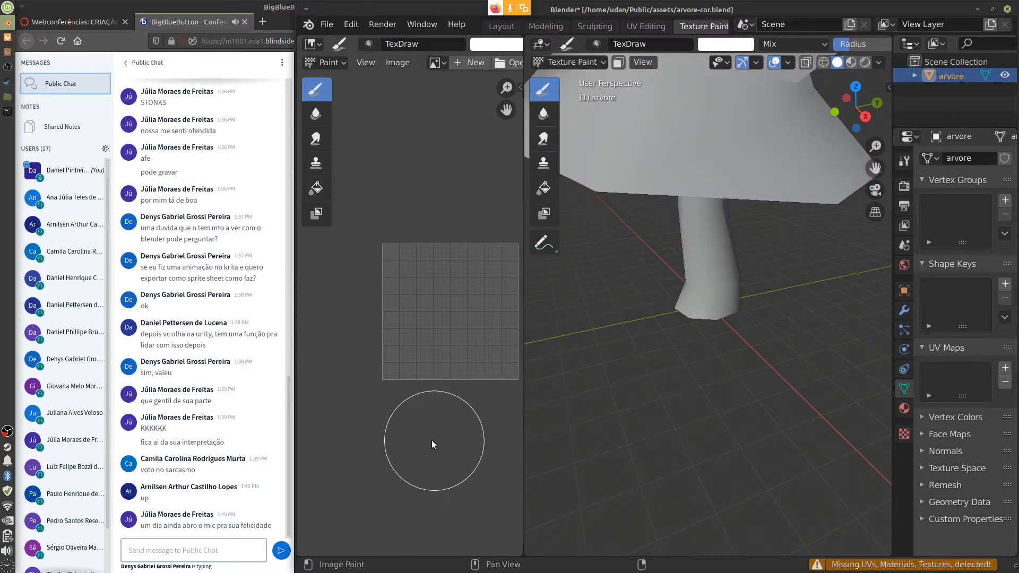
{"action": "middle_click_drag", "start_coordinate": [457, 300], "coordinate": [425, 348]}
{"action": "scroll", "coordinate": [671, 230], "scroll_direction": "up", "scroll_amount": 8}
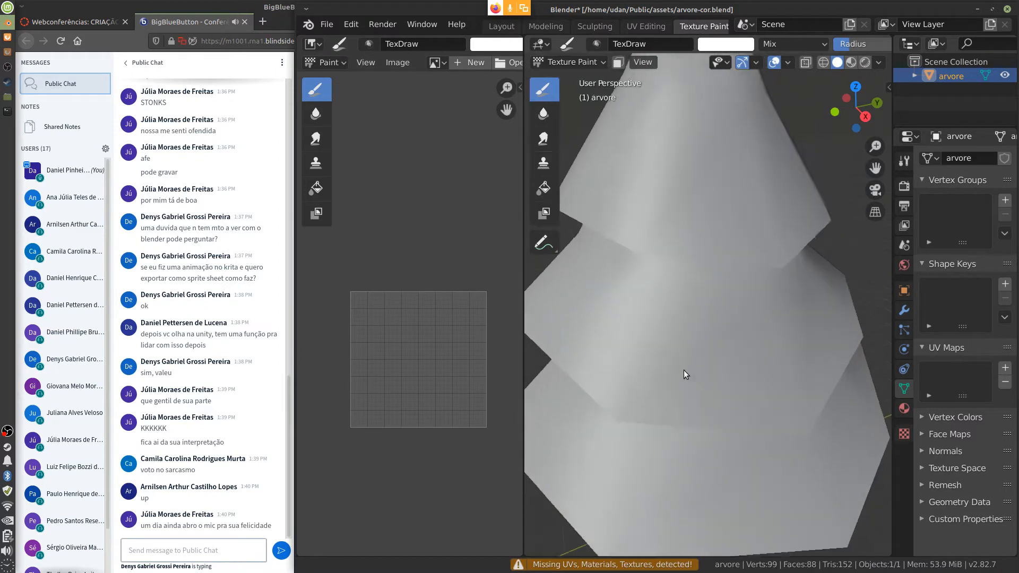
{"action": "scroll", "coordinate": [690, 358], "scroll_direction": "down", "scroll_amount": 8}
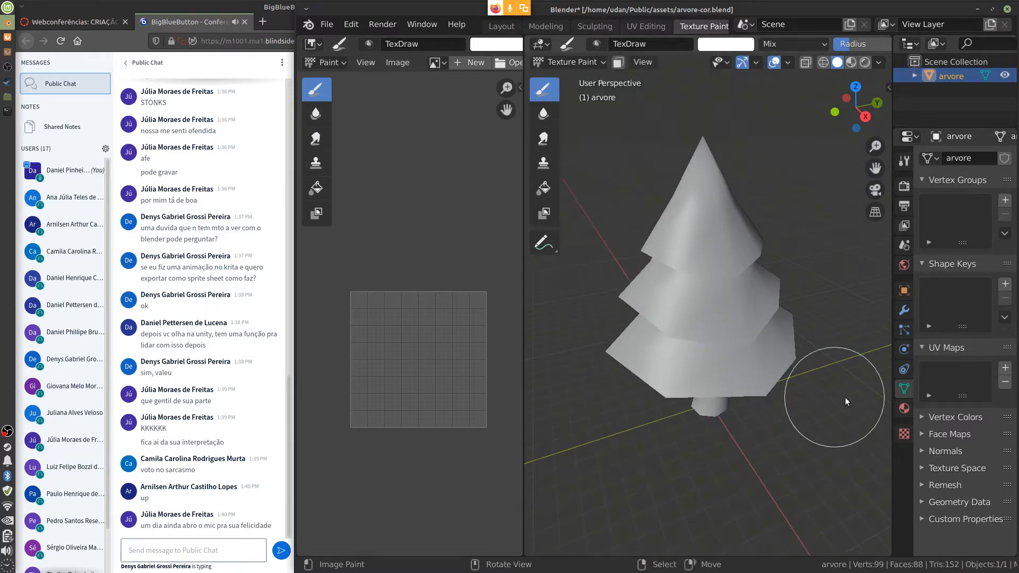
{"action": "left_click", "coordinate": [905, 160]}
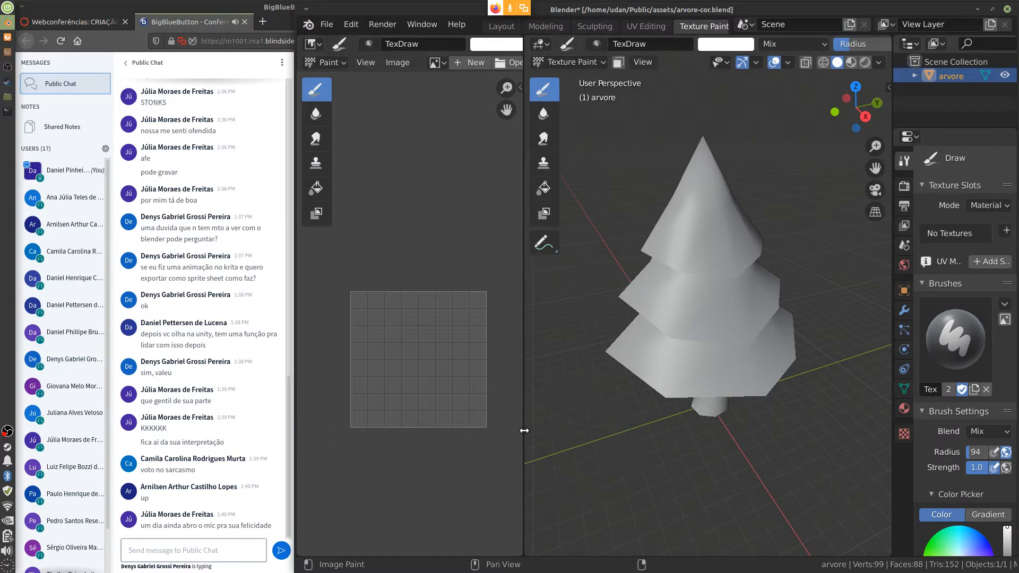
{"action": "left_click_drag", "start_coordinate": [523, 432], "coordinate": [498, 432]}
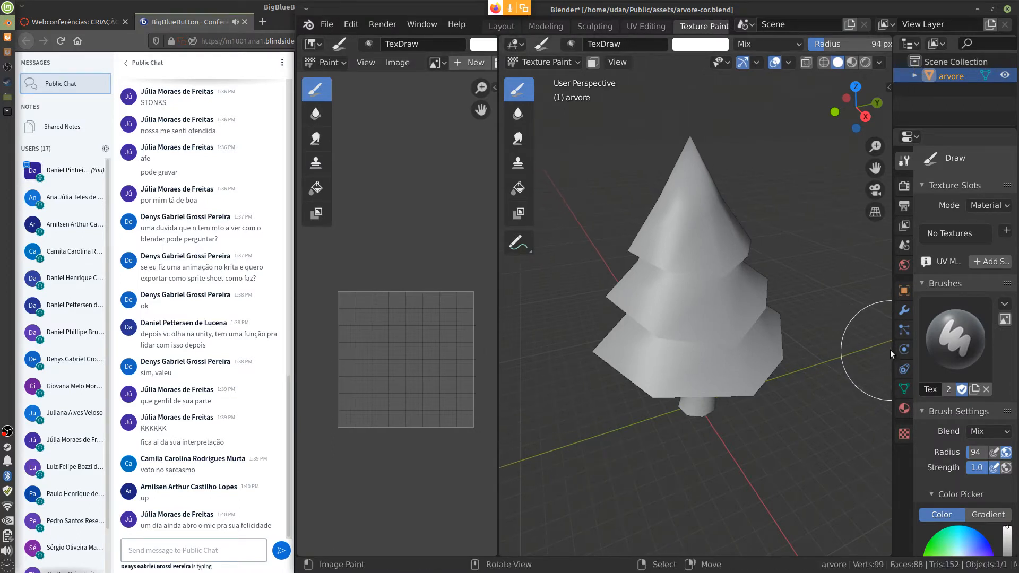
{"action": "left_click_drag", "start_coordinate": [893, 349], "coordinate": [819, 364]}
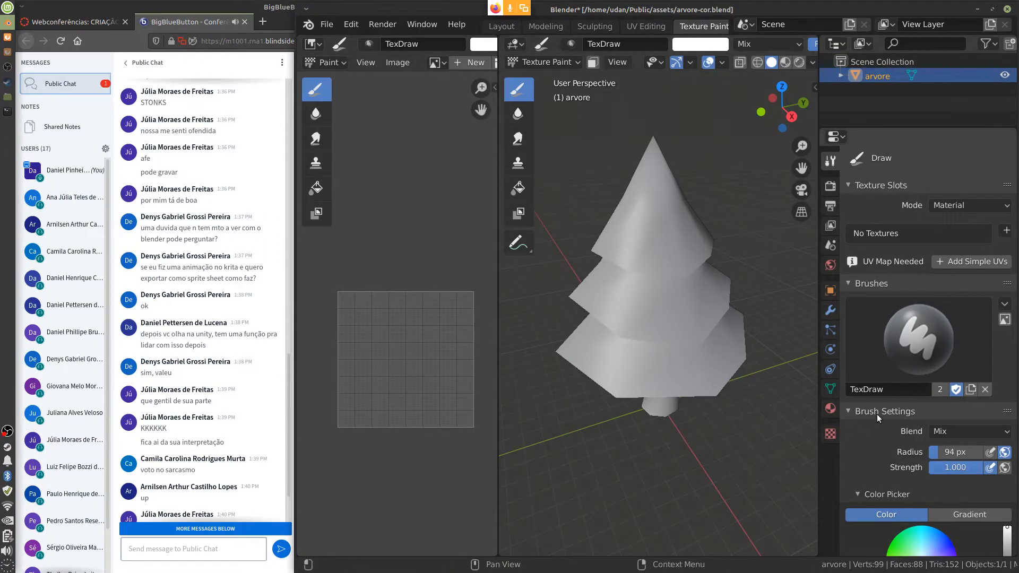
{"action": "left_click", "coordinate": [830, 408]}
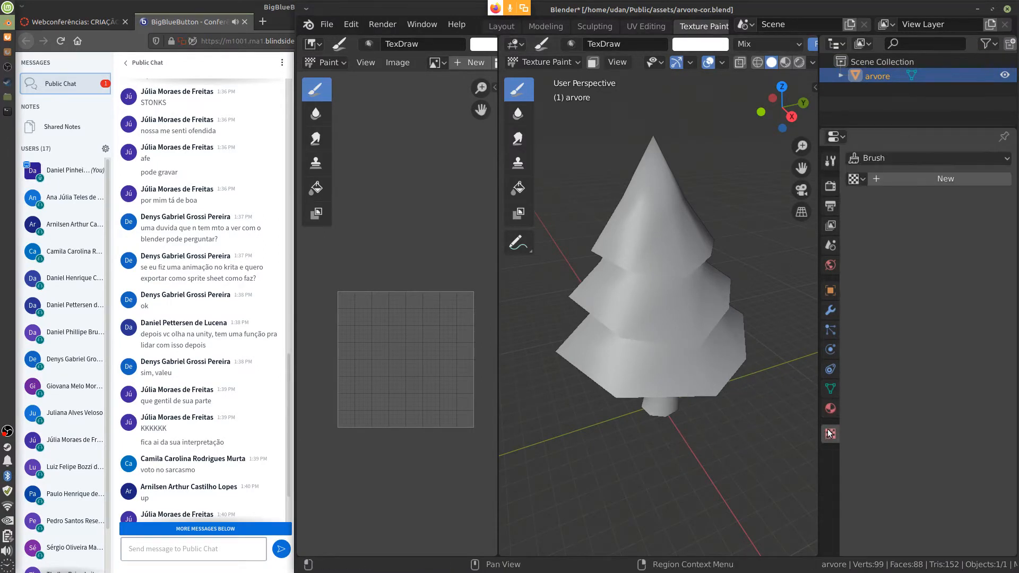
{"action": "left_click", "coordinate": [830, 161]}
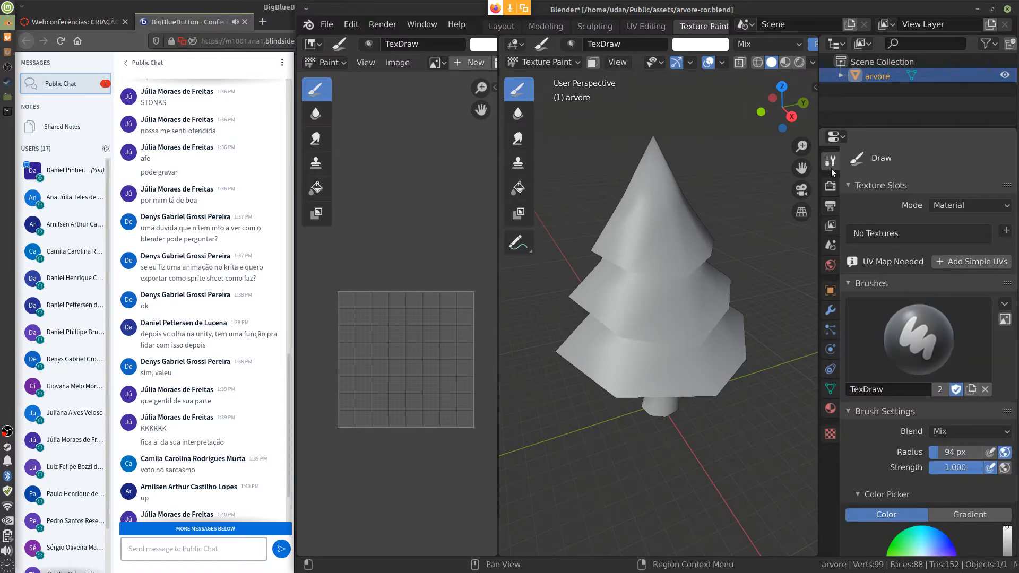
Step: Add simple UVs to the tree from the Draw brush's texture slot settings
{"action": "left_click", "coordinate": [830, 183]}
{"action": "left_click", "coordinate": [831, 169]}
{"action": "scroll", "coordinate": [289, 479], "scroll_direction": "down", "scroll_amount": 3}
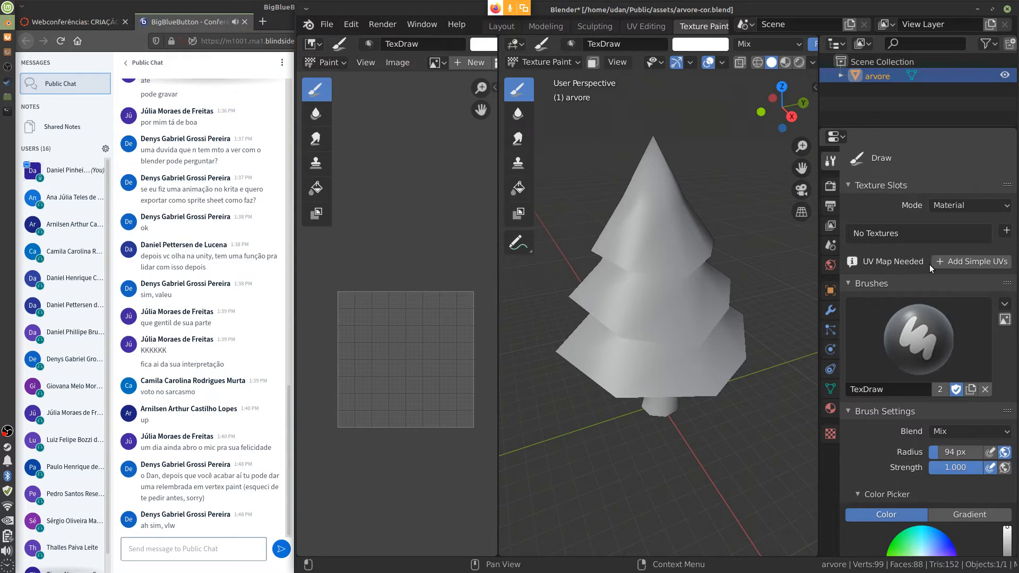
{"action": "left_click", "coordinate": [962, 262]}
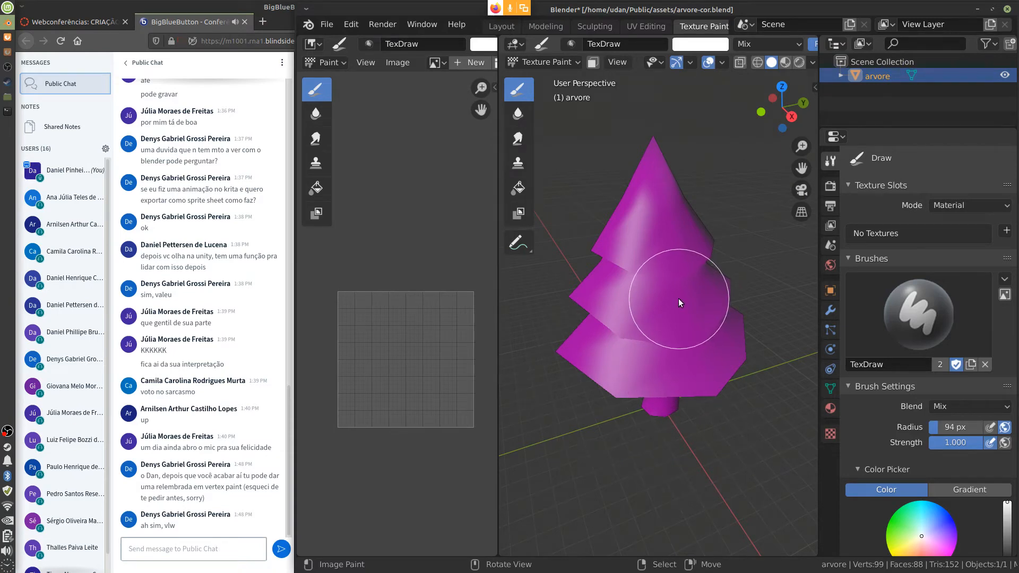
Step: Select the whole tree mesh in Edit Mode and widen the image editor to examine its UV layout
{"action": "key", "text": "Tab"}
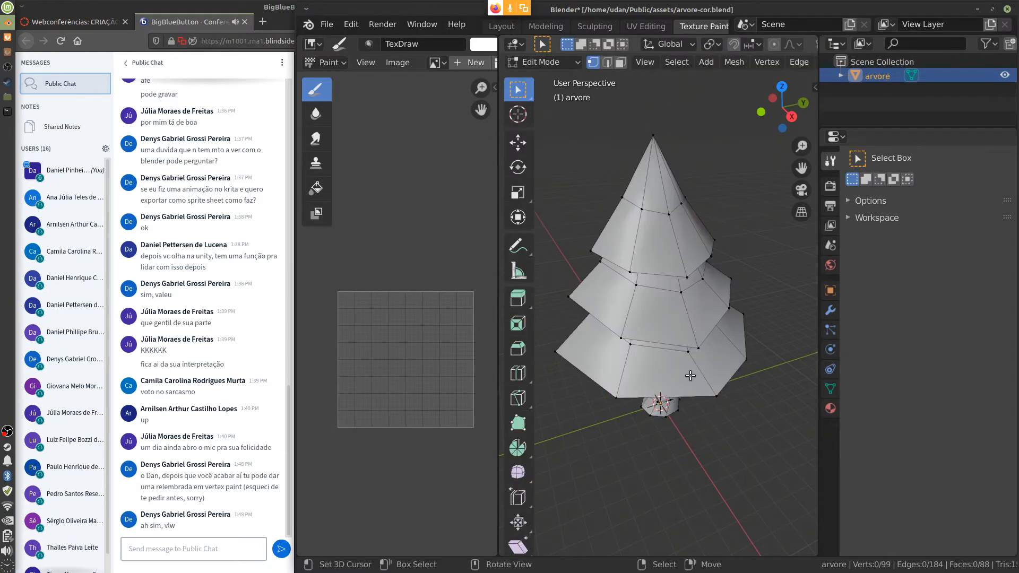
{"action": "key", "text": "a"}
{"action": "scroll", "coordinate": [409, 463], "scroll_direction": "up", "scroll_amount": 2}
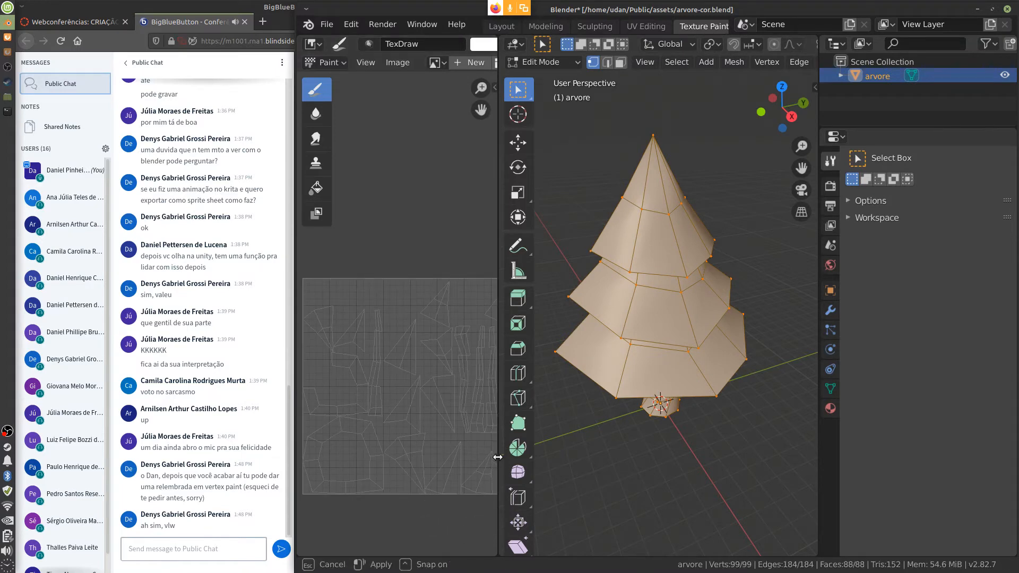
{"action": "left_click_drag", "start_coordinate": [495, 457], "coordinate": [623, 459]}
{"action": "scroll", "coordinate": [533, 465], "scroll_direction": "up", "scroll_amount": 2}
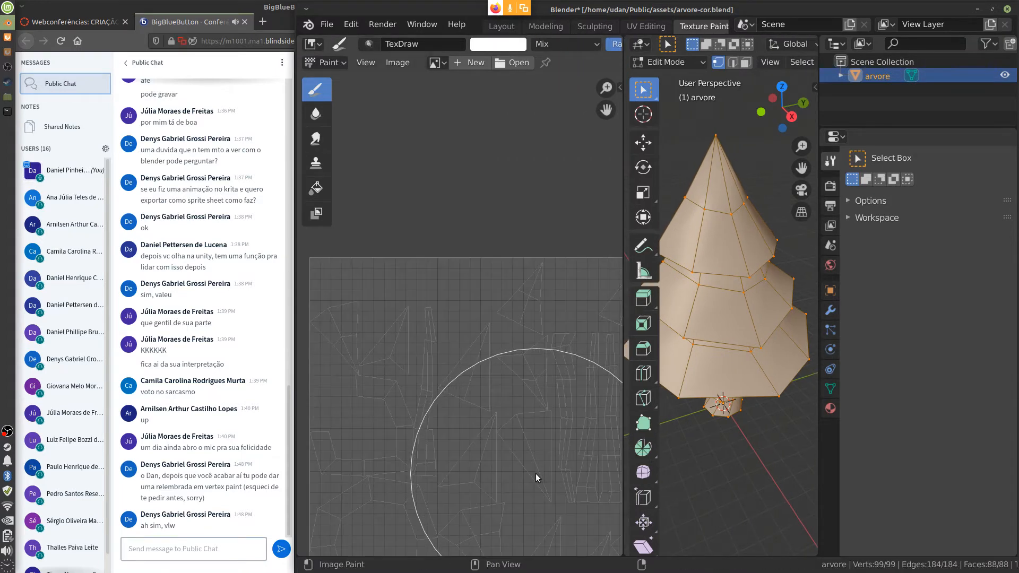
{"action": "mouse_move", "coordinate": [505, 371]}
{"action": "middle_mouse_down"}
{"action": "mouse_move", "coordinate": [487, 329]}
{"action": "mouse_move", "coordinate": [514, 436]}
{"action": "mouse_move", "coordinate": [528, 431]}
{"action": "mouse_move", "coordinate": [530, 441]}
{"action": "middle_mouse_up"}
{"action": "scroll", "coordinate": [529, 440], "scroll_direction": "down", "scroll_amount": 1}
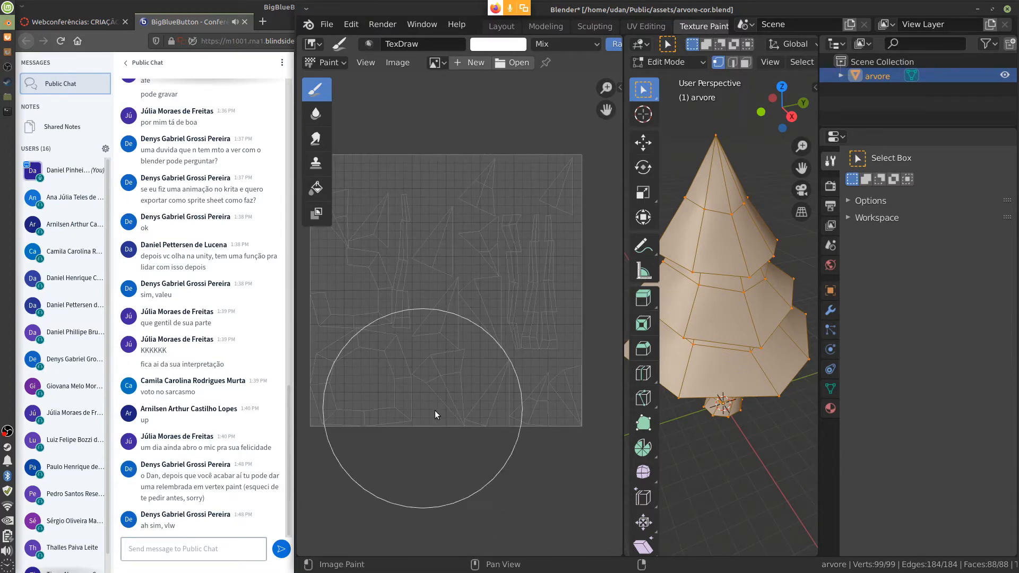
Step: Open the UV Editing workspace, select all UVs and examine the tree's islands alongside the whole model
{"action": "left_click", "coordinate": [651, 27]}
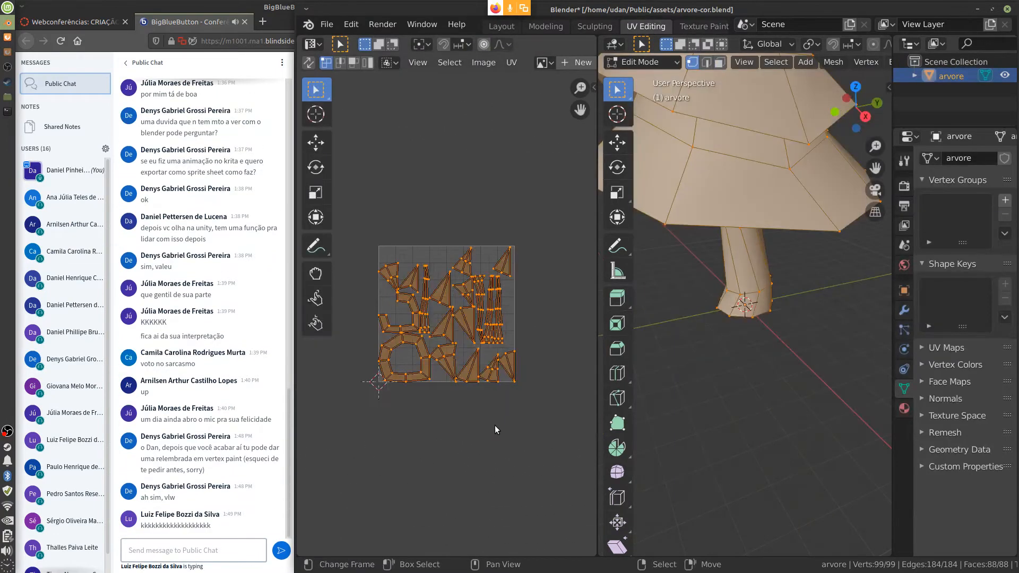
{"action": "key", "text": "a"}
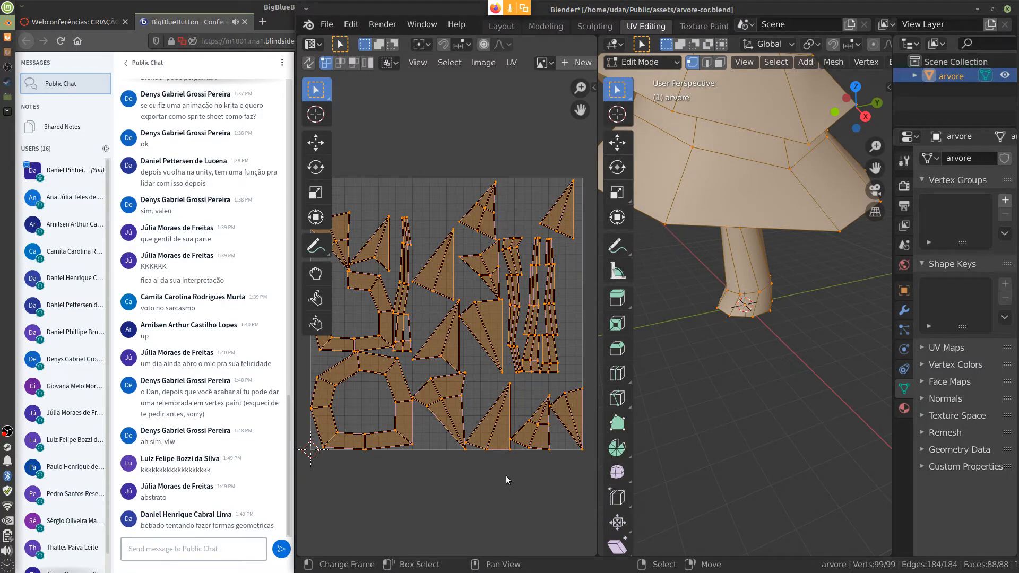
{"action": "scroll", "coordinate": [763, 367], "scroll_direction": "down", "scroll_amount": 4}
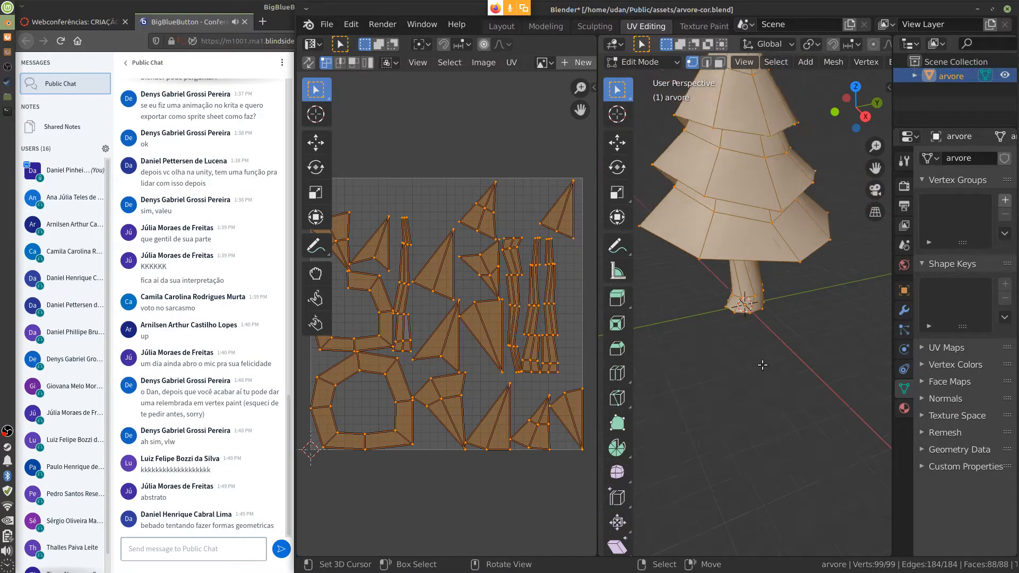
{"action": "scroll", "coordinate": [733, 327], "scroll_direction": "up", "scroll_amount": 3}
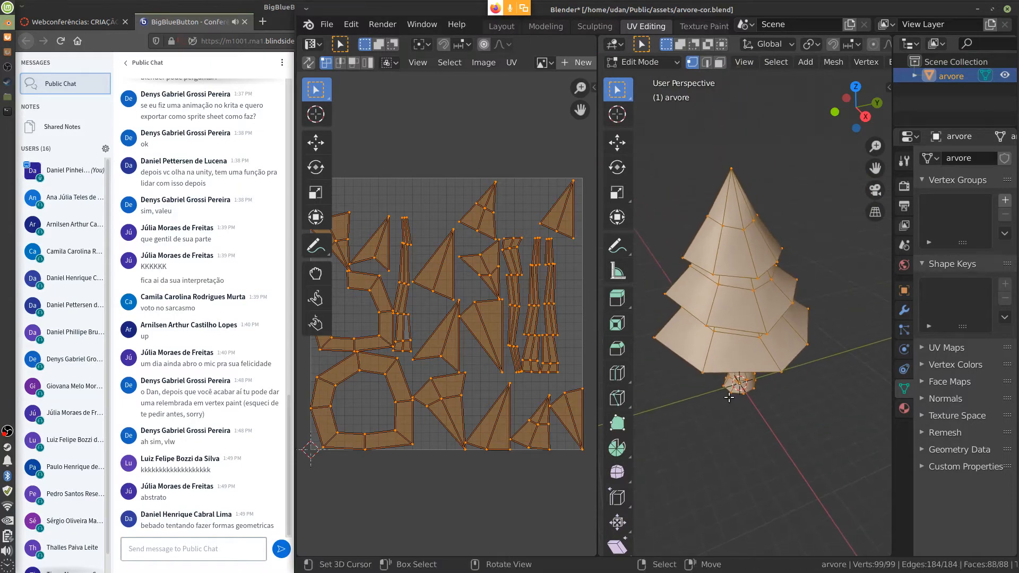
Step: Switch the tree to Texture Paint mode, widen the properties area and try to add a Base Color texture slot
{"action": "left_click", "coordinate": [671, 63]}
{"action": "left_click", "coordinate": [649, 155]}
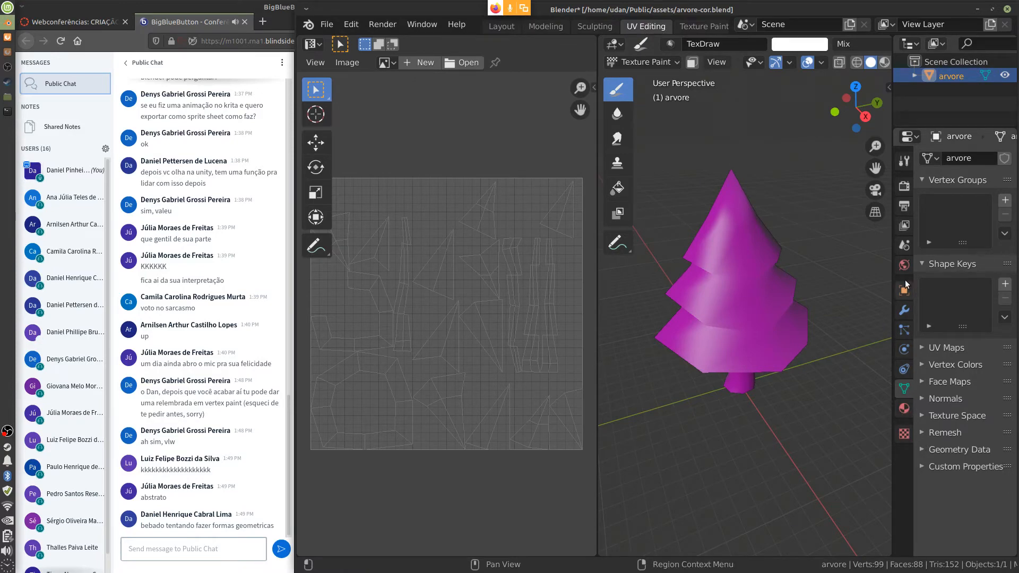
{"action": "left_click", "coordinate": [903, 161]}
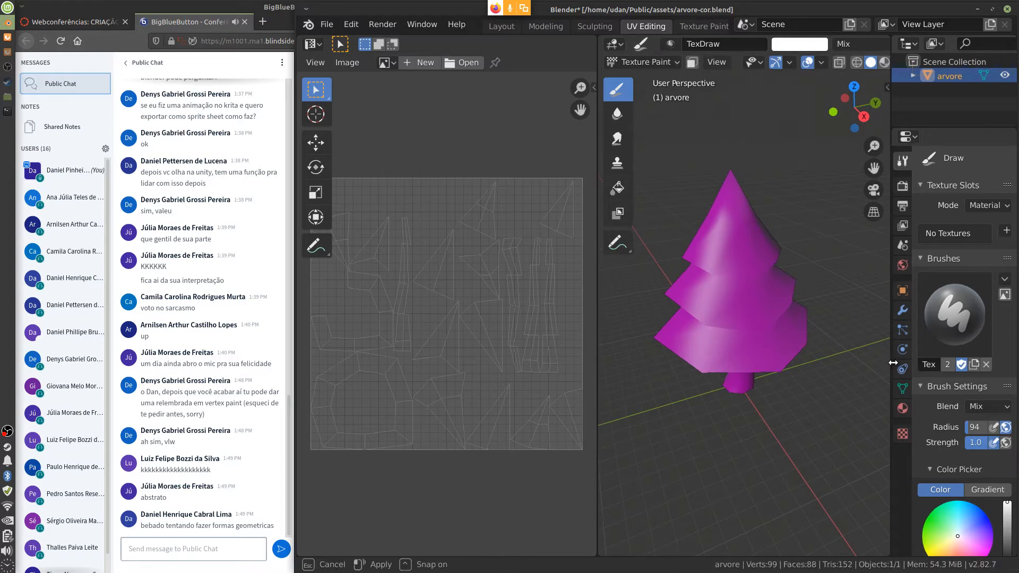
{"action": "left_click_drag", "start_coordinate": [893, 364], "coordinate": [845, 363]}
{"action": "left_click", "coordinate": [1006, 230]}
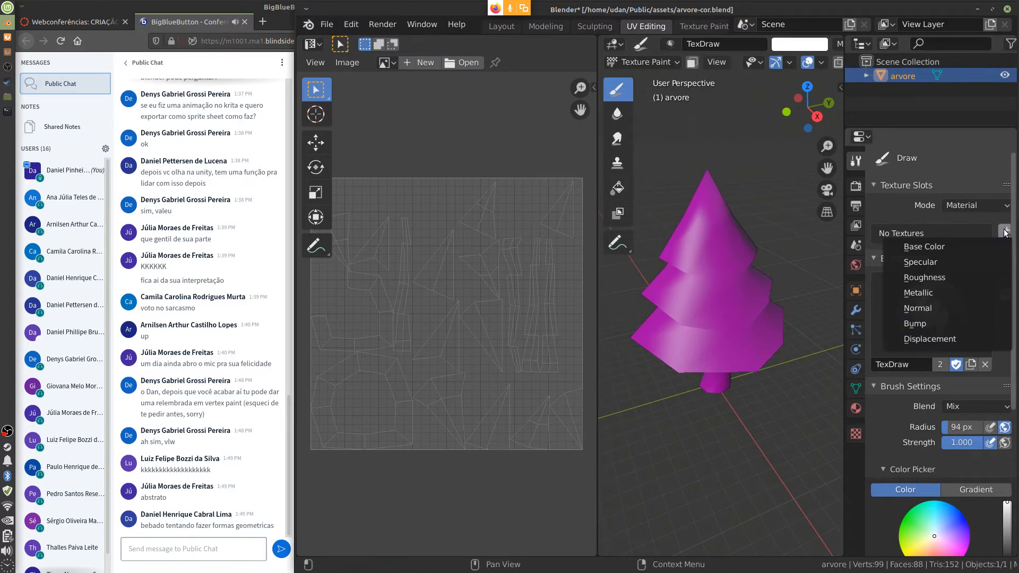
{"action": "left_click", "coordinate": [944, 247]}
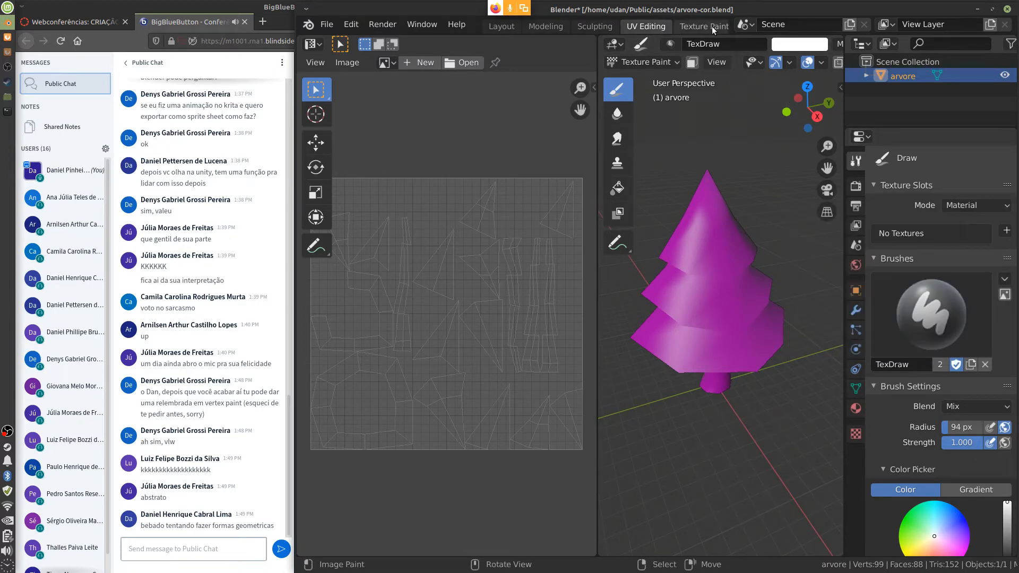
Step: Open the Shading workspace and examine the tree's material settings
{"action": "scroll", "coordinate": [705, 24], "scroll_direction": "down", "scroll_amount": 3}
{"action": "left_click", "coordinate": [689, 26]}
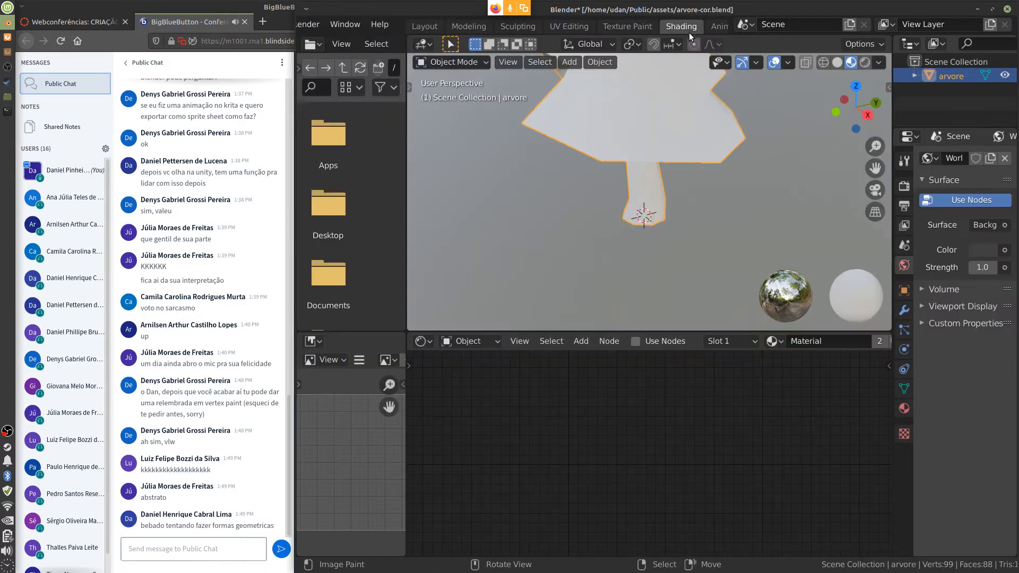
{"action": "left_click", "coordinate": [905, 408]}
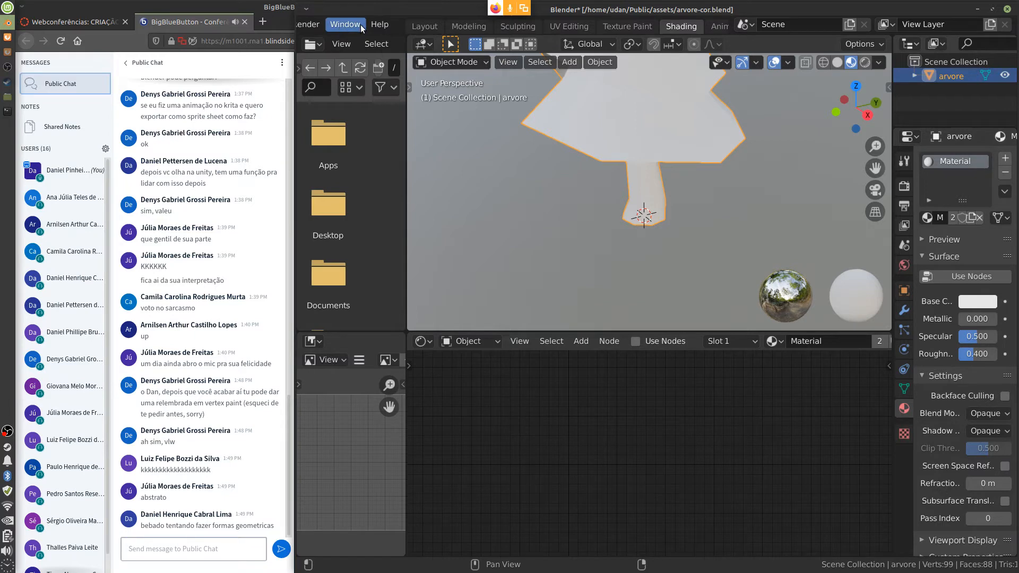
Step: Reopen the recent file arvore-cor.blend
{"action": "middle_click_drag", "start_coordinate": [359, 24], "coordinate": [428, 25]}
{"action": "left_click", "coordinate": [327, 25]}
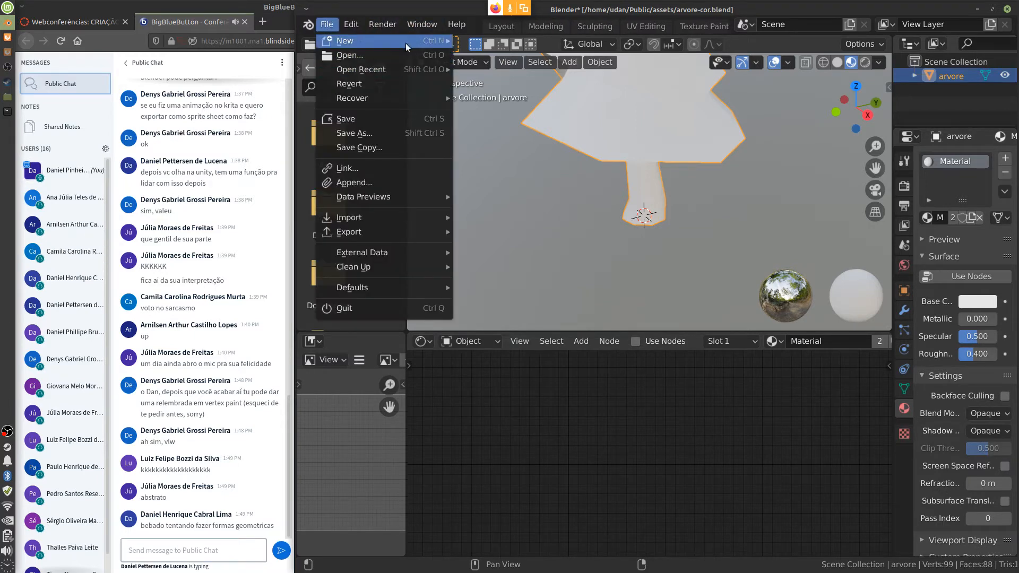
{"action": "mouse_move", "coordinate": [406, 43]}
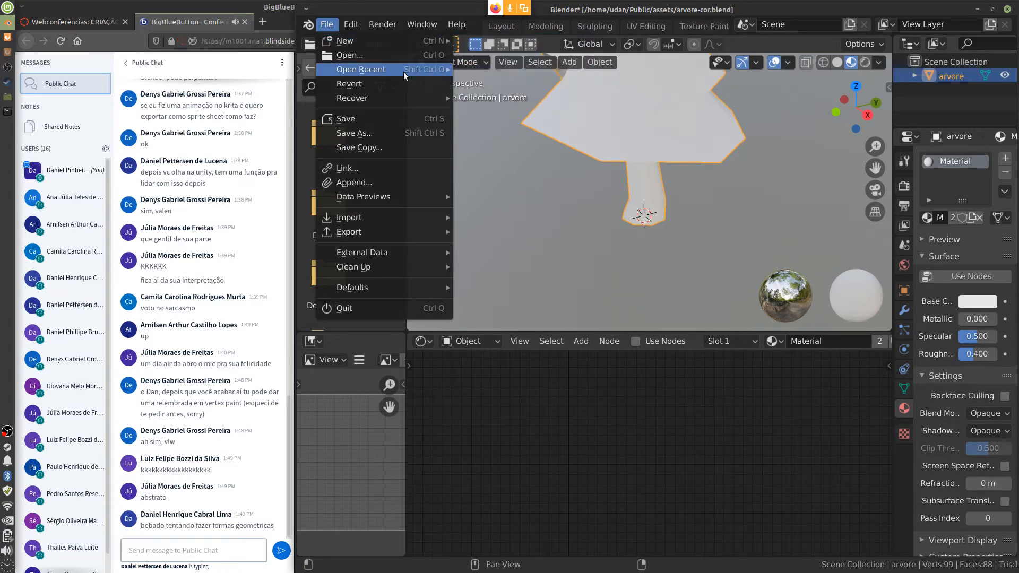
{"action": "mouse_move", "coordinate": [422, 69]}
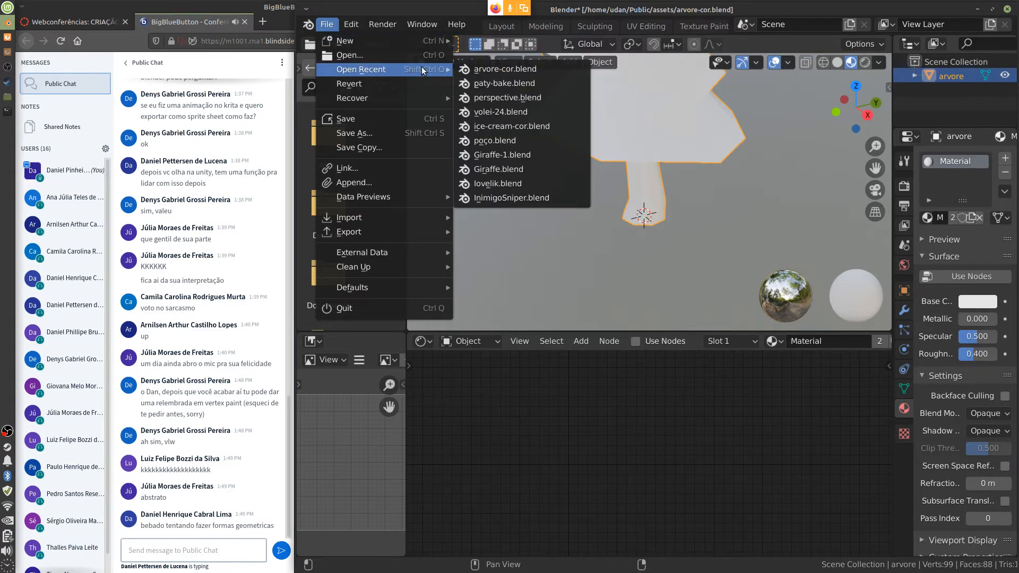
{"action": "left_click", "coordinate": [537, 70]}
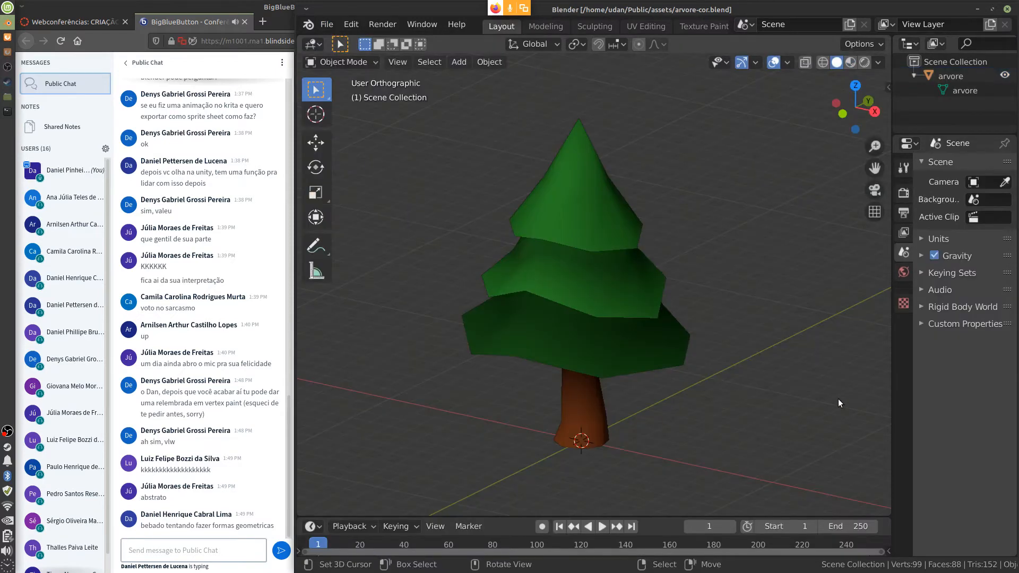
Step: Select the tree, display its material settings, and enlarge the material slot list and the properties area
{"action": "left_click", "coordinate": [638, 345]}
{"action": "left_click", "coordinate": [903, 417]}
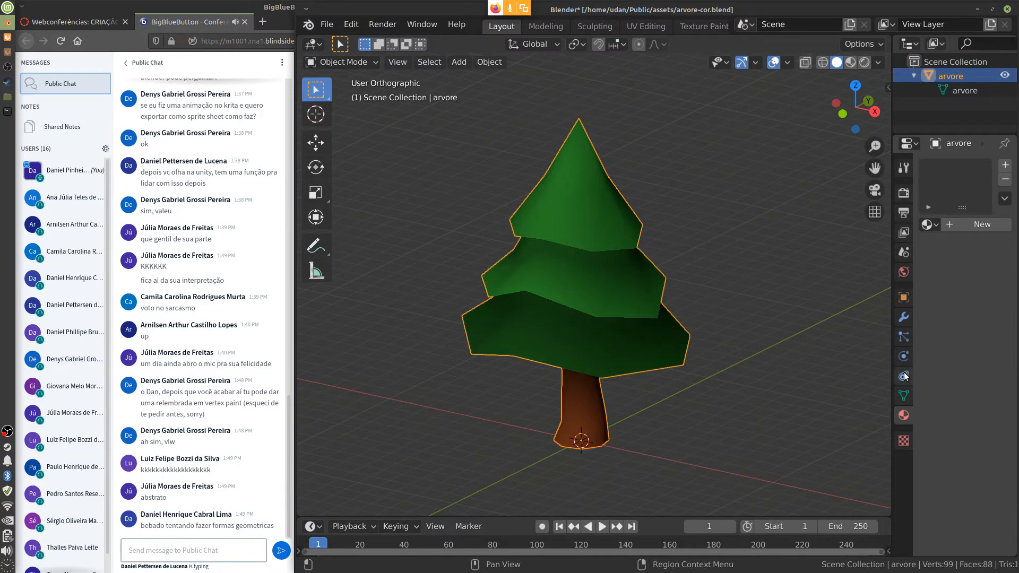
{"action": "left_click_drag", "start_coordinate": [962, 207], "coordinate": [961, 236]}
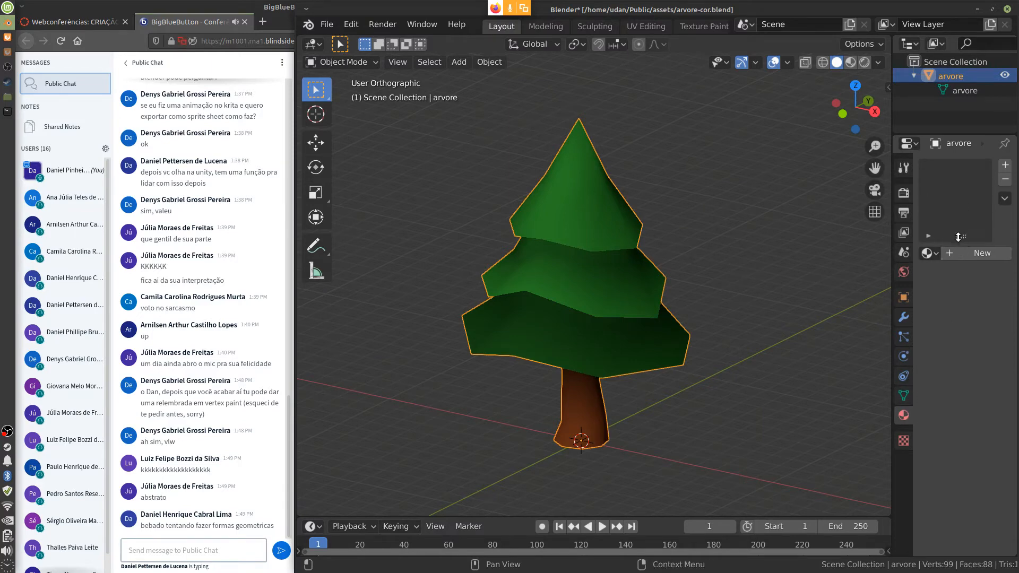
{"action": "left_click_drag", "start_coordinate": [890, 272], "coordinate": [812, 272]}
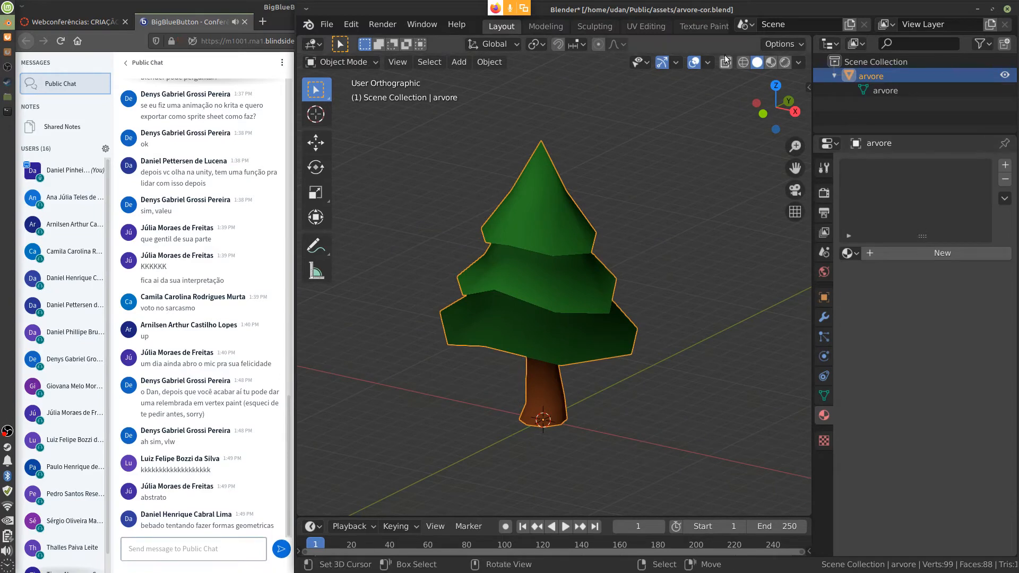
Step: Open the Shading workspace and display the tree's material slots in an enlarged list
{"action": "scroll", "coordinate": [714, 29], "scroll_direction": "down", "scroll_amount": 6}
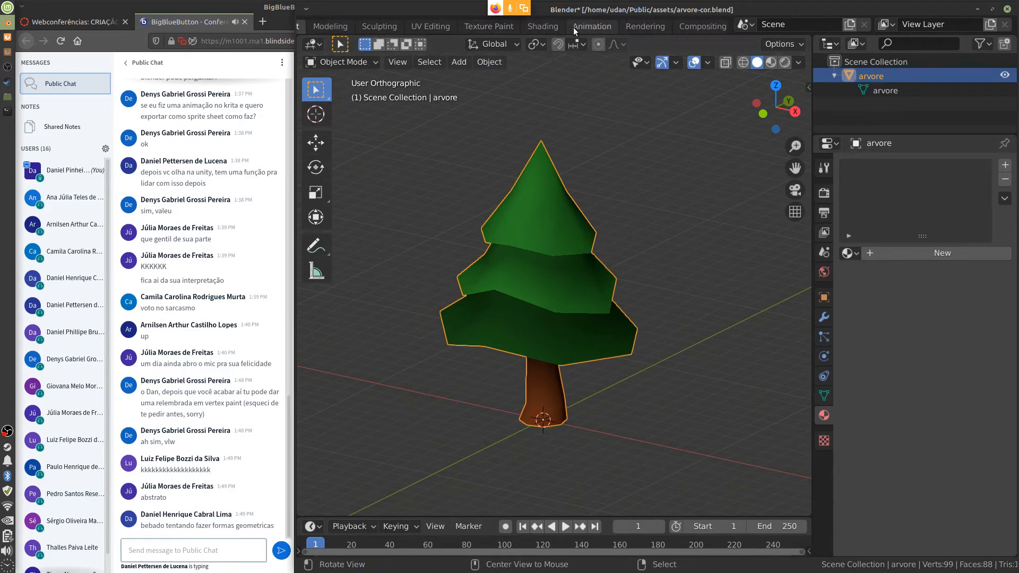
{"action": "left_click", "coordinate": [542, 26]}
{"action": "middle_click_drag", "start_coordinate": [663, 126], "coordinate": [651, 237], "text": "shift"}
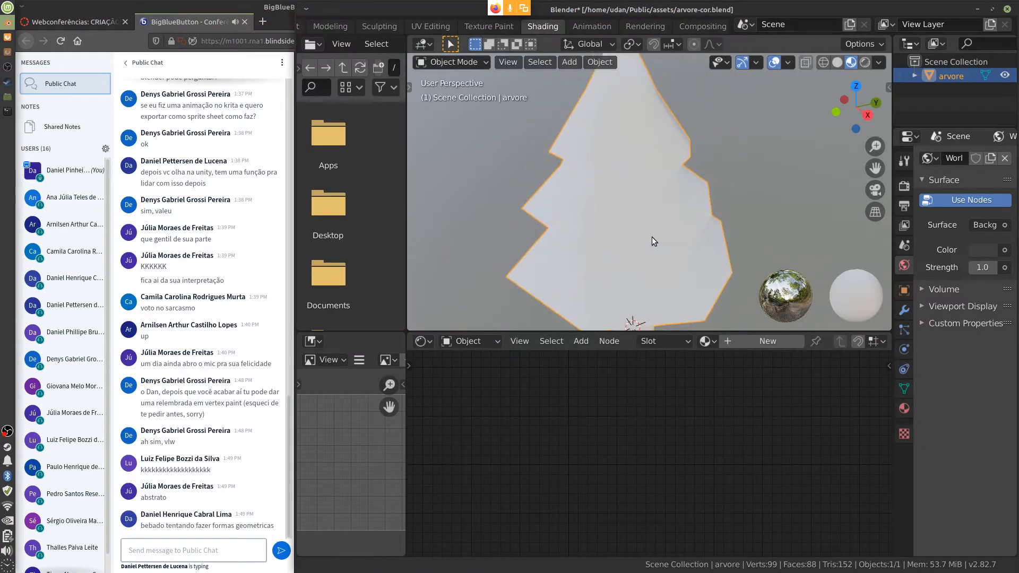
{"action": "middle_click_drag", "start_coordinate": [690, 281], "coordinate": [686, 187]}
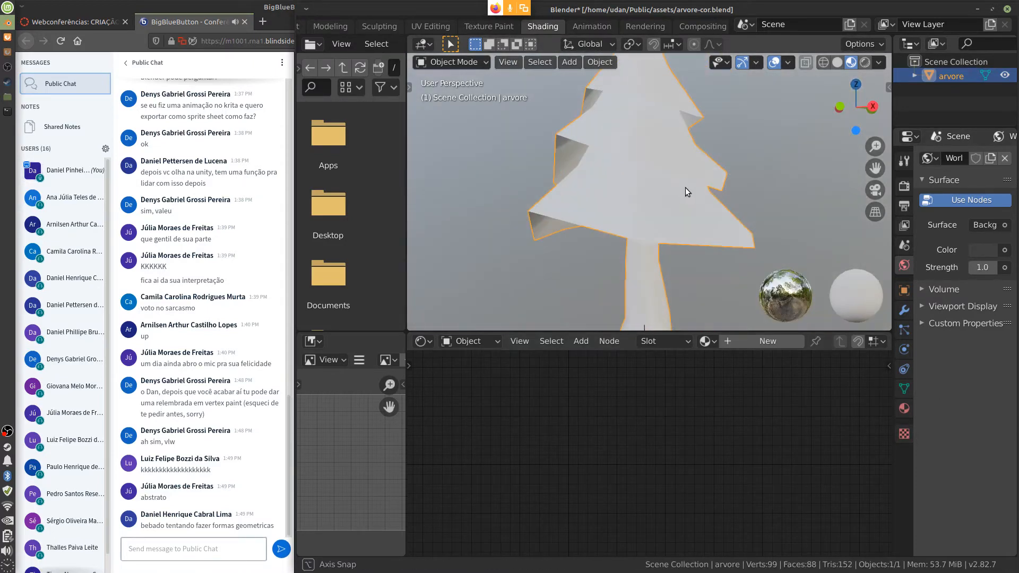
{"action": "left_click", "coordinate": [904, 408]}
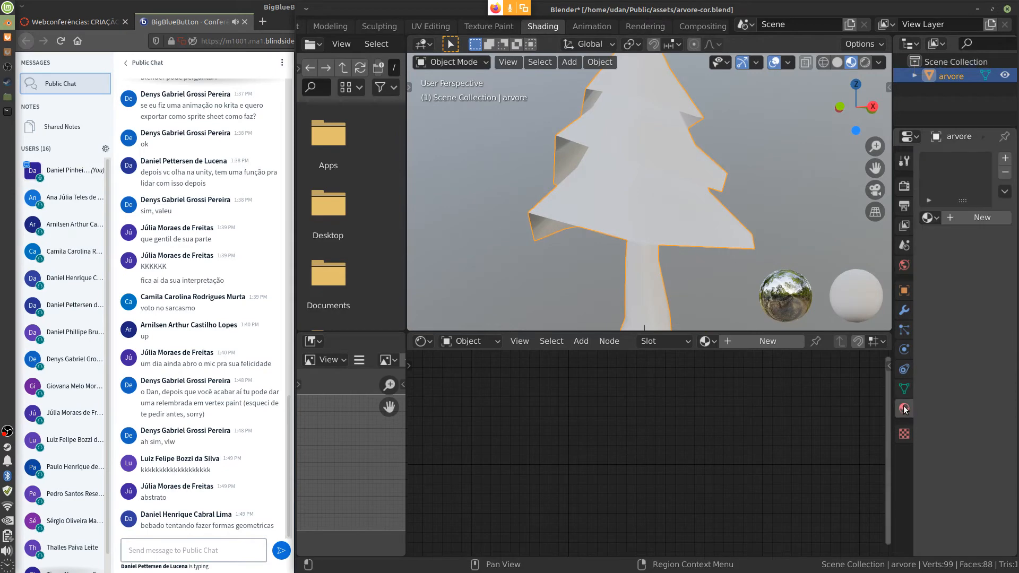
{"action": "left_click_drag", "start_coordinate": [964, 202], "coordinate": [963, 231]}
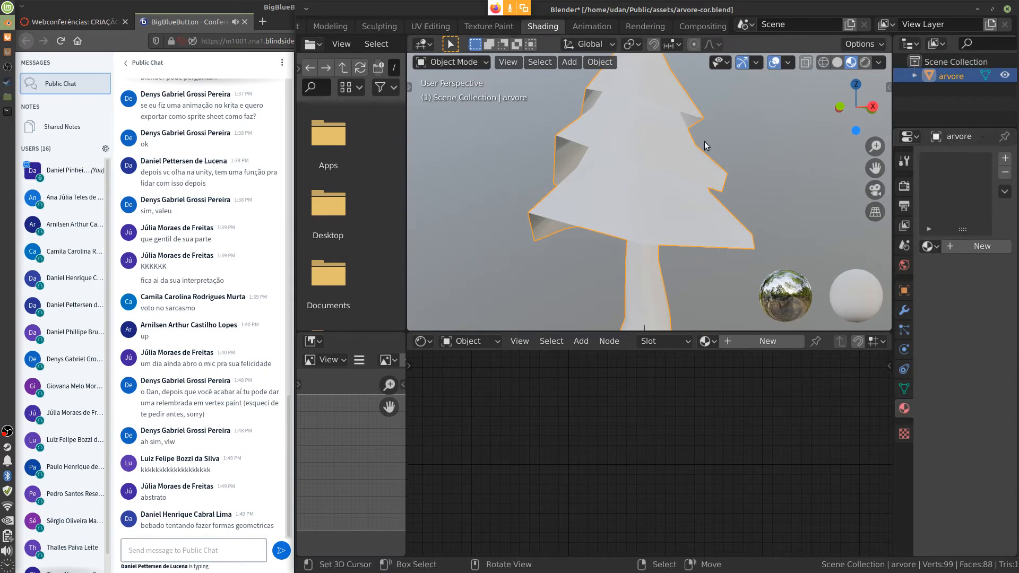
Step: Switch the tree to Texture Paint mode and use the Material mode for the brush's texture slots
{"action": "left_click", "coordinate": [457, 62]}
{"action": "left_click", "coordinate": [478, 156]}
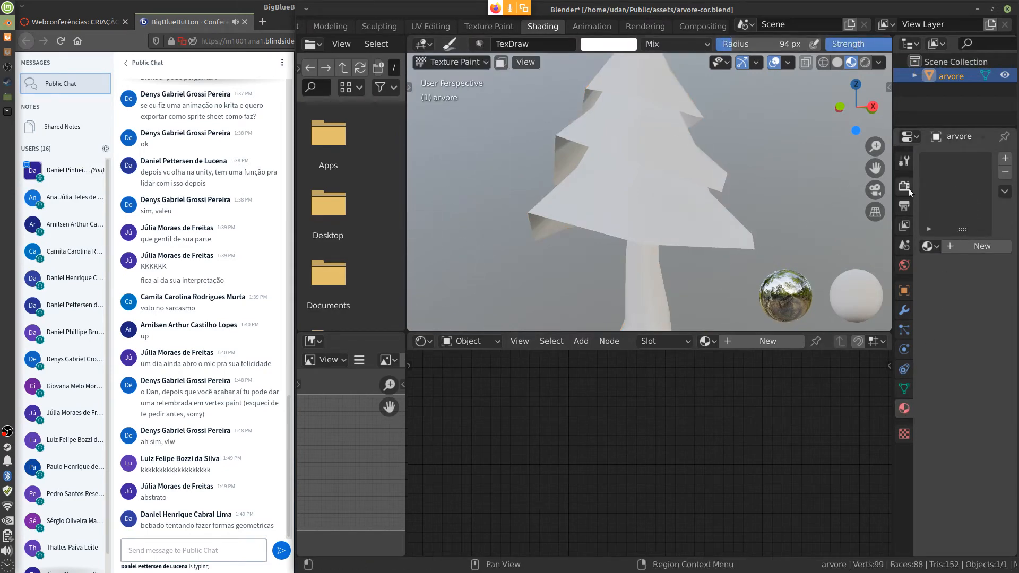
{"action": "left_click", "coordinate": [904, 161]}
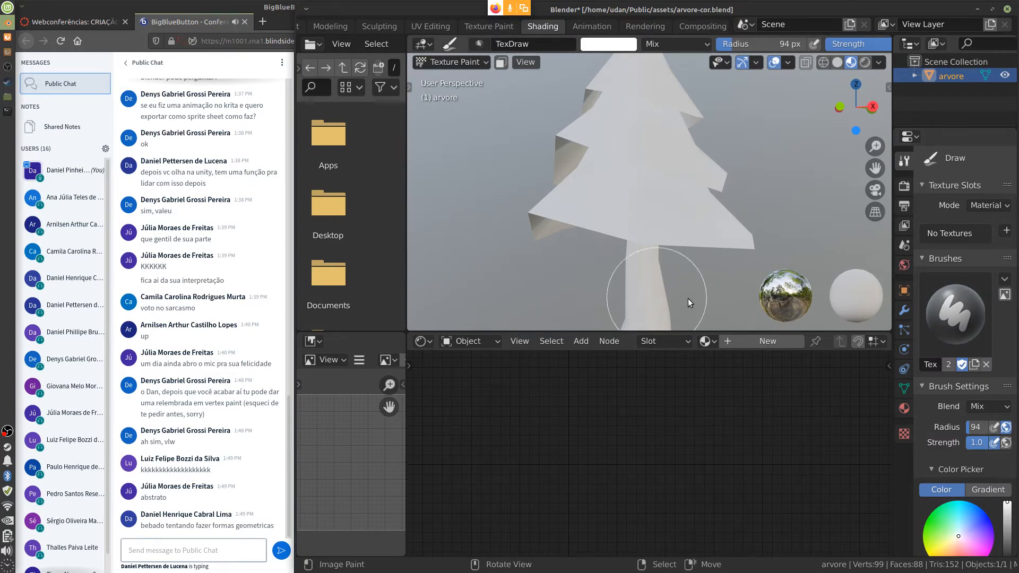
{"action": "left_click", "coordinate": [987, 206]}
{"action": "left_click", "coordinate": [983, 221]}
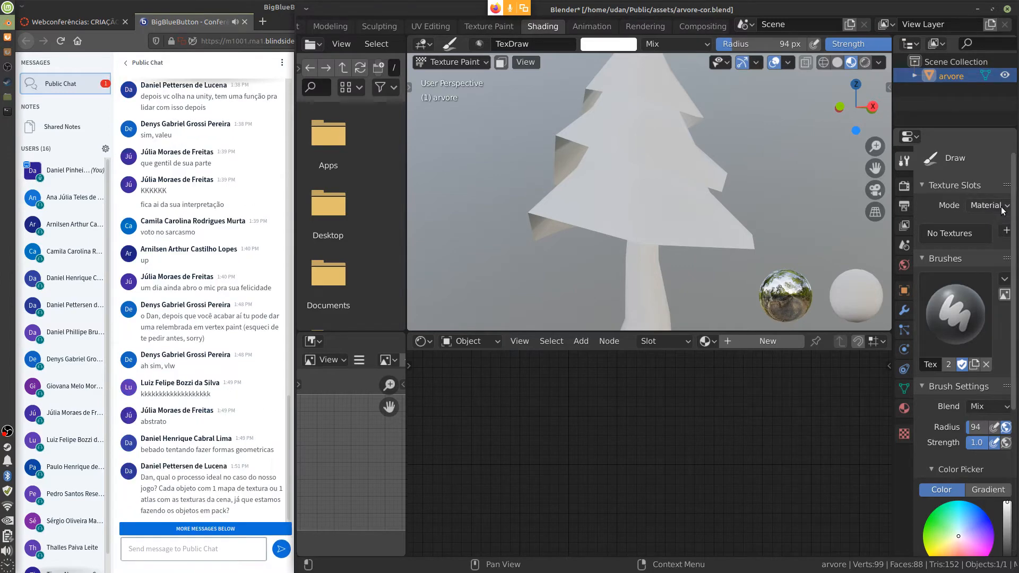
{"action": "left_click", "coordinate": [986, 205]}
{"action": "left_click", "coordinate": [979, 219]}
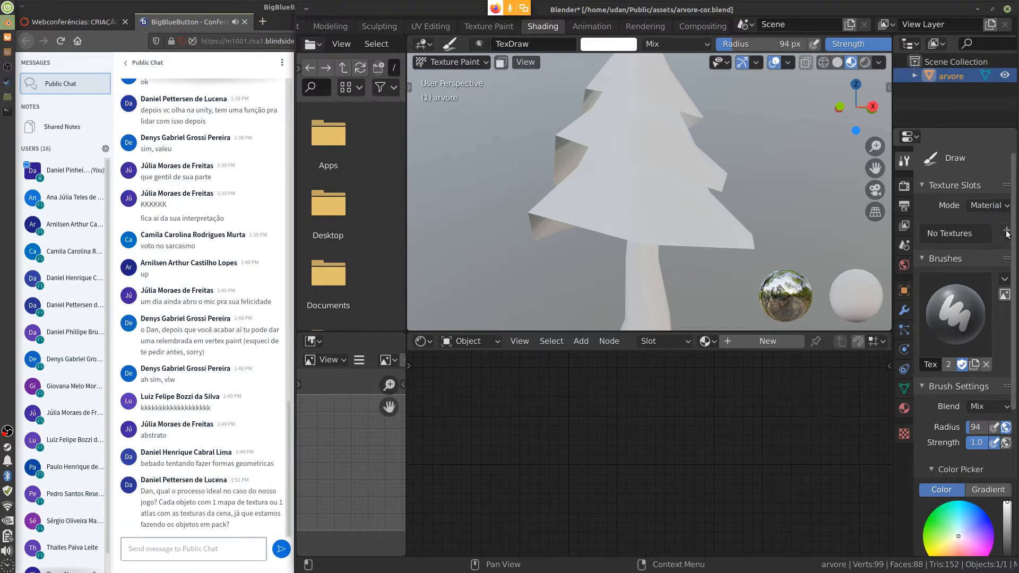
Step: Add a blank black 1024 × 1024 px Base Color texture slot with alpha, named Material Base Color, to the tree
{"action": "left_click", "coordinate": [1006, 231]}
{"action": "left_click", "coordinate": [975, 243]}
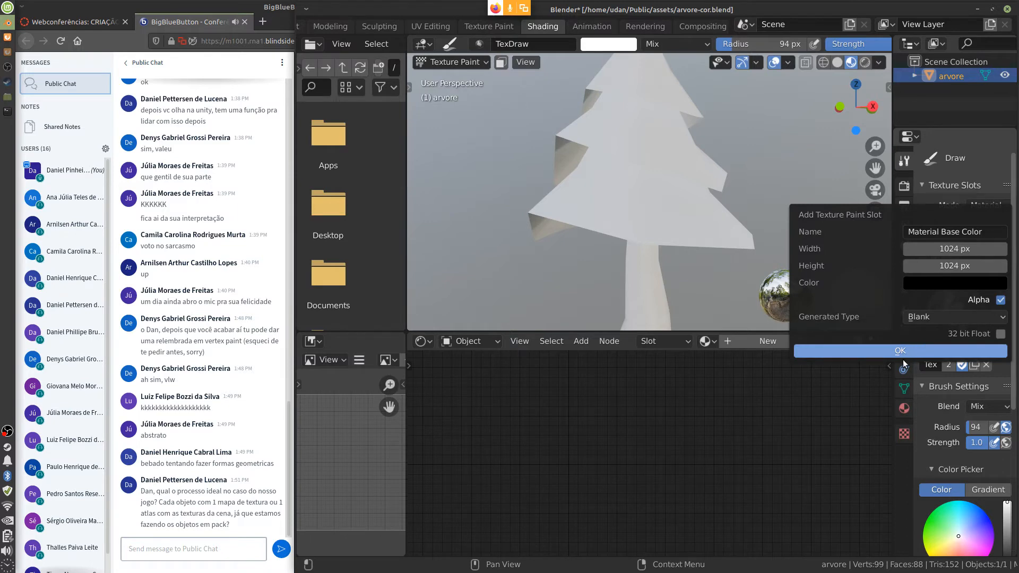
{"action": "left_click", "coordinate": [905, 353]}
{"action": "middle_click_drag", "start_coordinate": [753, 435], "coordinate": [816, 484]}
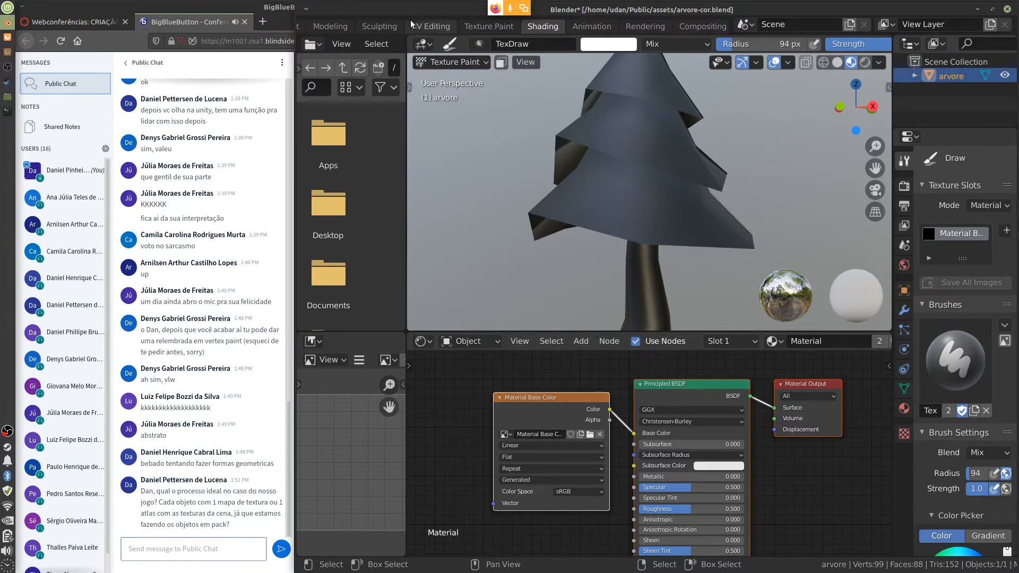
{"action": "scroll", "coordinate": [405, 20], "scroll_direction": "up", "scroll_amount": 5}
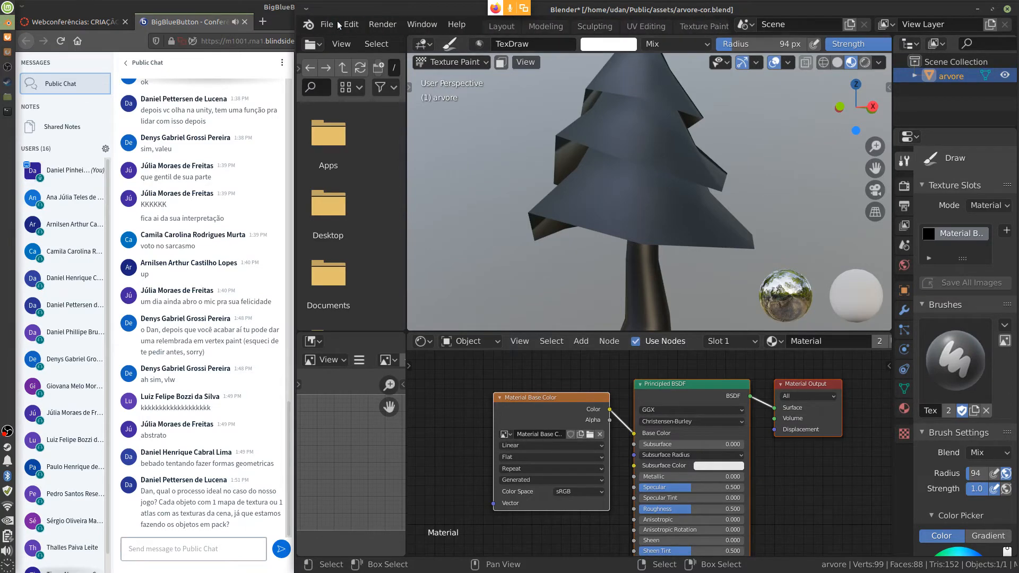
Step: Reopen the recent file arvore-cor.blend
{"action": "left_click", "coordinate": [338, 24]}
{"action": "mouse_move", "coordinate": [403, 69]}
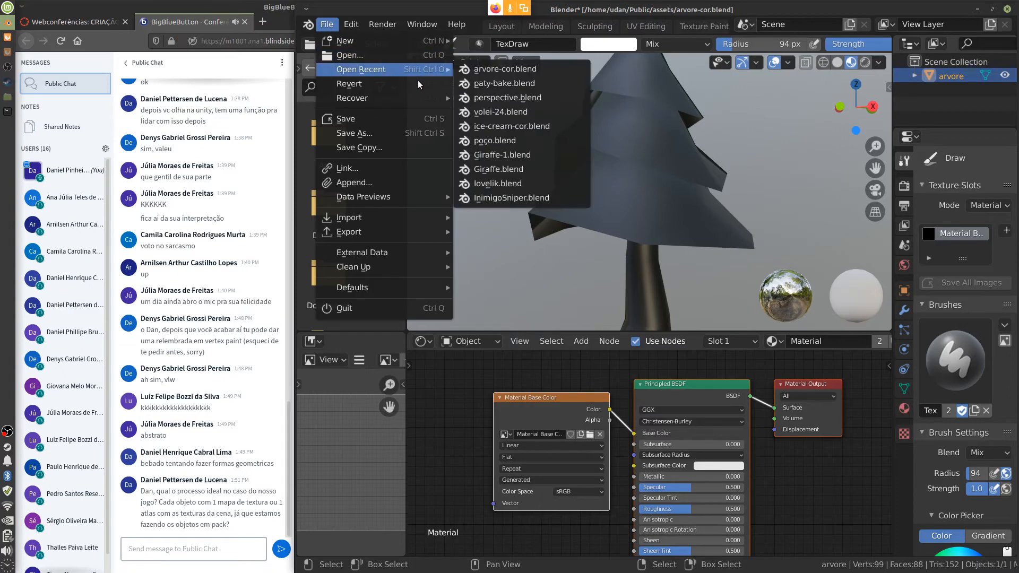
{"action": "left_click", "coordinate": [544, 70]}
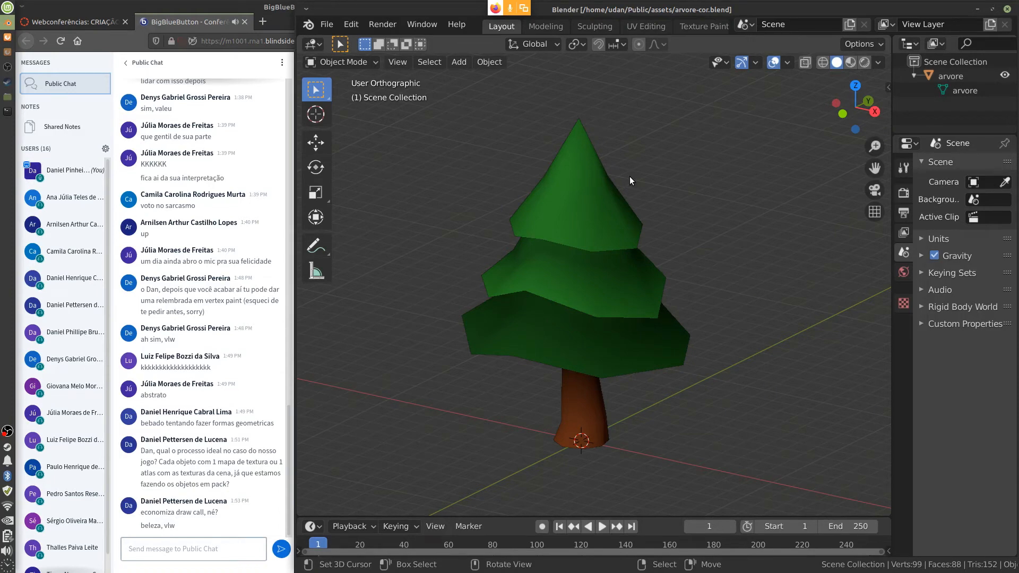
{"action": "left_click", "coordinate": [326, 24]}
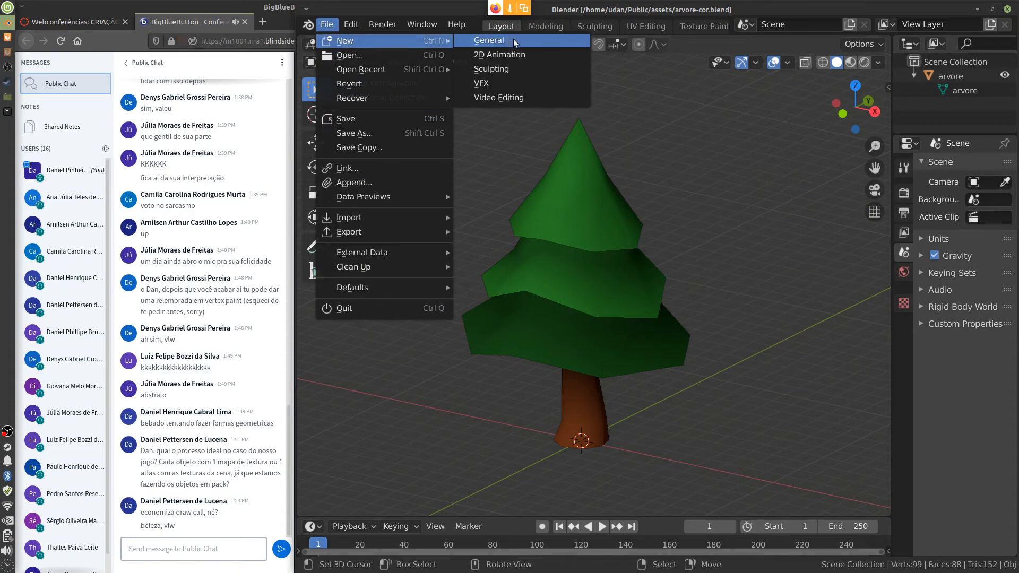
Step: Select the tree, enter Edit Mode, and mark the vertical edge line along the side of the trunk as a seam
{"action": "left_click", "coordinate": [651, 329]}
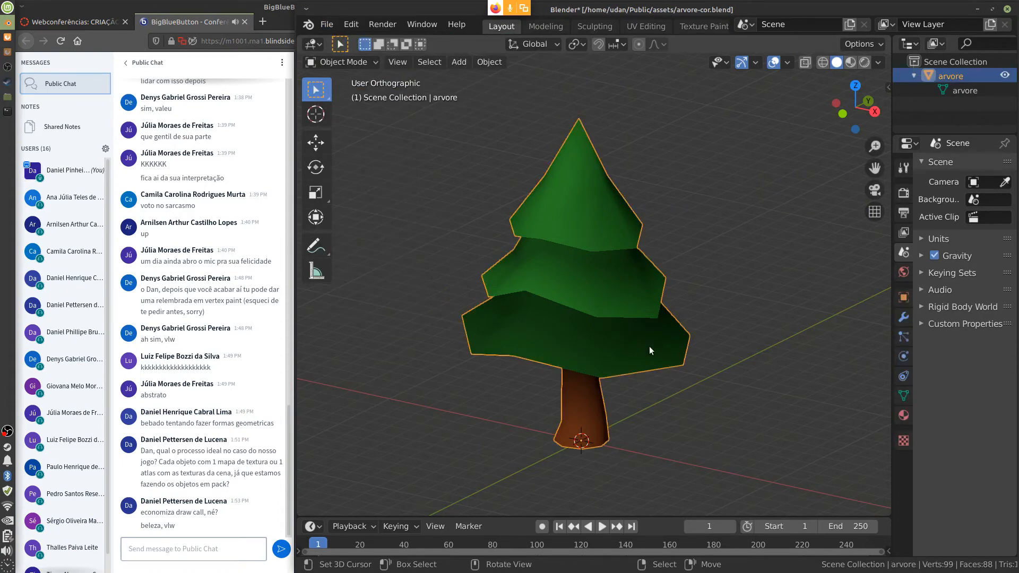
{"action": "middle_click_drag", "start_coordinate": [658, 343], "coordinate": [663, 298]}
{"action": "key", "text": "Tab"}
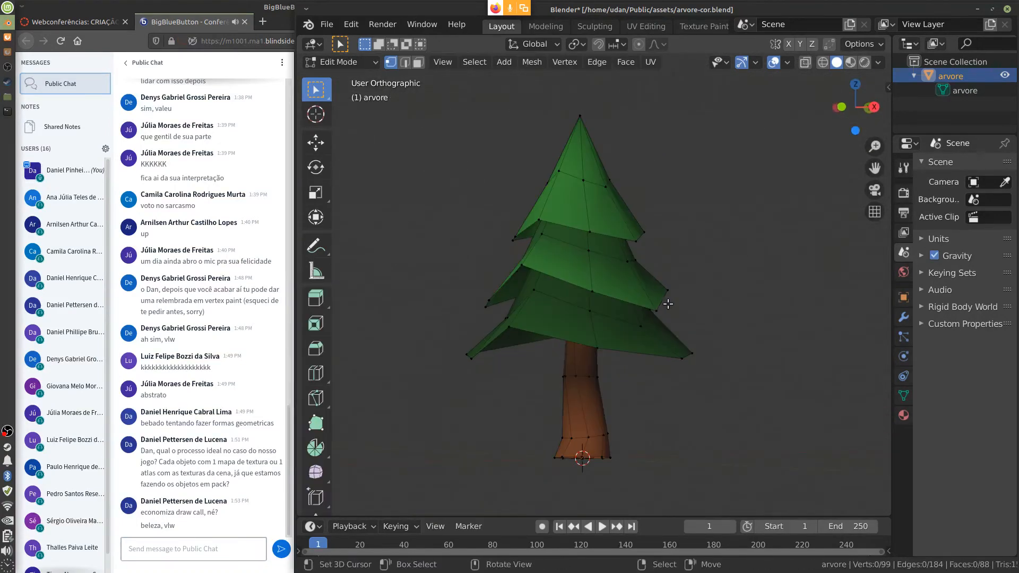
{"action": "middle_click_drag", "start_coordinate": [678, 353], "coordinate": [638, 398]}
{"action": "left_click", "coordinate": [564, 393], "text": "alt"}
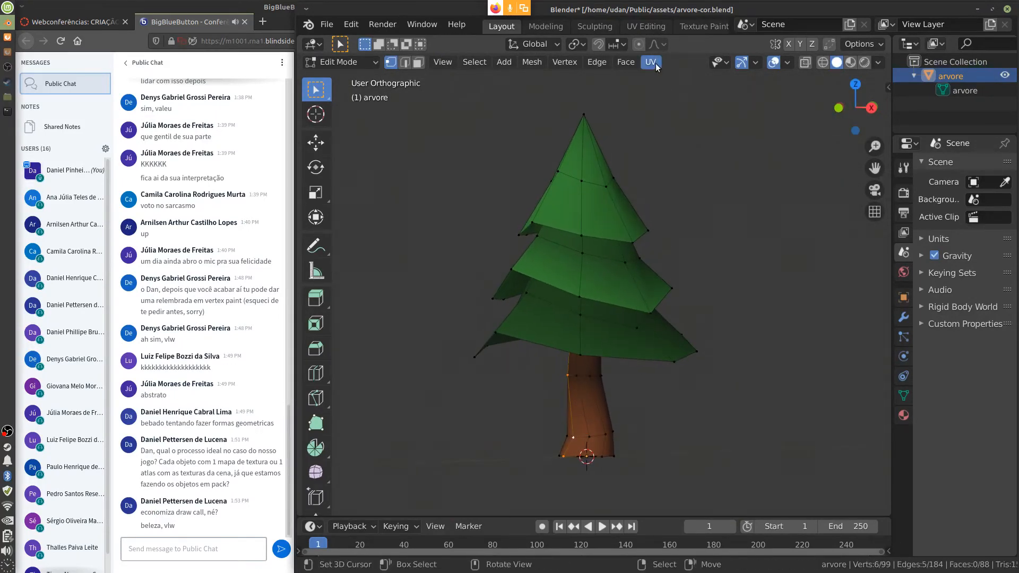
{"action": "left_click", "coordinate": [650, 61]}
{"action": "left_click", "coordinate": [727, 248]}
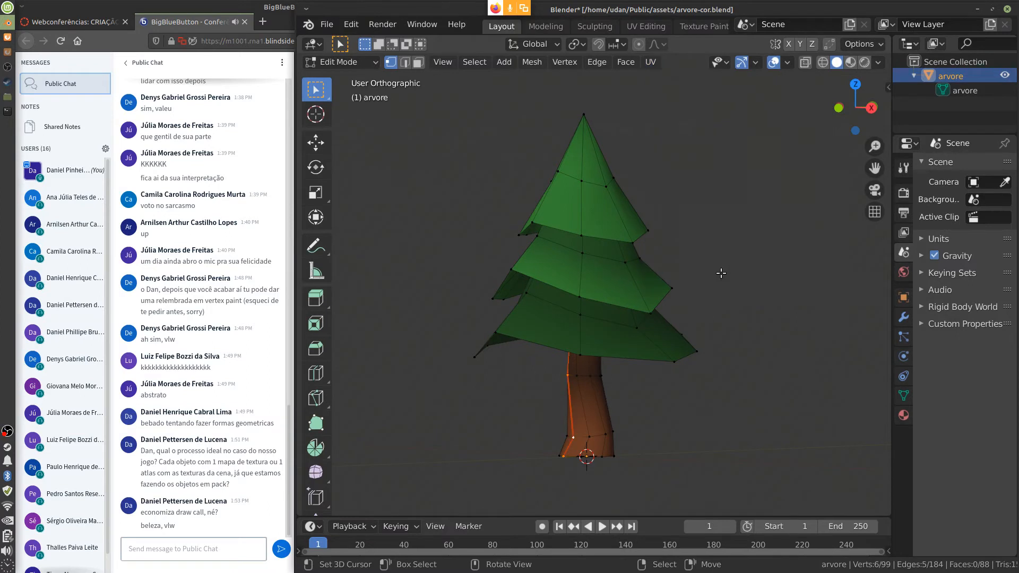
Step: Select one vertical edge line on each of the three foliage tiers and mark them as seams
{"action": "left_click", "coordinate": [512, 317], "text": "alt"}
{"action": "left_click", "coordinate": [528, 256], "text": "alt+shift"}
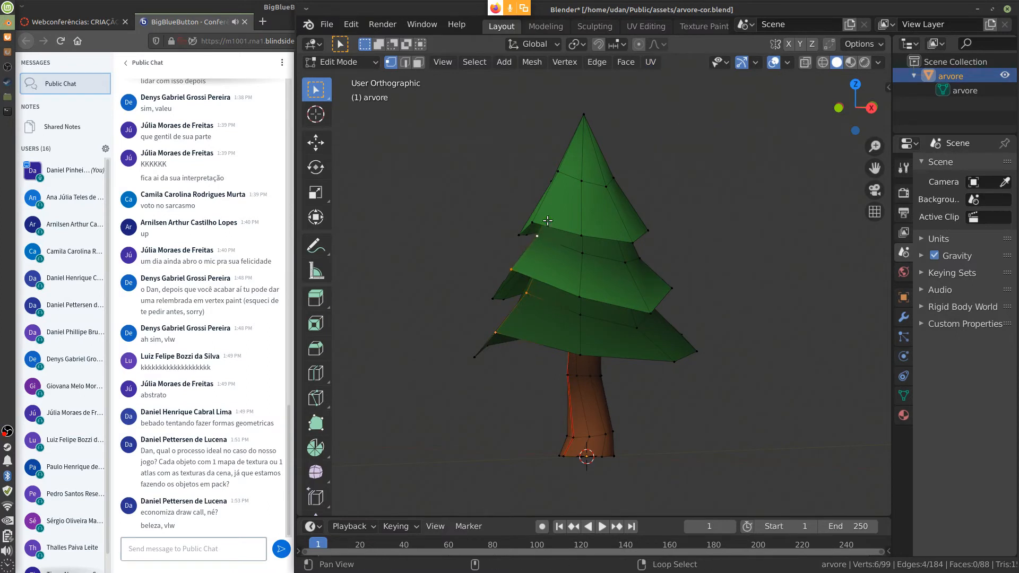
{"action": "left_click", "coordinate": [542, 195], "text": "alt+shift"}
{"action": "middle_click_drag", "start_coordinate": [716, 227], "coordinate": [699, 243]}
{"action": "left_click", "coordinate": [651, 62]}
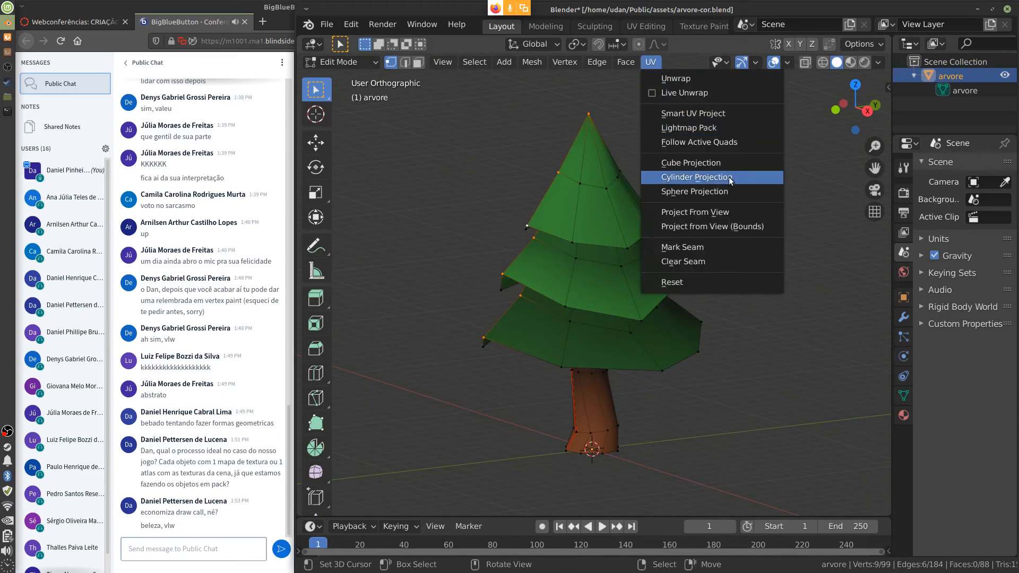
{"action": "left_click", "coordinate": [726, 246]}
Step: Open the UV Editing workspace, select the entire tree mesh, and unwrap it
{"action": "middle_click_drag", "start_coordinate": [728, 337], "coordinate": [685, 321]}
{"action": "middle_click_drag", "start_coordinate": [655, 247], "coordinate": [700, 234]}
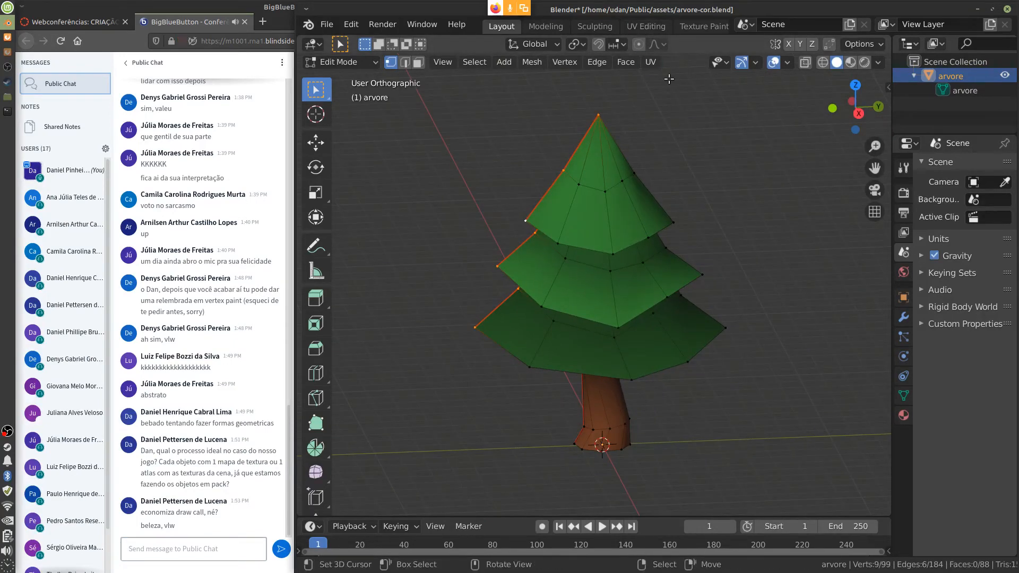
{"action": "left_click", "coordinate": [653, 25]}
{"action": "middle_click_drag", "start_coordinate": [765, 283], "coordinate": [789, 333]}
{"action": "scroll", "coordinate": [778, 269], "scroll_direction": "down", "scroll_amount": 3}
{"action": "key", "text": "a"}
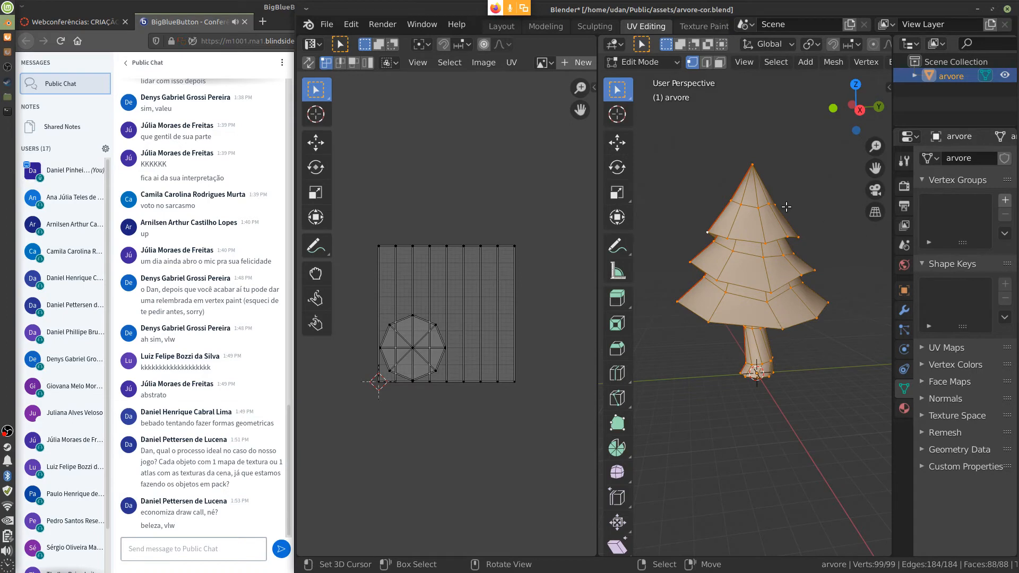
{"action": "scroll", "coordinate": [865, 62], "scroll_direction": "down", "scroll_amount": 5}
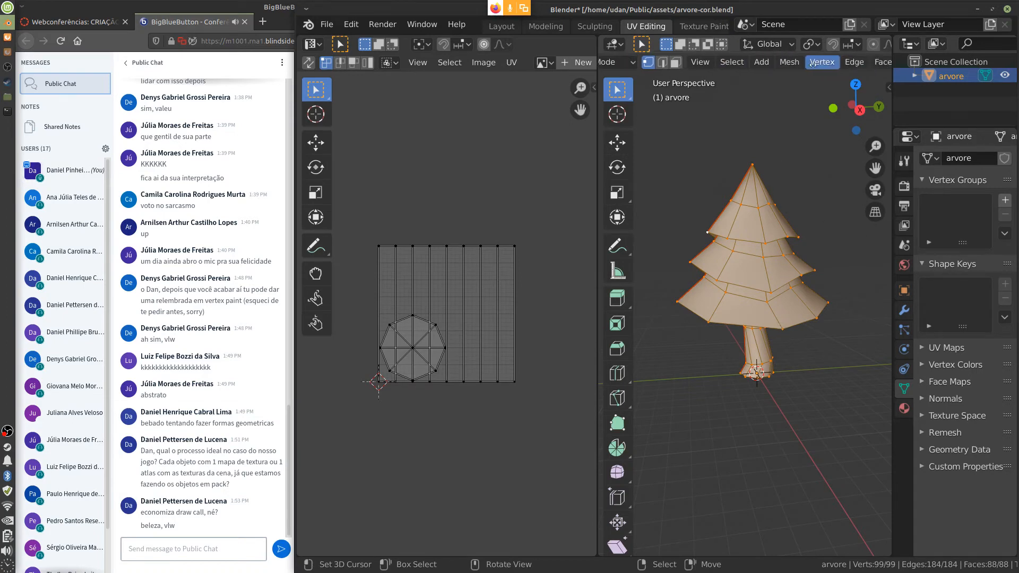
{"action": "left_click", "coordinate": [851, 62]}
{"action": "left_click", "coordinate": [877, 78]}
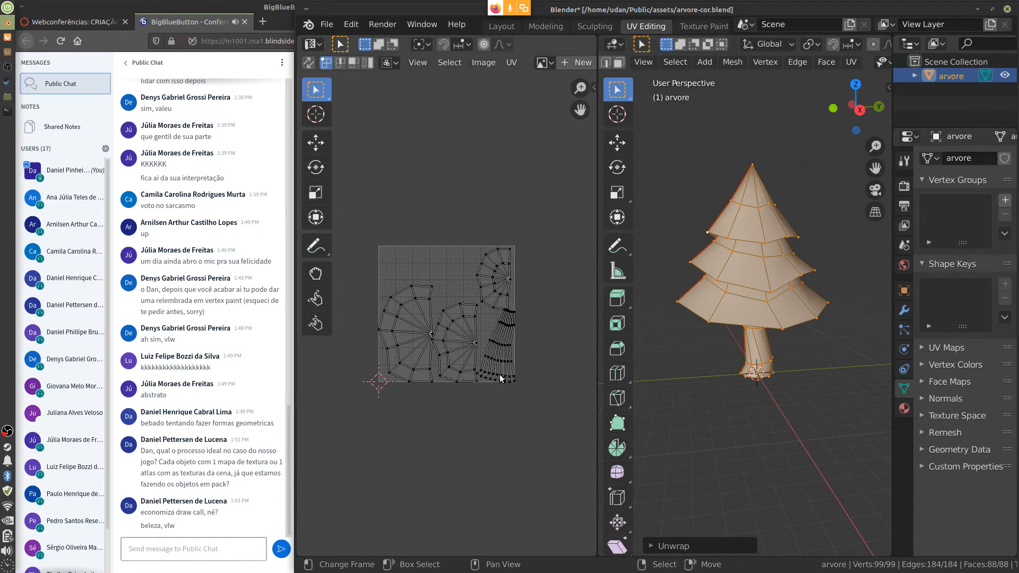
Step: Set the unwrap margin to 0.090
{"action": "left_click", "coordinate": [654, 546]}
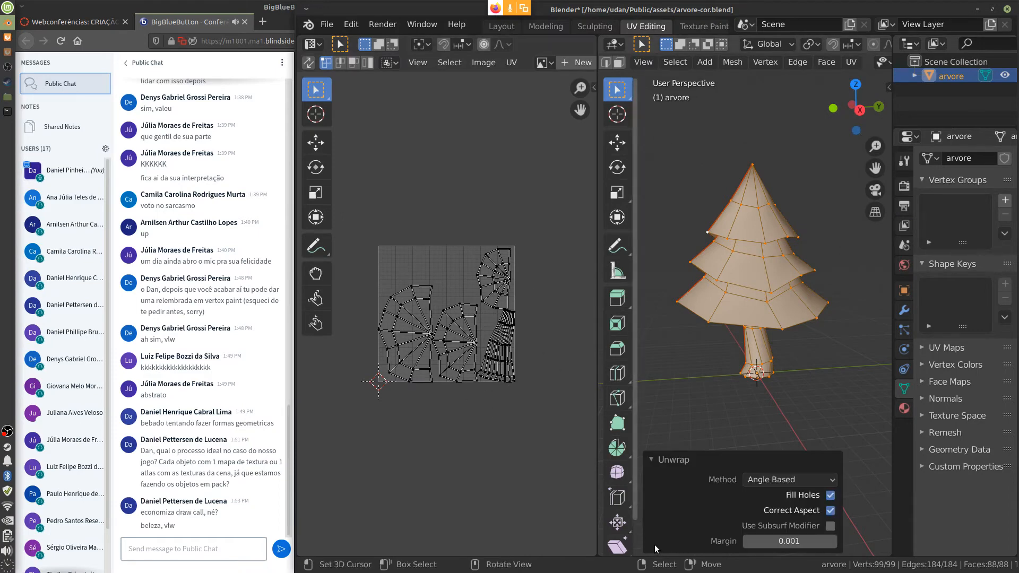
{"action": "left_click_drag", "start_coordinate": [786, 541], "coordinate": [804, 539]}
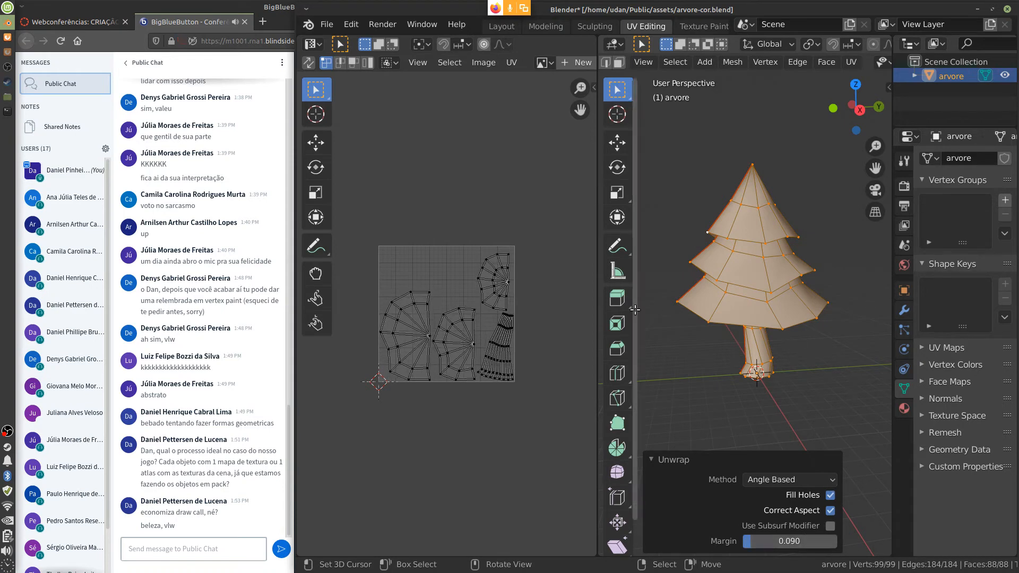
{"action": "left_click", "coordinate": [652, 461]}
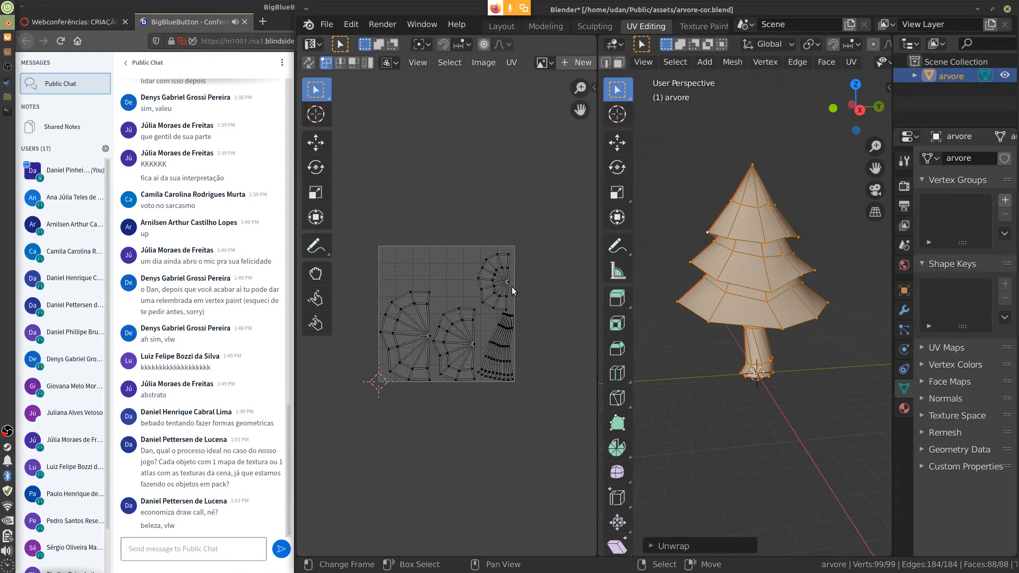
Step: Rotate the smallest foliage island a quarter turn, flat edge up, and place it in the UV square's upper-left corner
{"action": "scroll", "coordinate": [511, 287], "scroll_direction": "up", "scroll_amount": 2}
{"action": "key", "text": "l"}
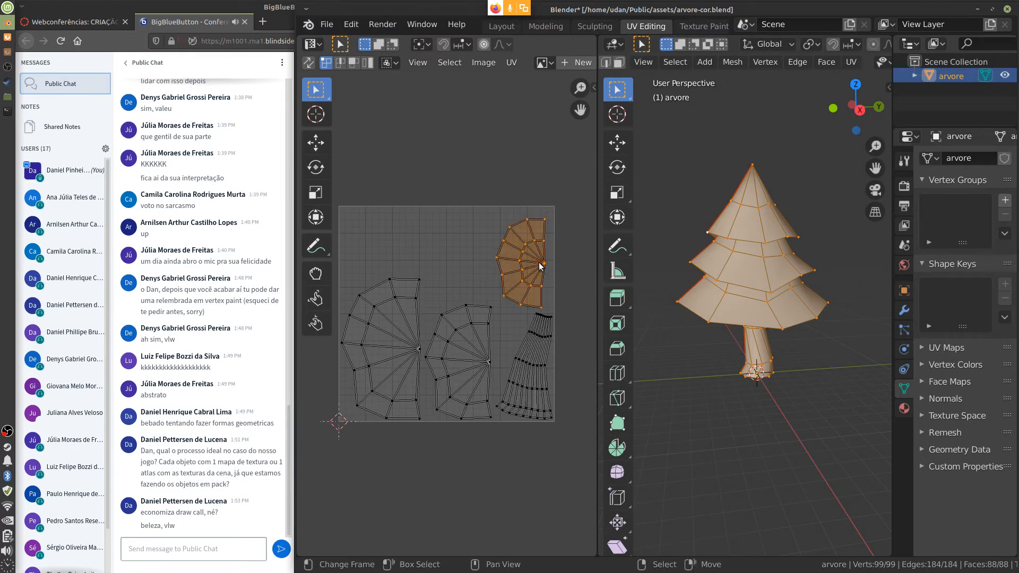
{"action": "key", "text": "g"}
{"action": "left_click", "coordinate": [423, 271]}
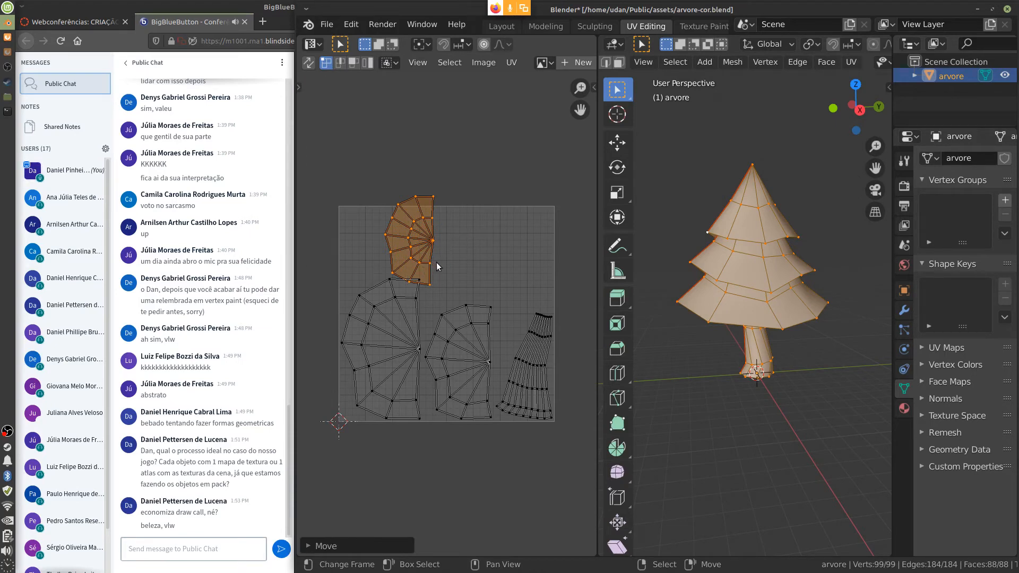
{"action": "key", "text": "r"}
{"action": "left_click", "coordinate": [447, 190]}
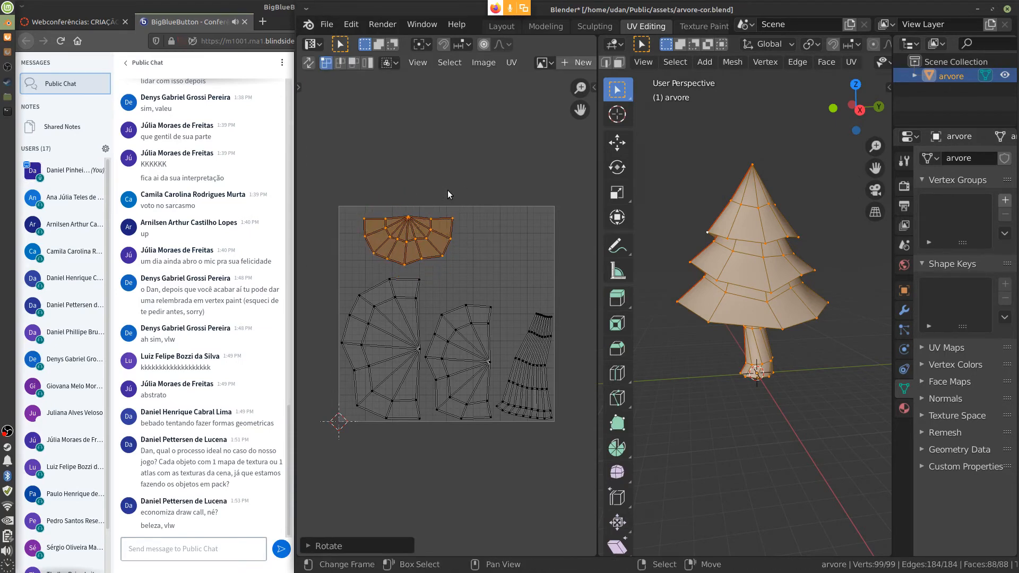
{"action": "key", "text": "g"}
{"action": "left_click", "coordinate": [434, 226]}
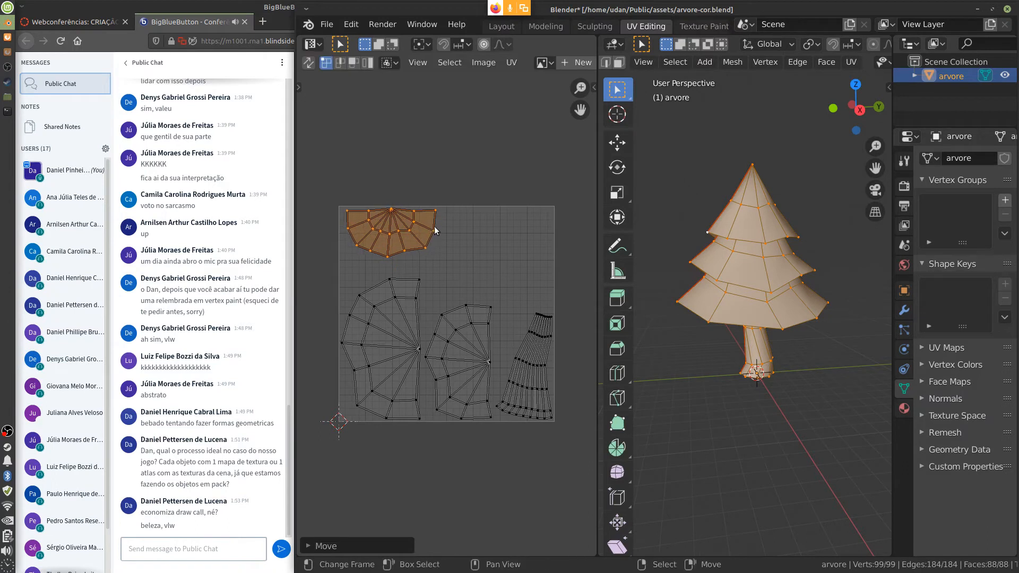
Step: Rotate the medium foliage island about -91°, flat edge up, and place it directly below the smallest foliage island
{"action": "left_click", "coordinate": [472, 365]}
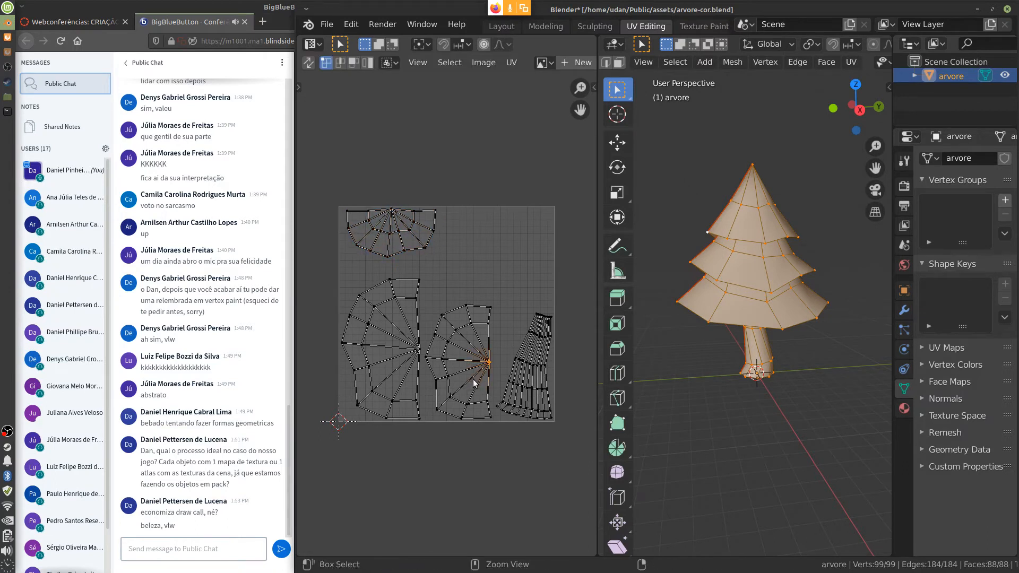
{"action": "key", "text": "ctrl+l"}
{"action": "key", "text": "r"}
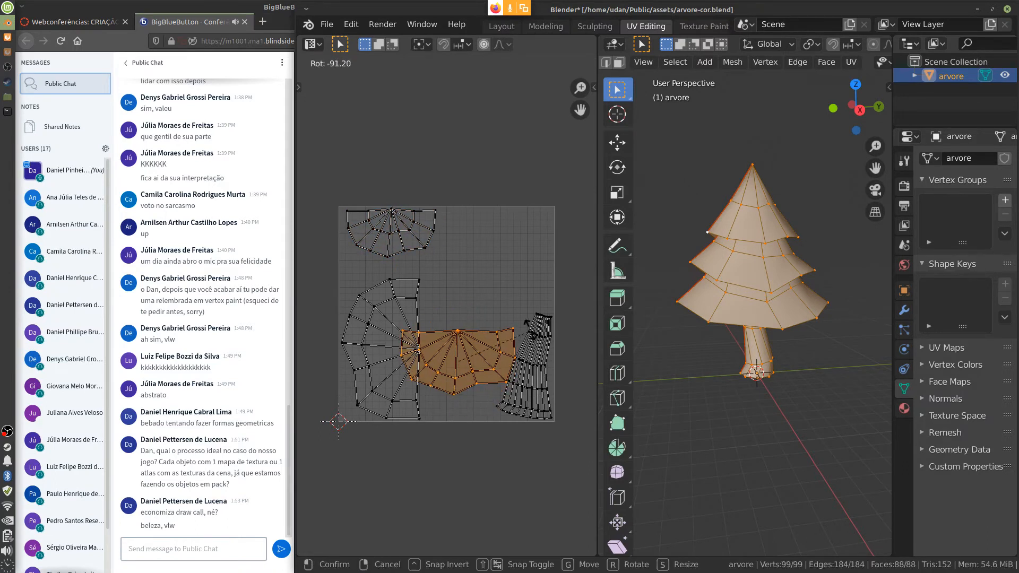
{"action": "left_click", "coordinate": [472, 370]}
{"action": "key", "text": "g"}
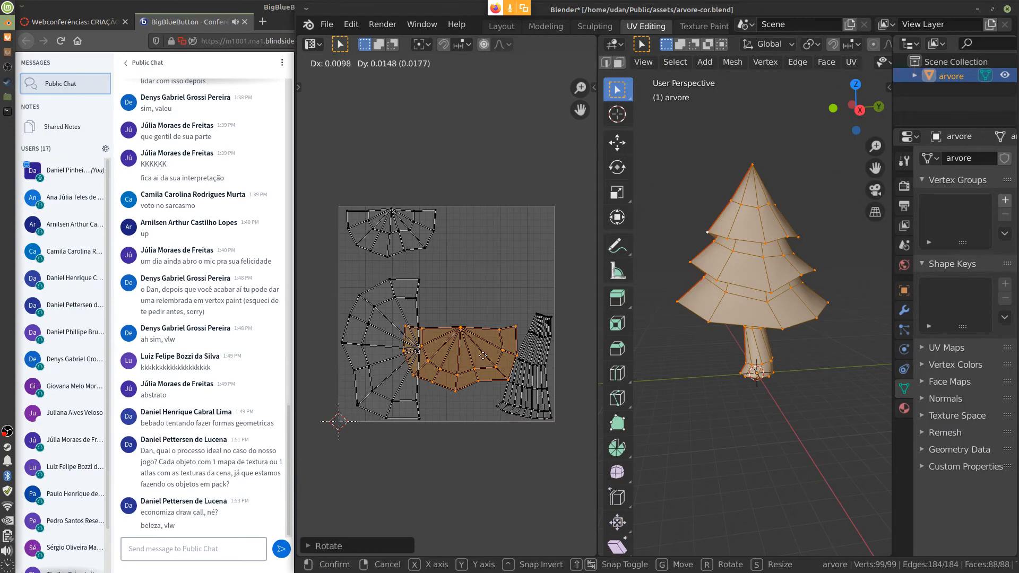
{"action": "left_click", "coordinate": [421, 311]}
Step: Rotate the largest foliage island about -95°, flat edge up, and place it in the UV square's lower-left corner
{"action": "left_click", "coordinate": [421, 348]}
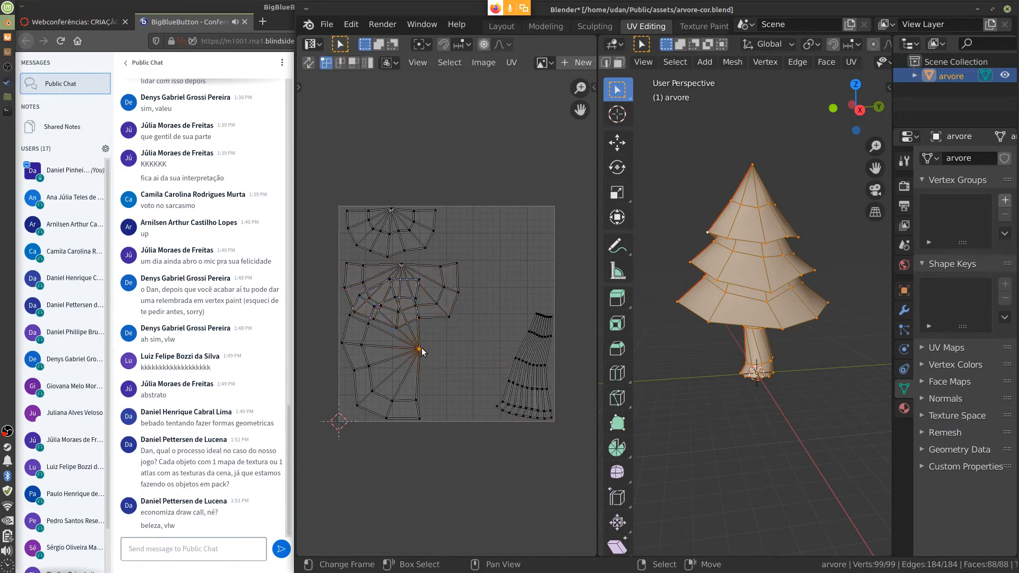
{"action": "key", "text": "ctrl+l"}
{"action": "key", "text": "r"}
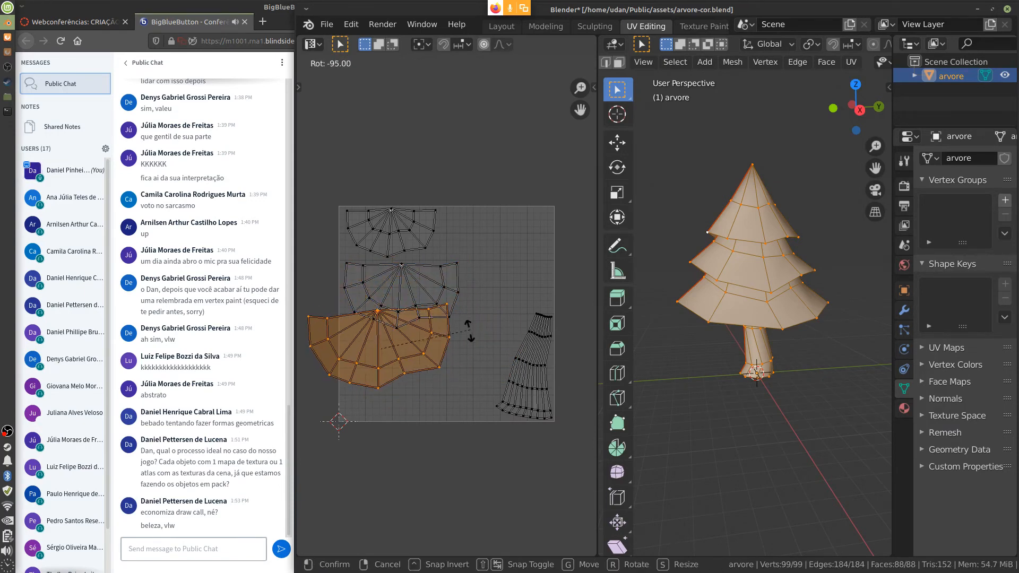
{"action": "left_click", "coordinate": [467, 332]}
{"action": "key", "text": "g"}
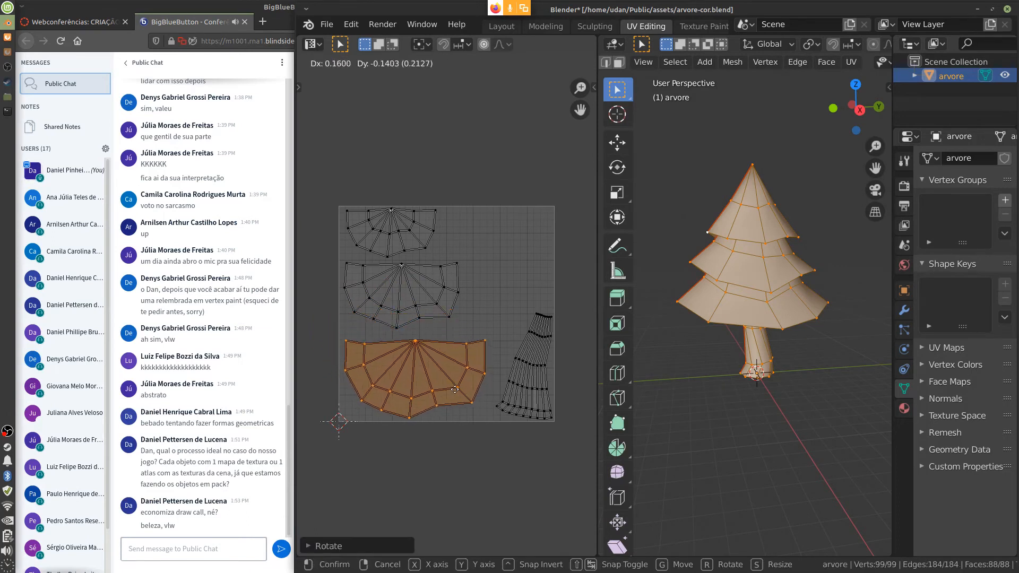
{"action": "left_click", "coordinate": [461, 393]}
{"action": "left_click", "coordinate": [413, 280]}
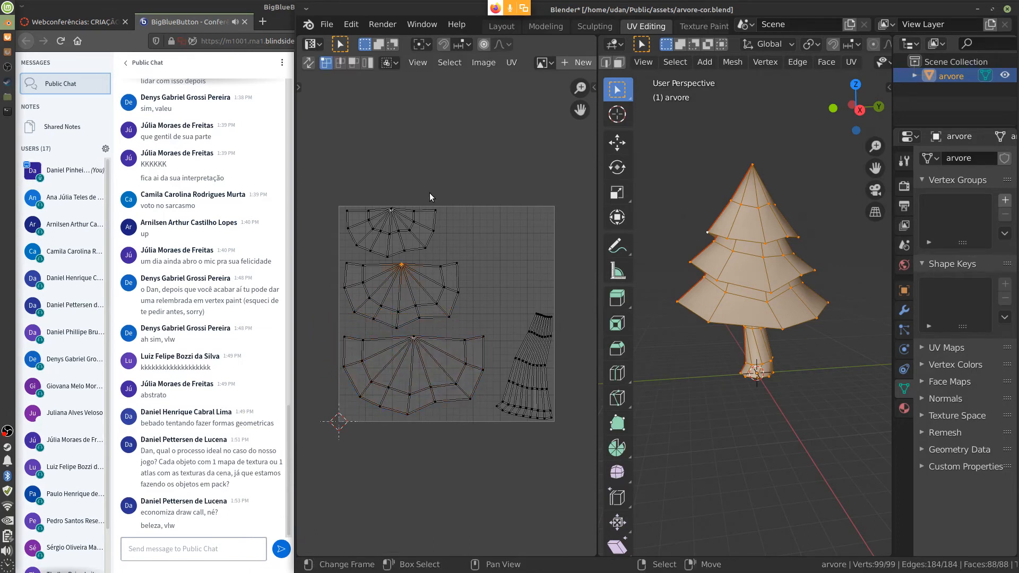
{"action": "key", "text": "b"}
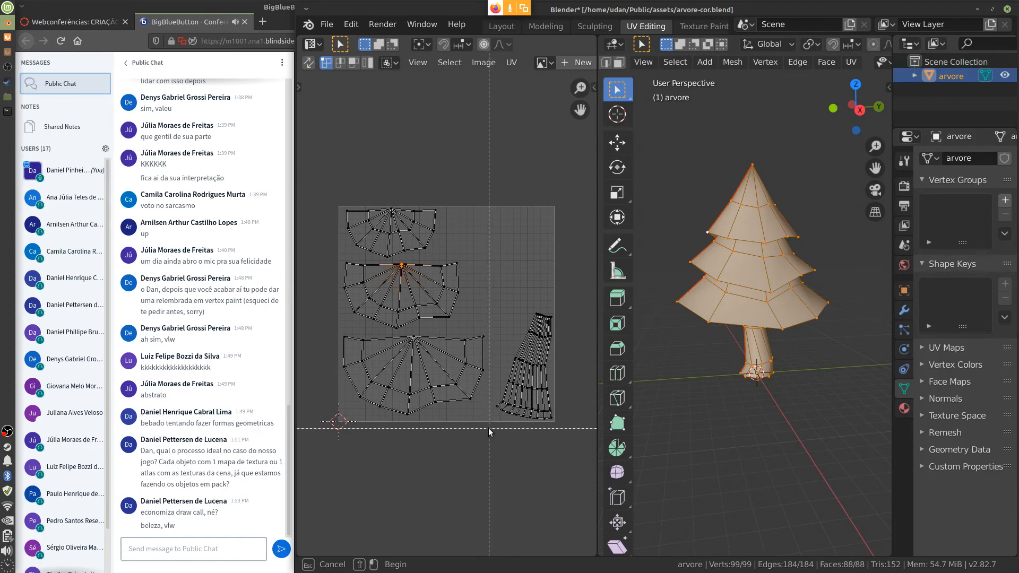
{"action": "key", "text": "Escape"}
Step: Move the trunk island up and slightly left within the UV square, and rotate it about -13° to stand upright
{"action": "left_click", "coordinate": [534, 363]}
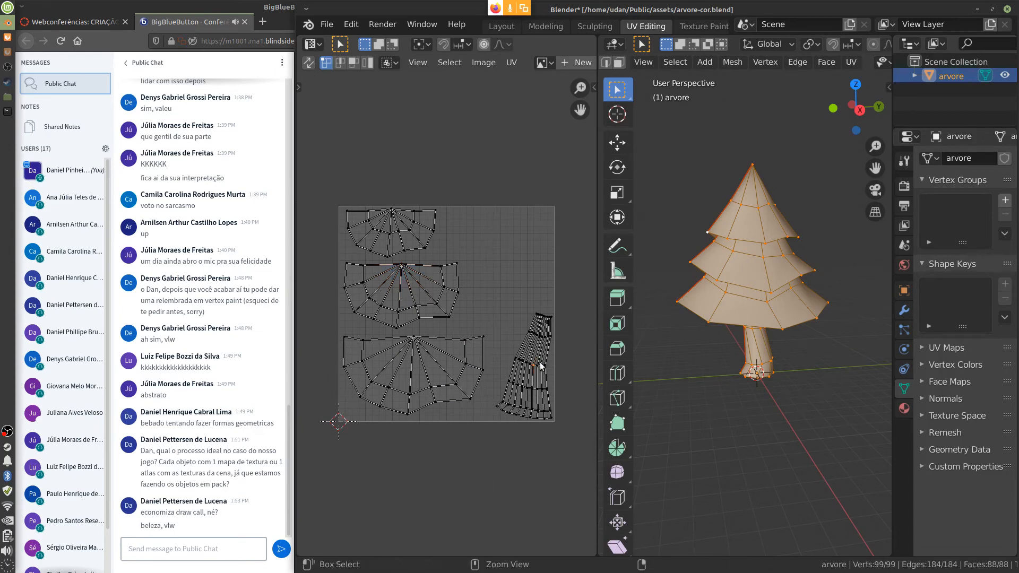
{"action": "key", "text": "ctrl+l"}
{"action": "key", "text": "g"}
{"action": "left_click", "coordinate": [526, 359]}
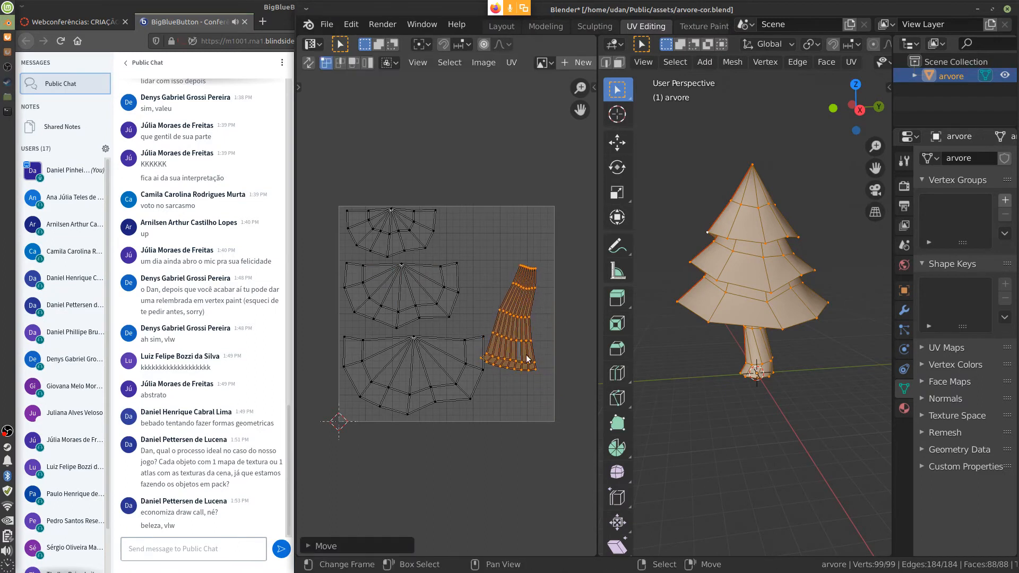
{"action": "key", "text": "r"}
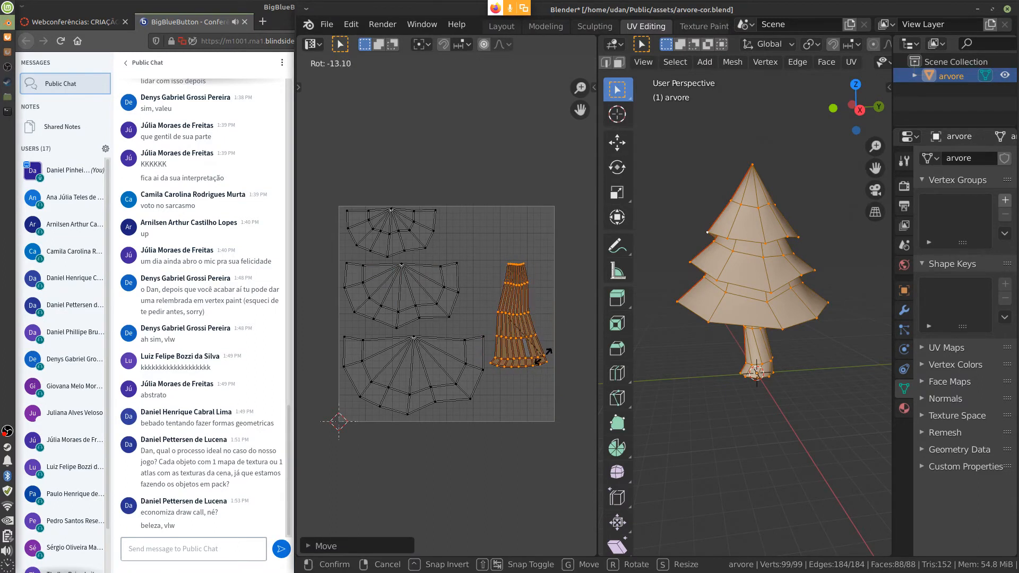
{"action": "left_click", "coordinate": [542, 356]}
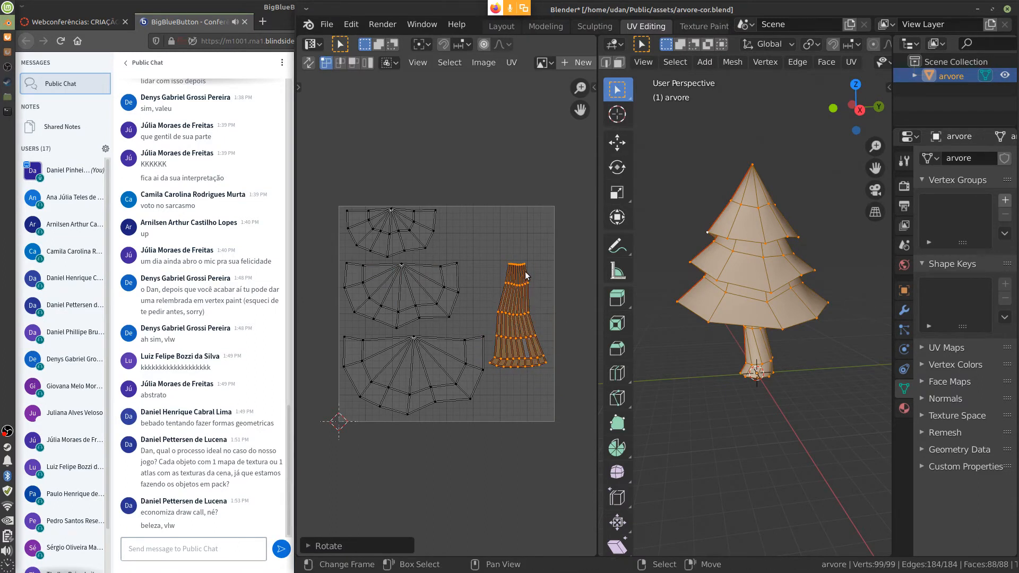
Step: Scale the trunk island up to about 1.13 and move it down into the UV square's lower-right corner
{"action": "key", "text": "s"}
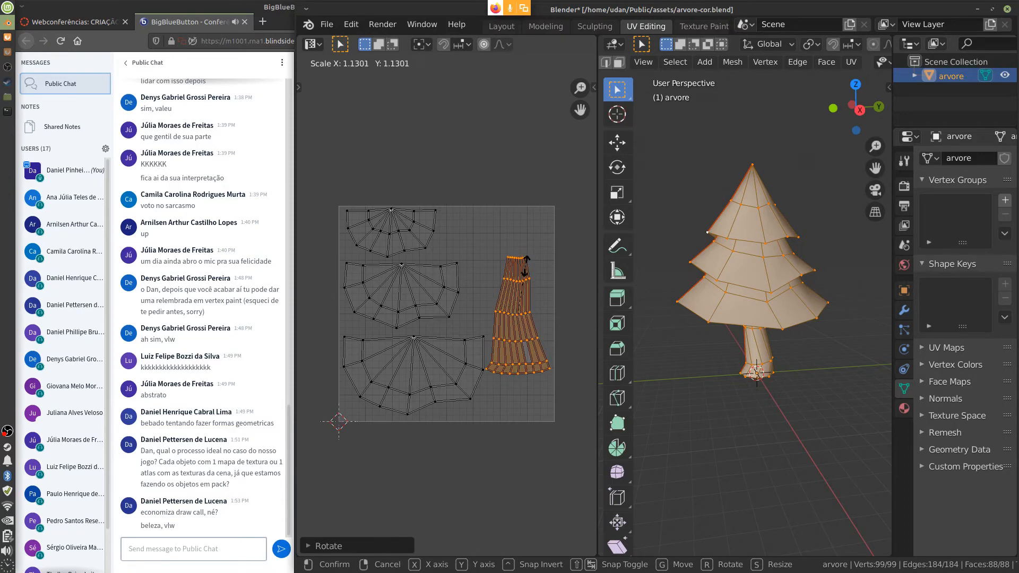
{"action": "left_click", "coordinate": [525, 266]}
{"action": "key", "text": "g"}
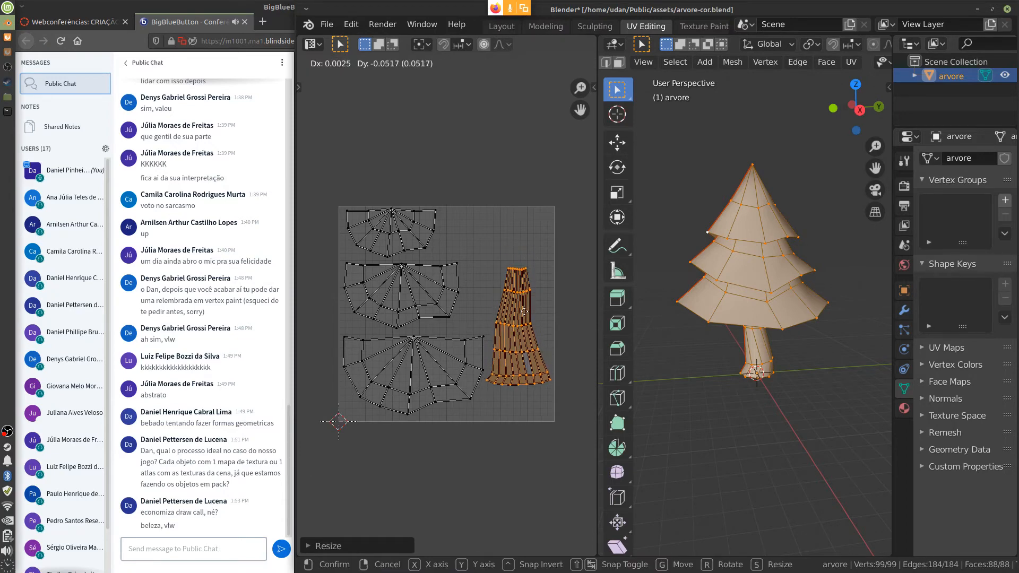
{"action": "left_click", "coordinate": [524, 338]}
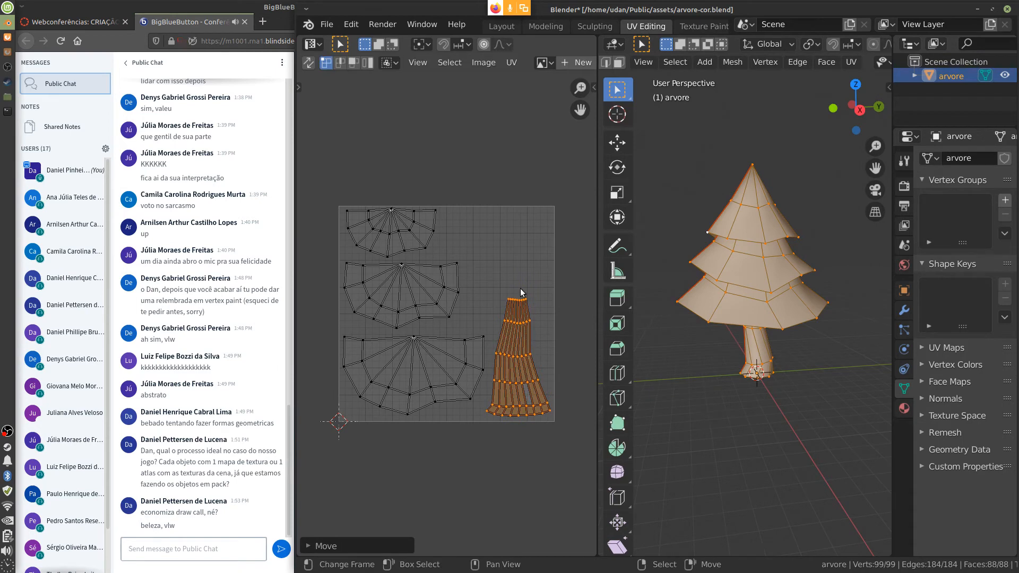
Step: Move the largest foliage island slightly down within the UV square, closer to its bottom edge
{"action": "left_click", "coordinate": [417, 345]}
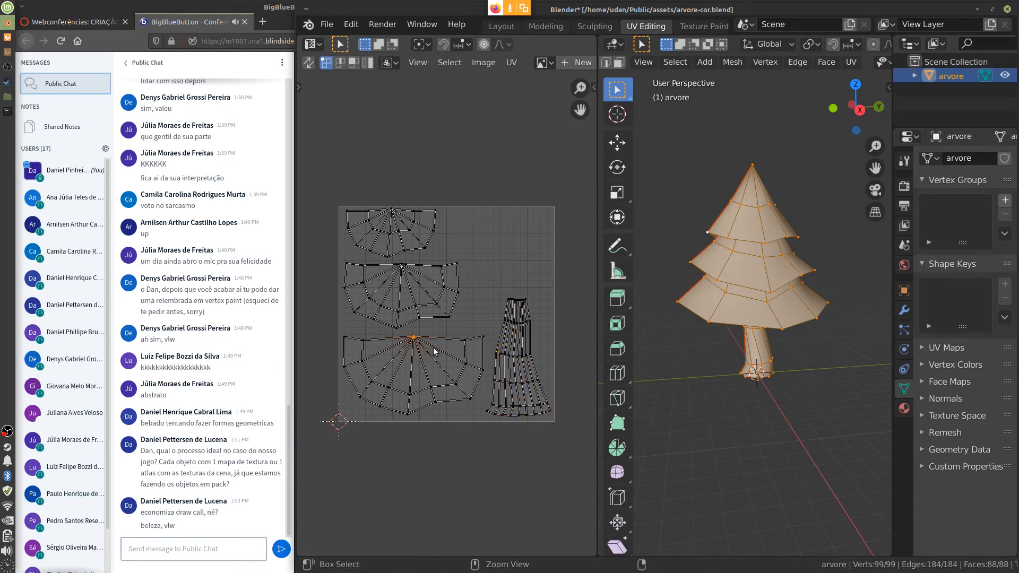
{"action": "key", "text": "ctrl+l"}
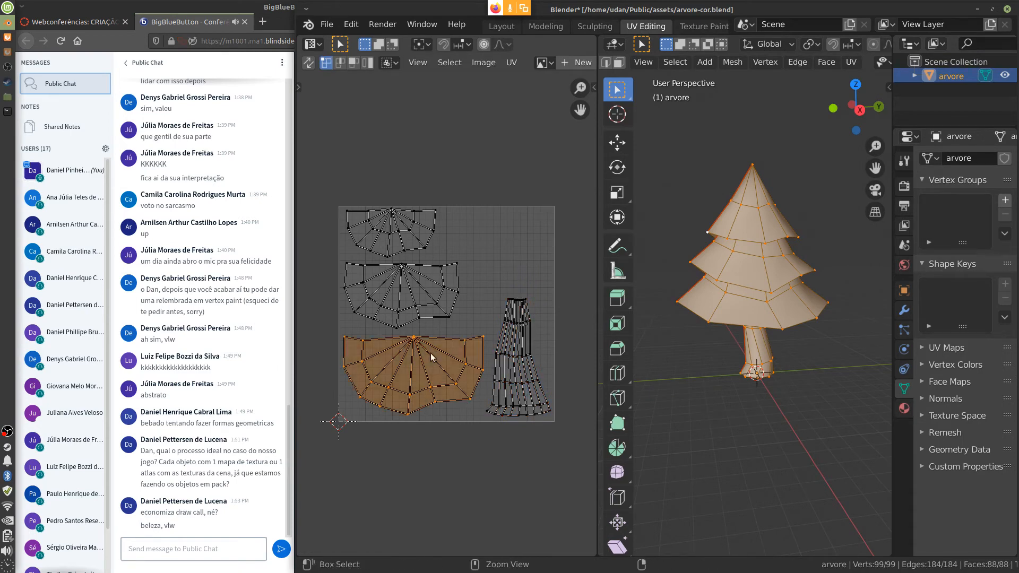
{"action": "key", "text": "g"}
{"action": "right_click", "coordinate": [454, 376]}
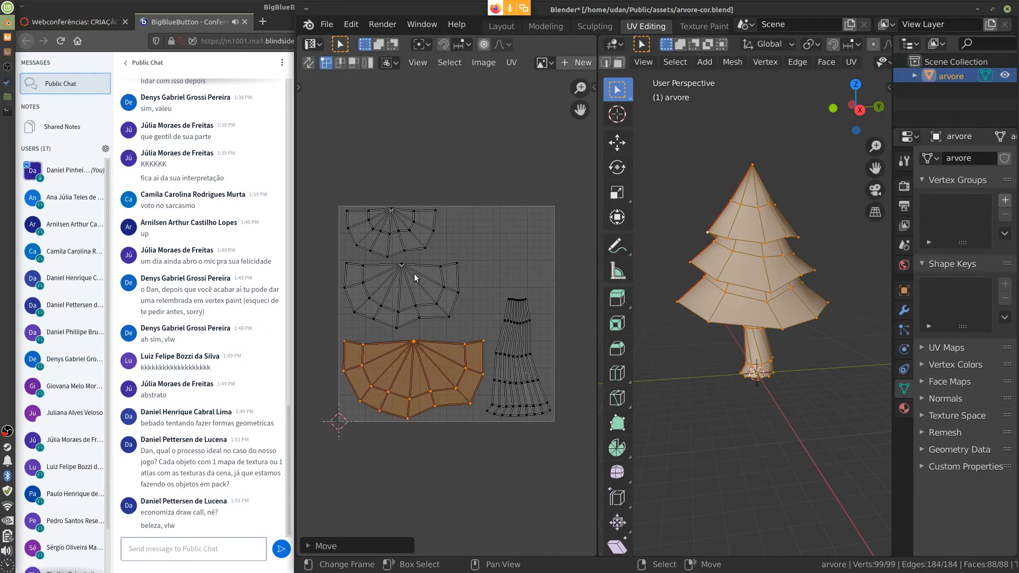
Step: Move the medium foliage island slightly down, leaving a gap above the largest foliage island
{"action": "left_click", "coordinate": [410, 272]}
{"action": "key", "text": "ctrl+l"}
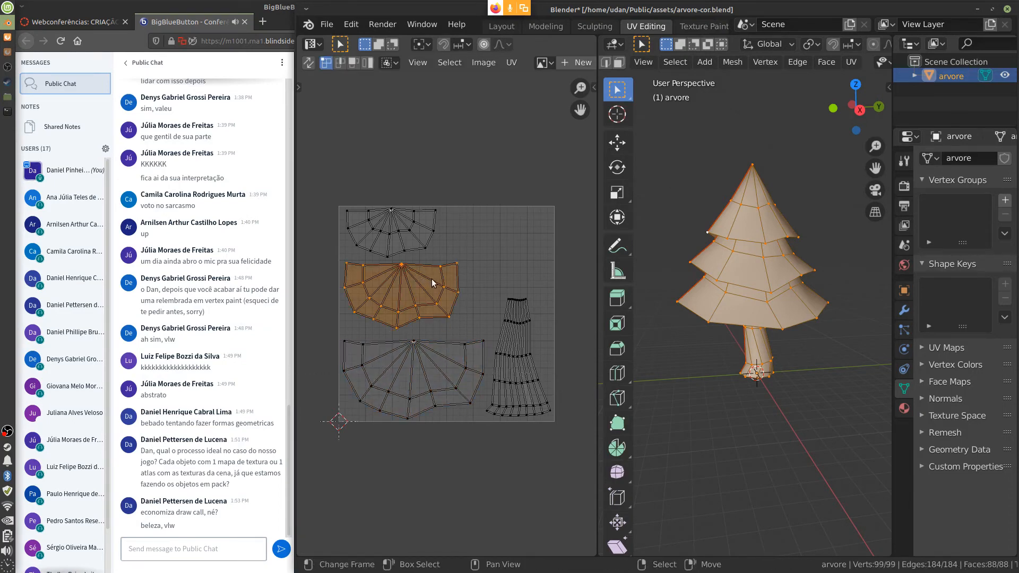
{"action": "key", "text": "g"}
{"action": "left_click", "coordinate": [430, 271]}
Step: Move the smallest foliage island down about 0.05, away from the top edge of the UV square
{"action": "left_click", "coordinate": [393, 207]}
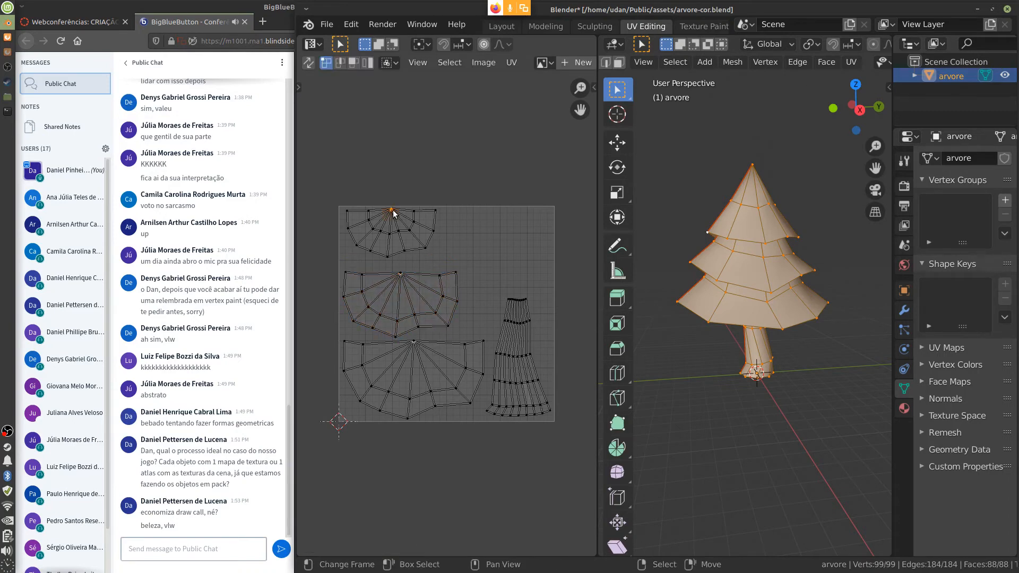
{"action": "key", "text": "ctrl+l"}
{"action": "key", "text": "g"}
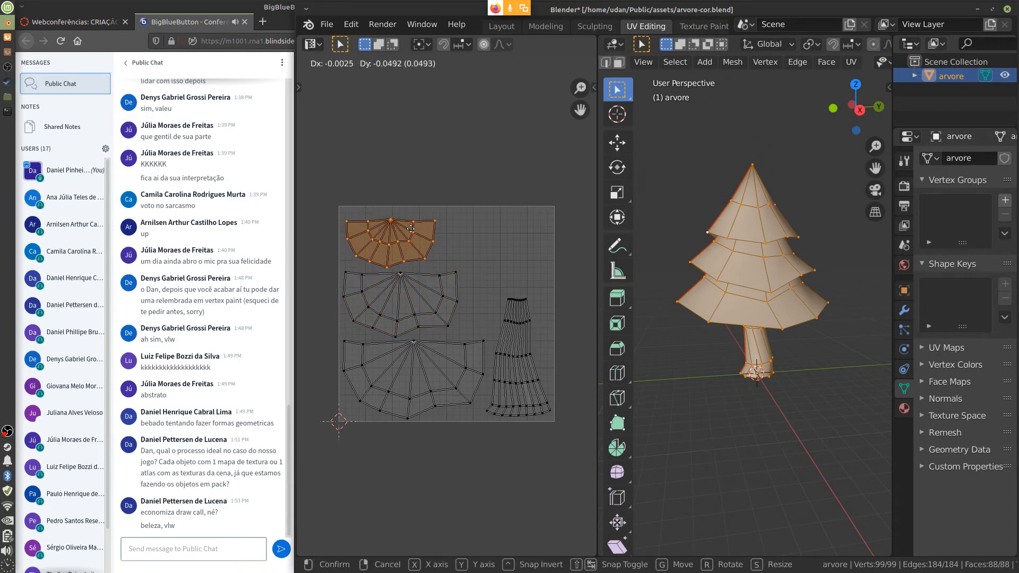
{"action": "left_click", "coordinate": [412, 231]}
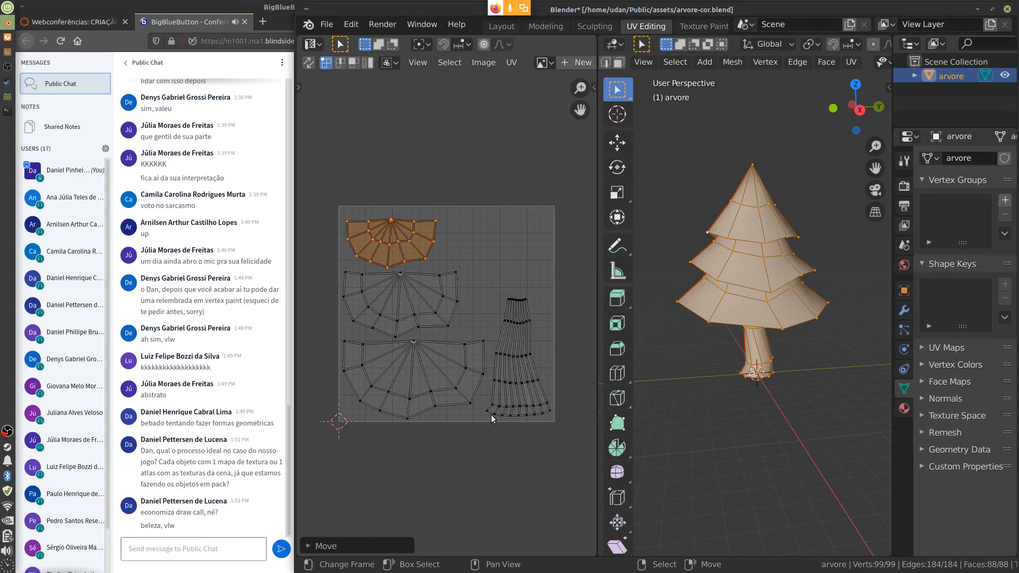
Step: Return the tree to Object Mode and switch to the Shading workspace
{"action": "key", "text": "Tab"}
{"action": "key", "text": "Tab"}
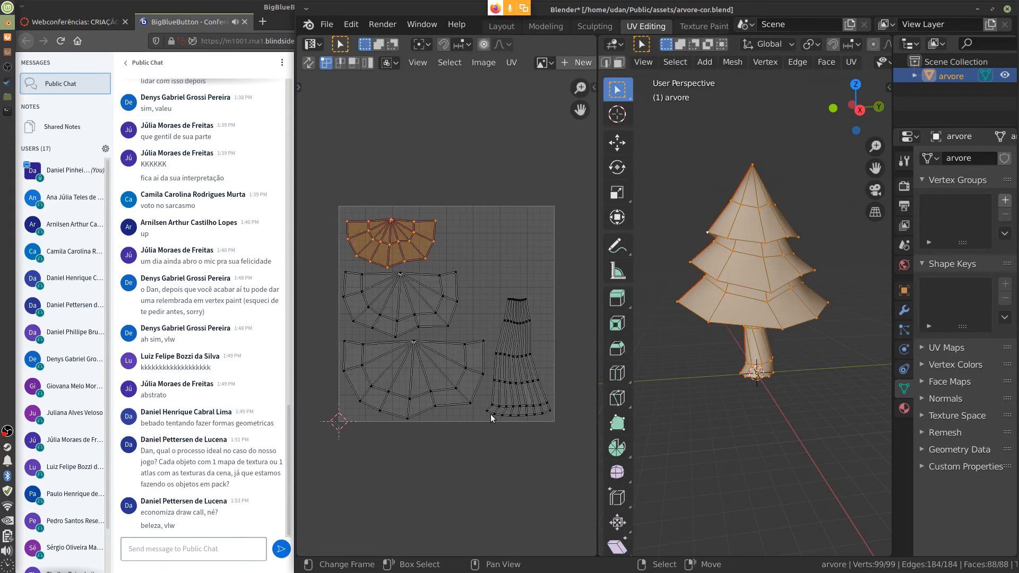
{"action": "key", "text": "Tab"}
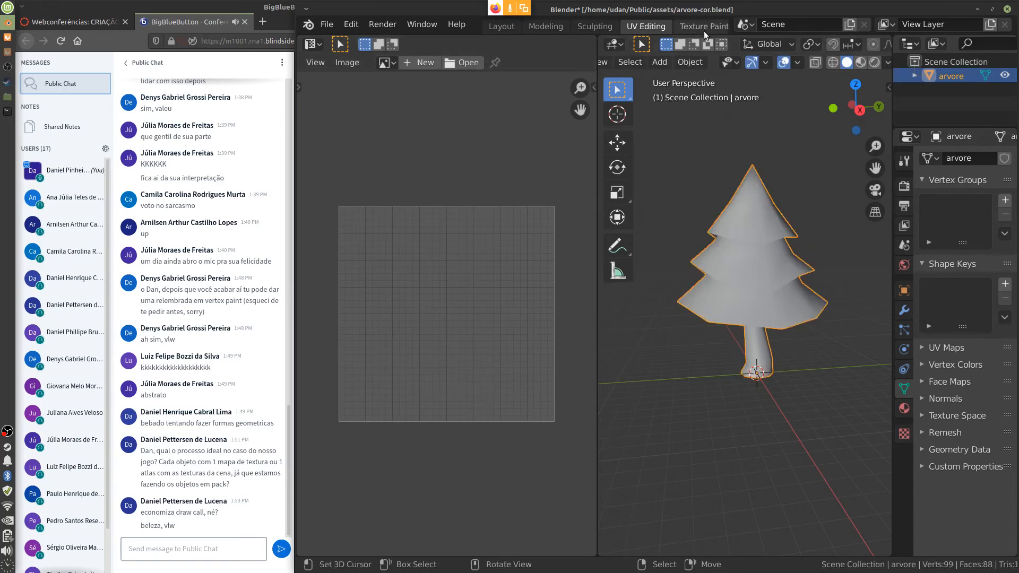
{"action": "scroll", "coordinate": [700, 29], "scroll_direction": "down", "scroll_amount": 5}
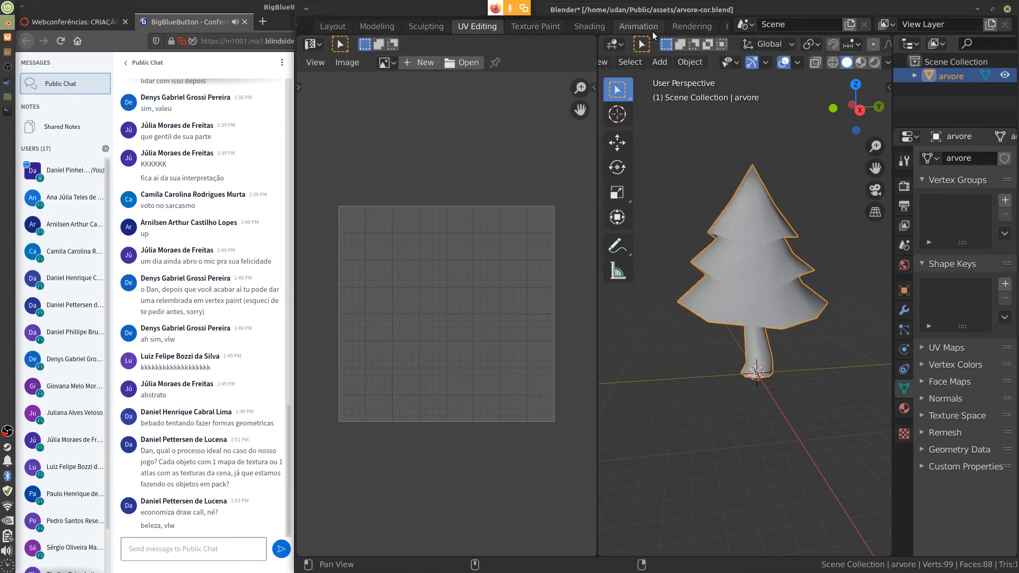
{"action": "left_click", "coordinate": [590, 26]}
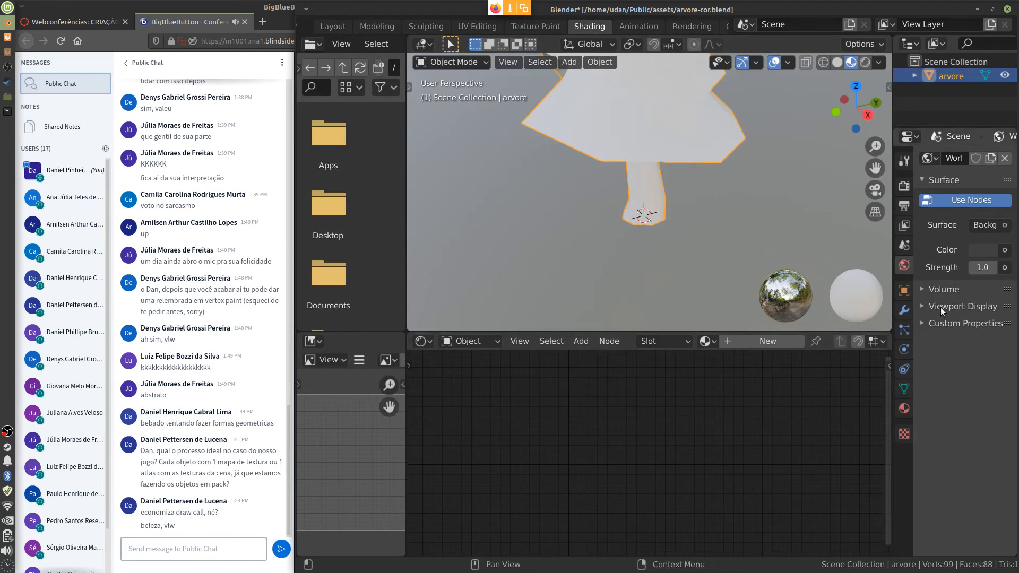
Step: Add a material slot to the tree and create a new material in it named ARVORE
{"action": "left_click", "coordinate": [903, 408]}
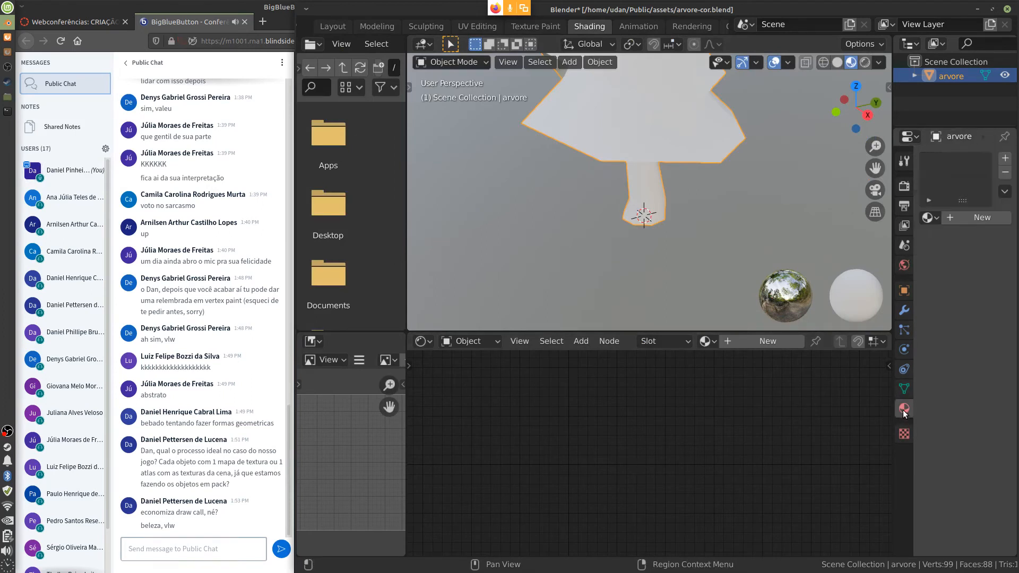
{"action": "left_click", "coordinate": [1006, 158]}
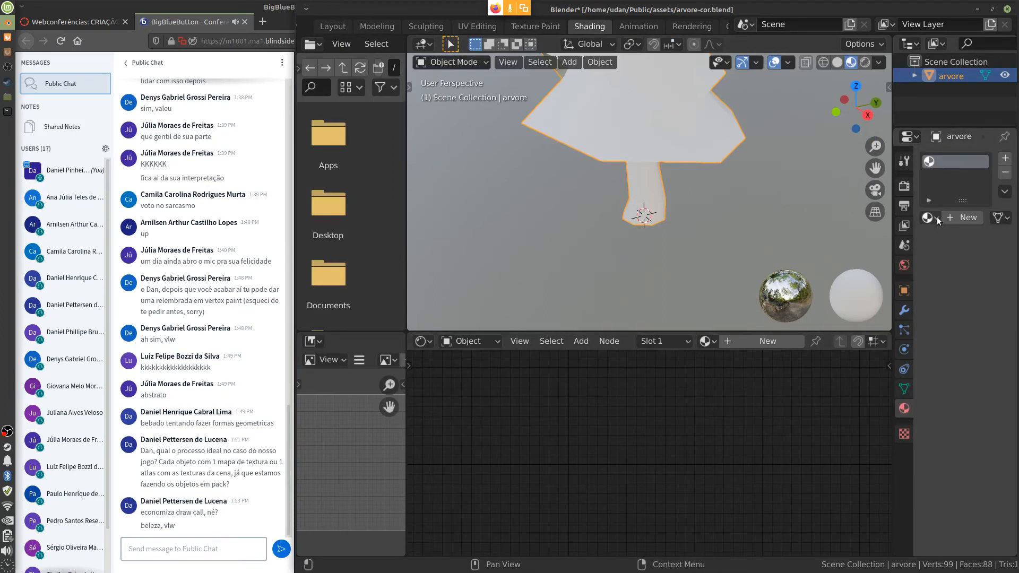
{"action": "left_click", "coordinate": [953, 217]}
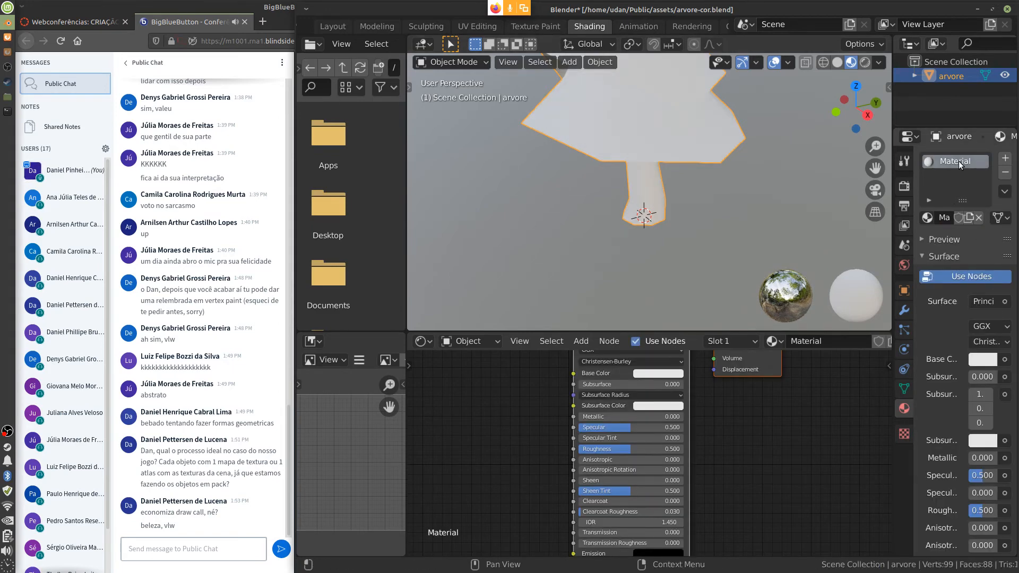
{"action": "double_click", "coordinate": [937, 162]}
{"action": "type", "text": "ARVORE"}
{"action": "key", "text": "Return"}
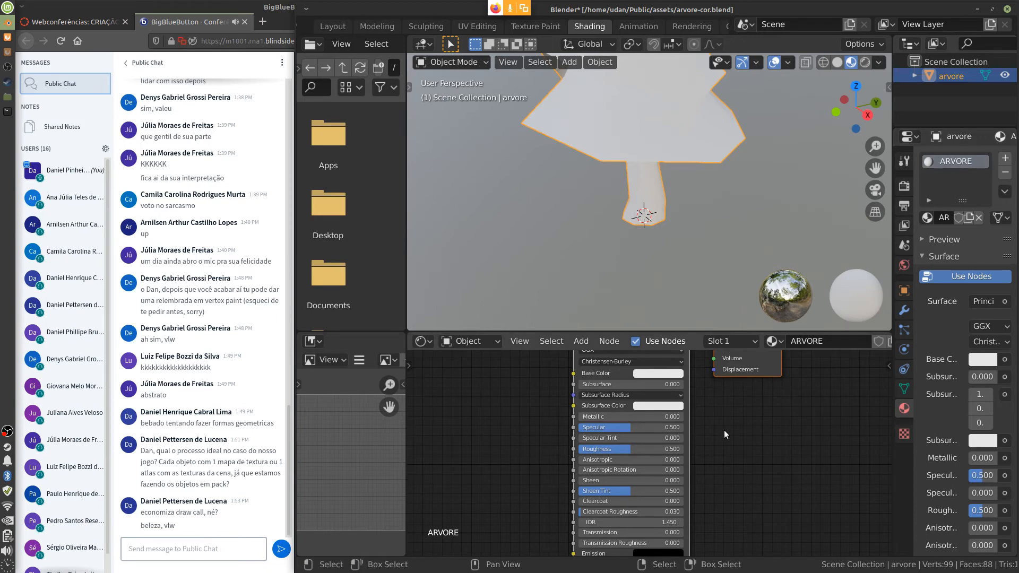
Step: Enlarge the node editor area and add an Image Texture node to the left of the Principled BSDF node
{"action": "middle_click_drag", "start_coordinate": [729, 433], "coordinate": [764, 486]}
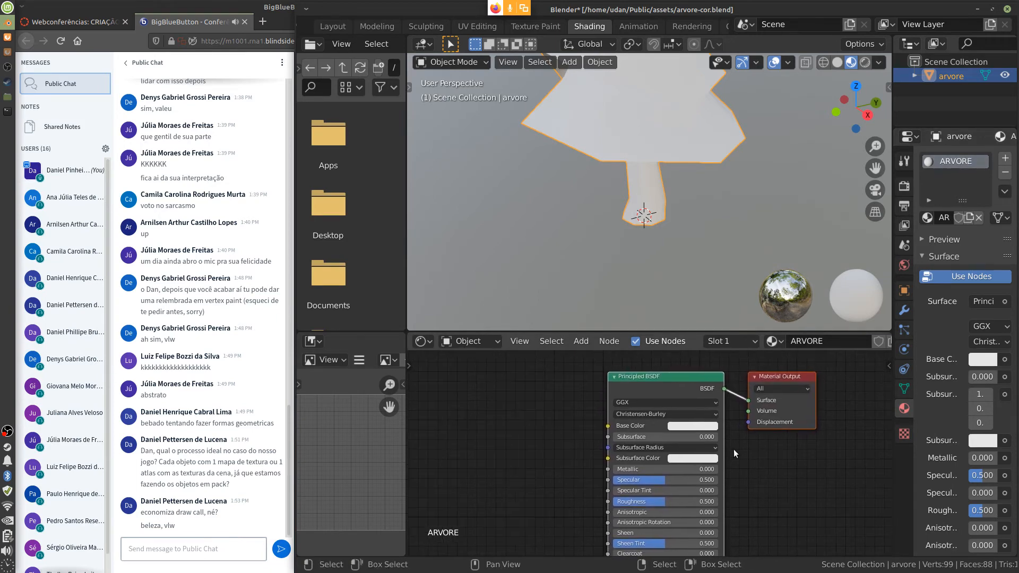
{"action": "left_click_drag", "start_coordinate": [643, 333], "coordinate": [660, 227]}
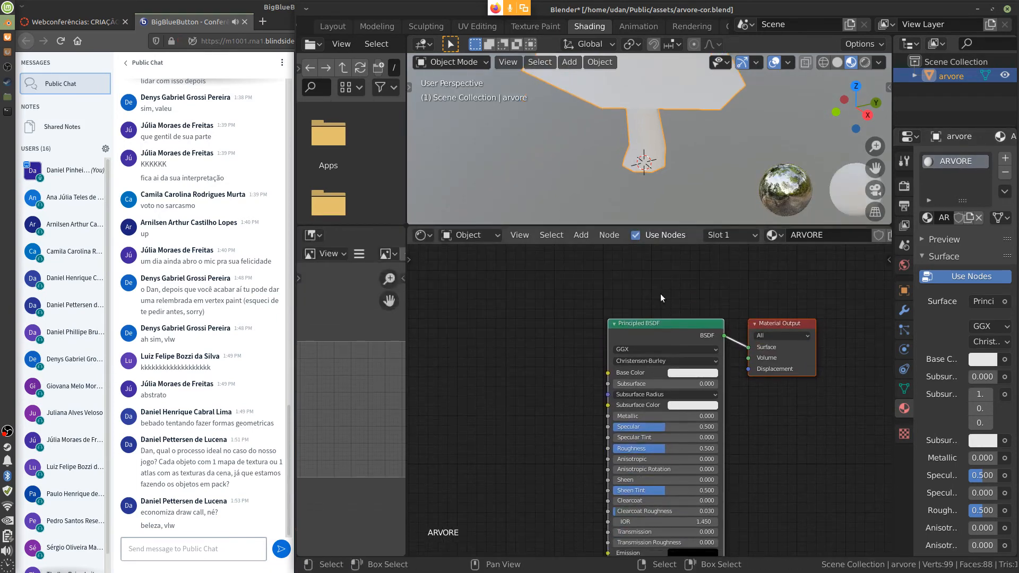
{"action": "middle_click_drag", "start_coordinate": [767, 401], "coordinate": [785, 364]}
{"action": "scroll", "coordinate": [788, 367], "scroll_direction": "up", "scroll_amount": 1}
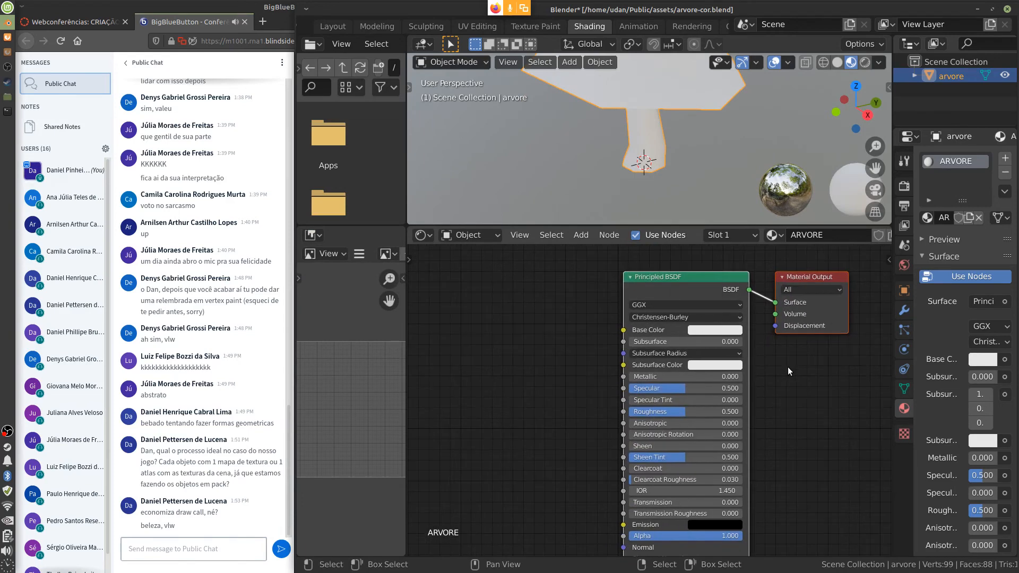
{"action": "scroll", "coordinate": [787, 367], "scroll_direction": "up", "scroll_amount": 1}
{"action": "key", "text": "shift+a"}
{"action": "mouse_move", "coordinate": [486, 329]}
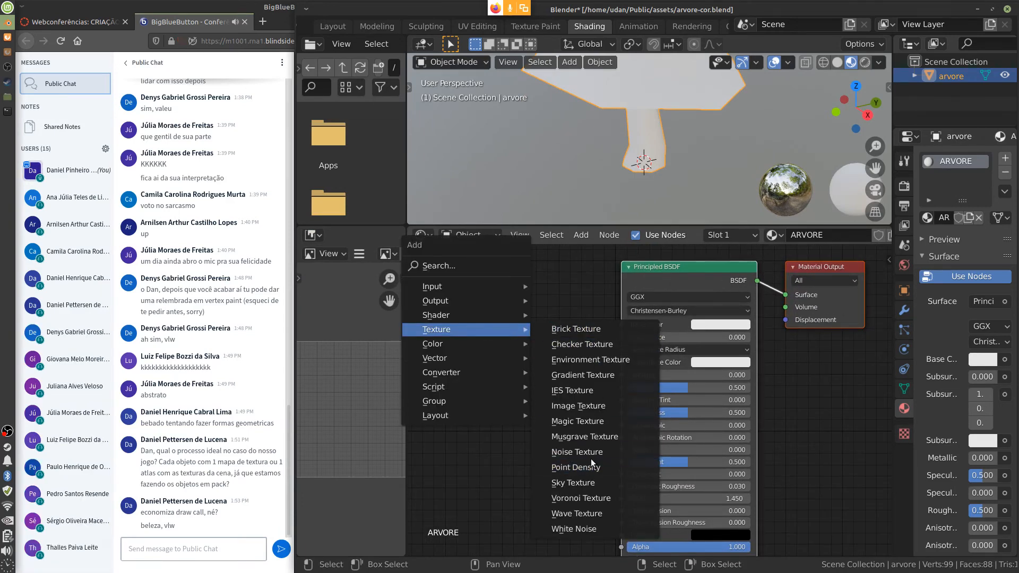
{"action": "left_click", "coordinate": [579, 406]}
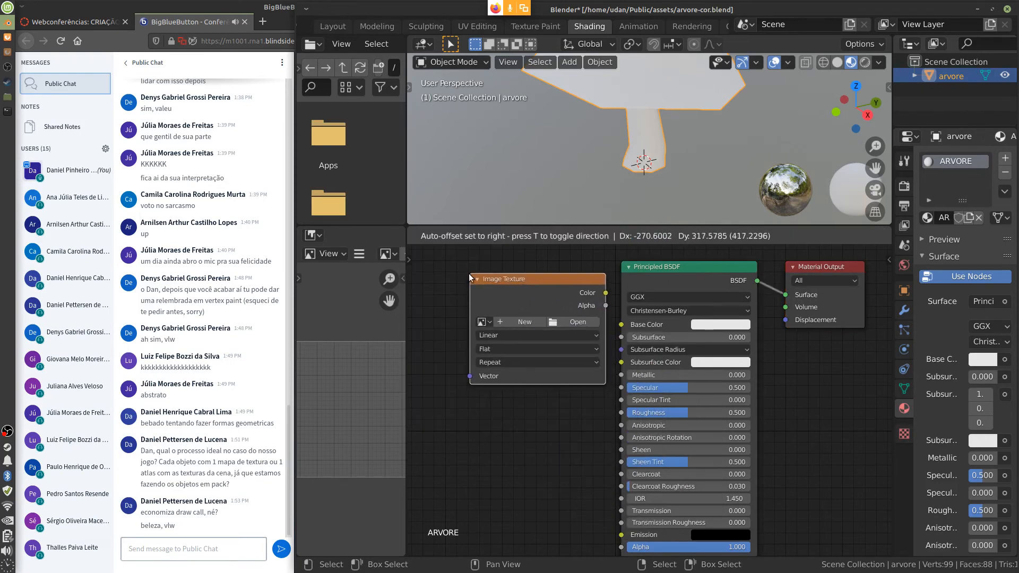
{"action": "left_click", "coordinate": [603, 324]}
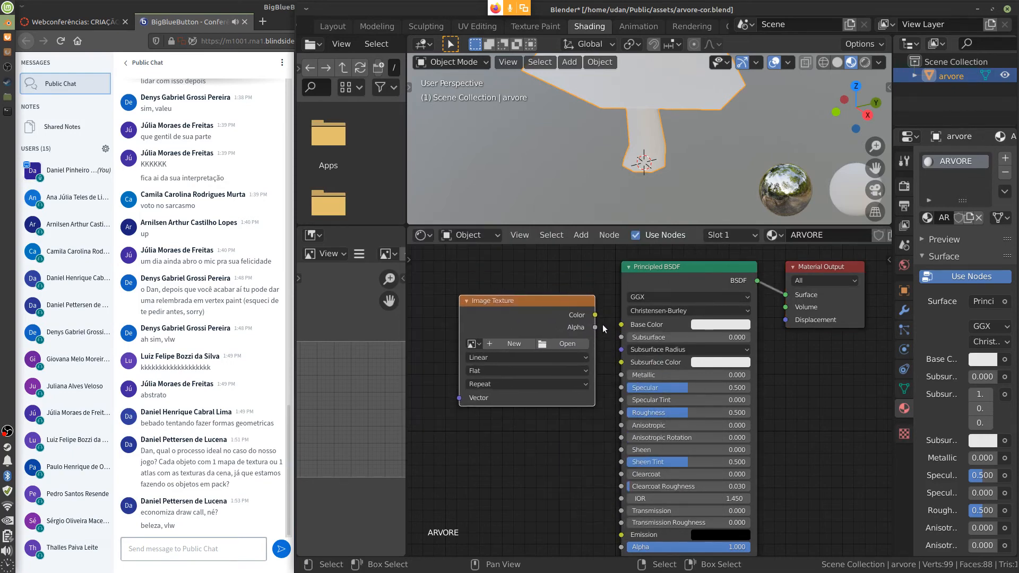
Step: Connect the Image Texture's Color output to the Principled BSDF's Base Color and adjust the texture node's position
{"action": "left_click_drag", "start_coordinate": [595, 315], "coordinate": [621, 324]}
{"action": "left_click_drag", "start_coordinate": [547, 302], "coordinate": [556, 306]}
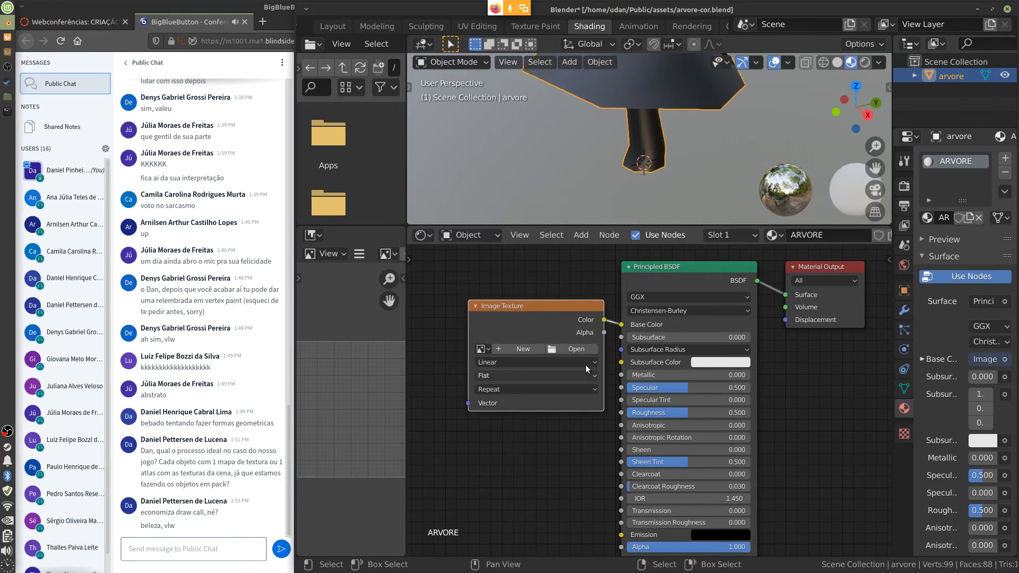
{"action": "mouse_move", "coordinate": [543, 310]}
{"action": "left_mouse_down"}
{"action": "mouse_move", "coordinate": [529, 338]}
{"action": "mouse_move", "coordinate": [535, 313]}
{"action": "left_mouse_up"}
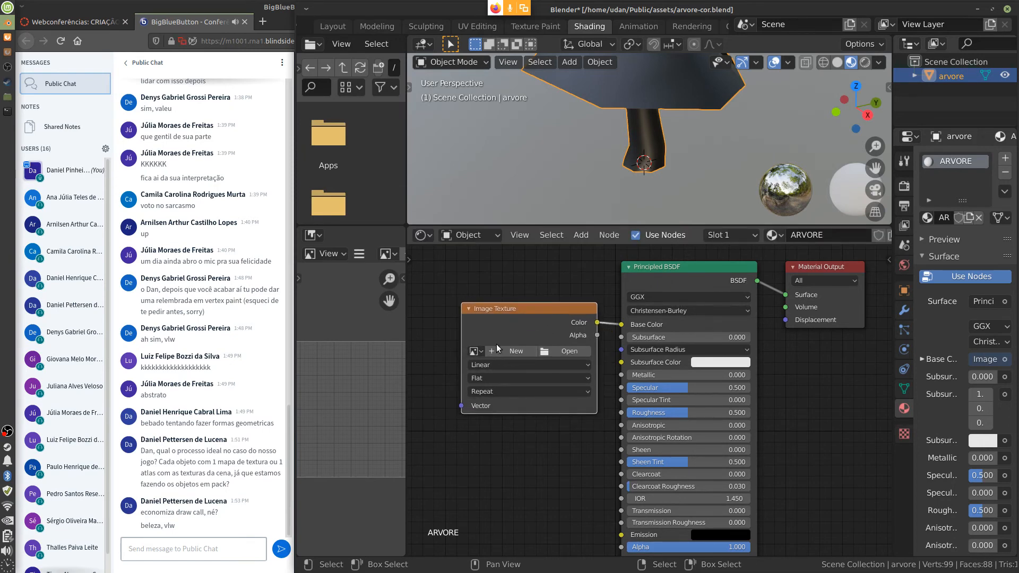
Step: Start a new image in the Image Texture node and name it base-color
{"action": "scroll", "coordinate": [502, 384], "scroll_direction": "up", "scroll_amount": 1}
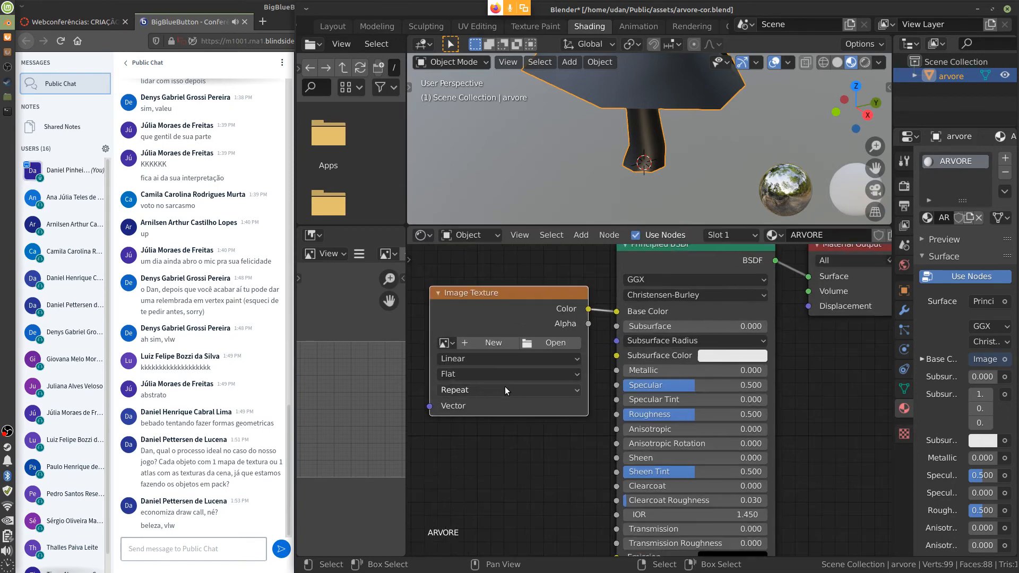
{"action": "middle_click_drag", "start_coordinate": [503, 412], "coordinate": [543, 420]}
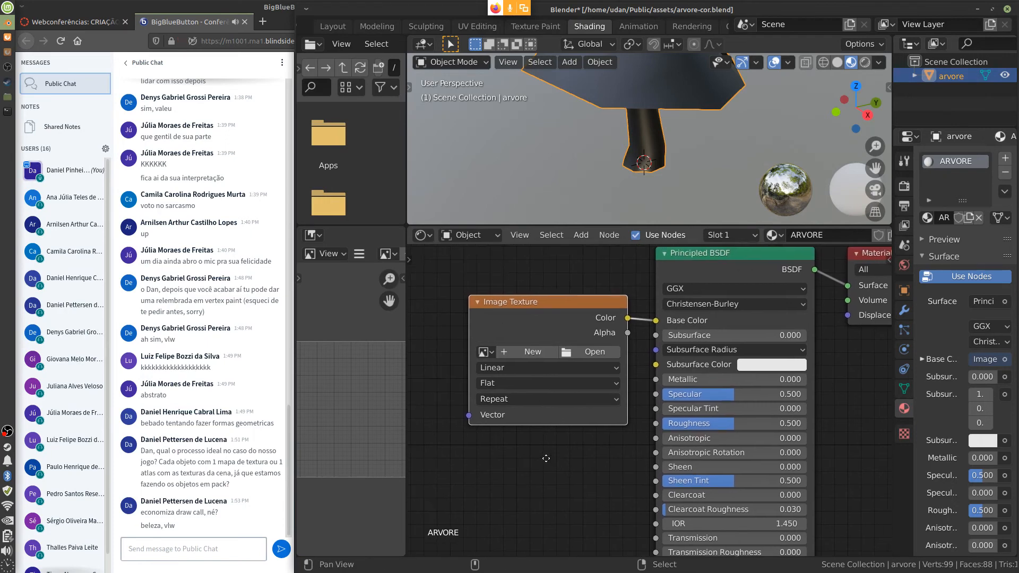
{"action": "left_click", "coordinate": [527, 352]}
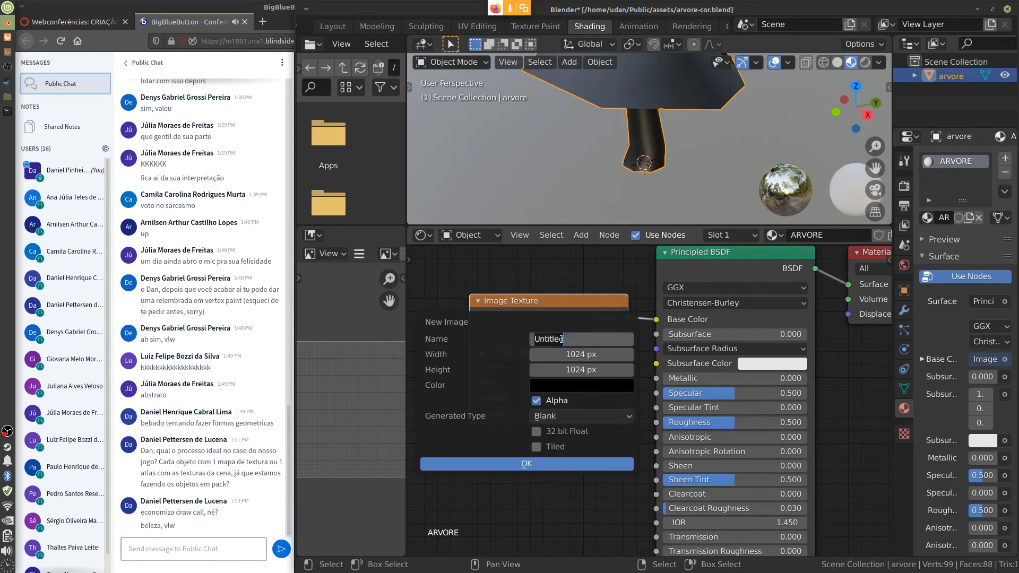
{"action": "key", "text": "BackSpace"}
{"action": "type", "text": "dif"}
{"action": "key", "text": "BackSpace"}
{"action": "key", "text": "BackSpace"}
{"action": "key", "text": "BackSpace"}
{"action": "type", "text": "base-"}
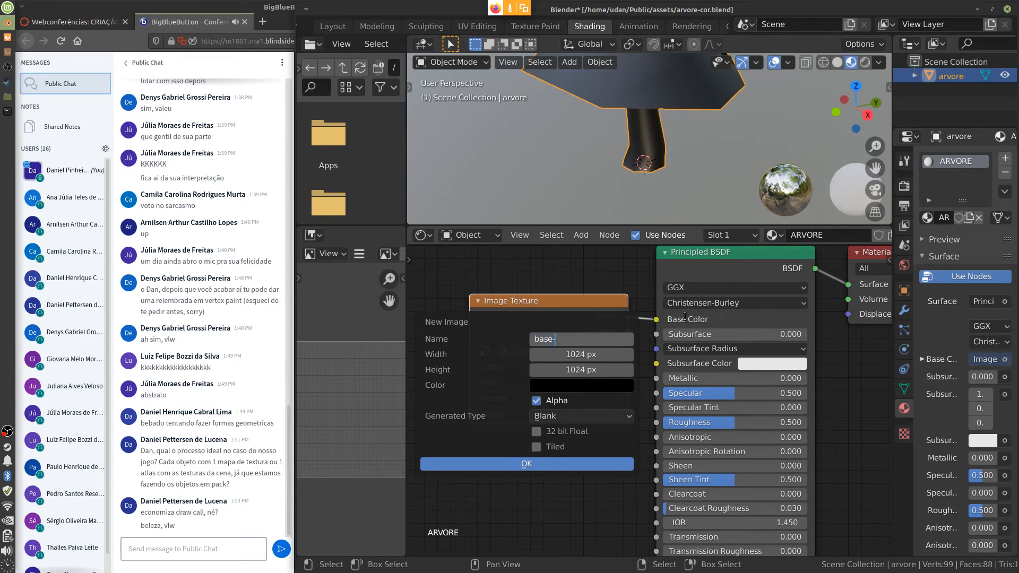
{"action": "type", "text": "color"}
{"action": "key", "text": "Return"}
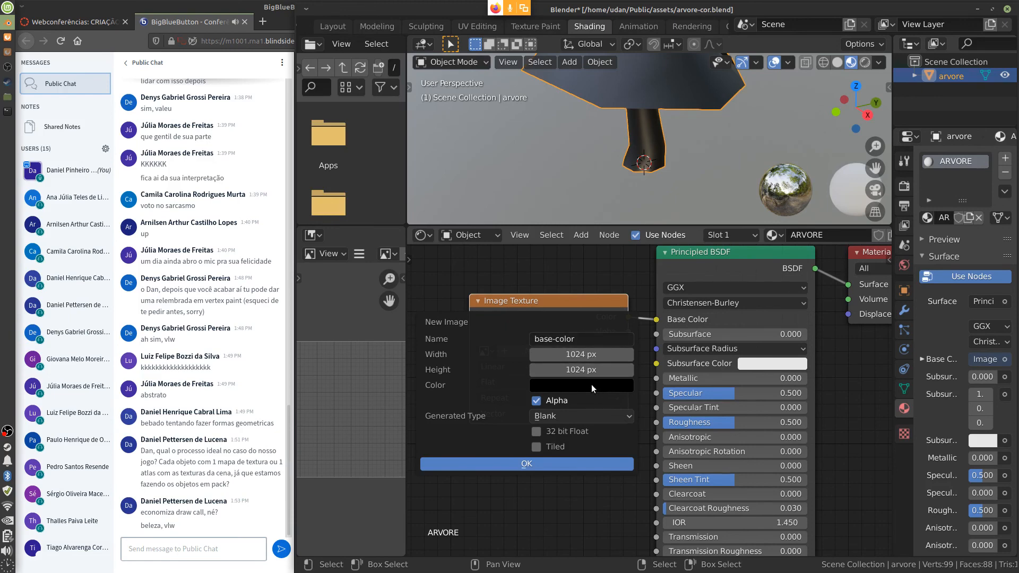
Step: Set the new image's fill color to white and create the image
{"action": "left_click", "coordinate": [590, 386]}
{"action": "left_click_drag", "start_coordinate": [653, 284], "coordinate": [652, 181]}
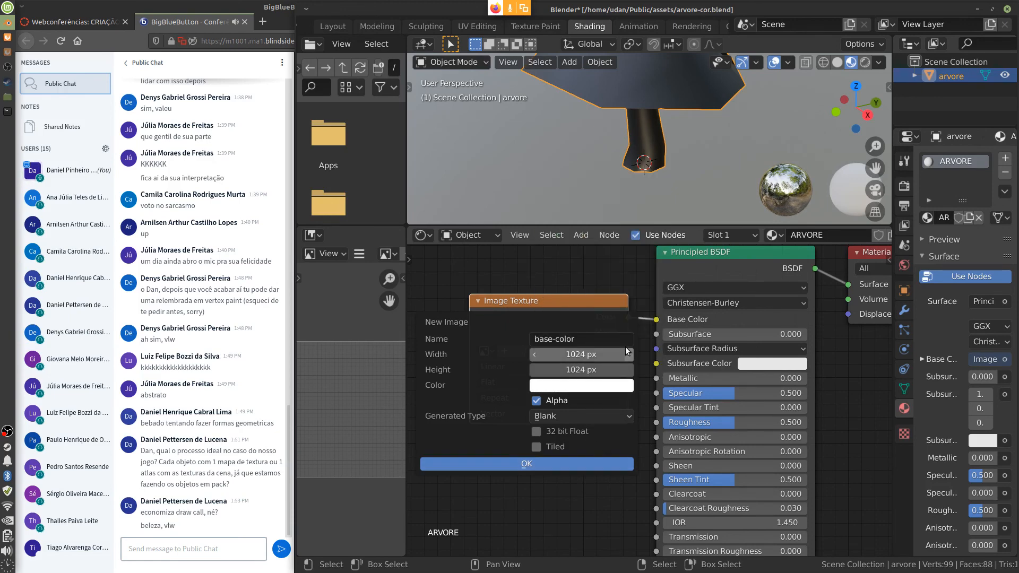
{"action": "left_click", "coordinate": [530, 464]}
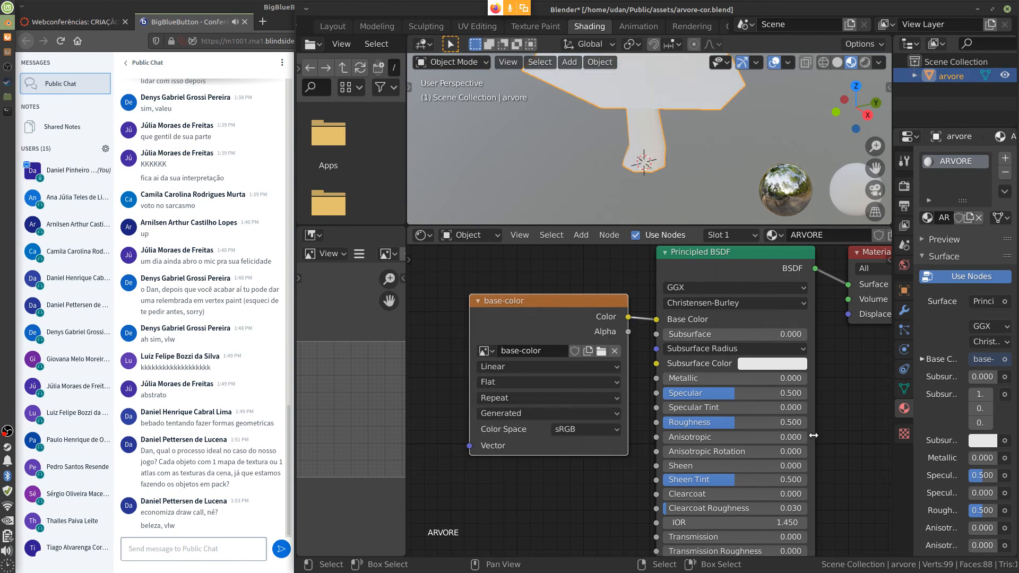
Step: Tidy the positions of the base-color and Material Output nodes, and switch to the Texture Paint workspace
{"action": "middle_click_drag", "start_coordinate": [823, 425], "coordinate": [778, 442]}
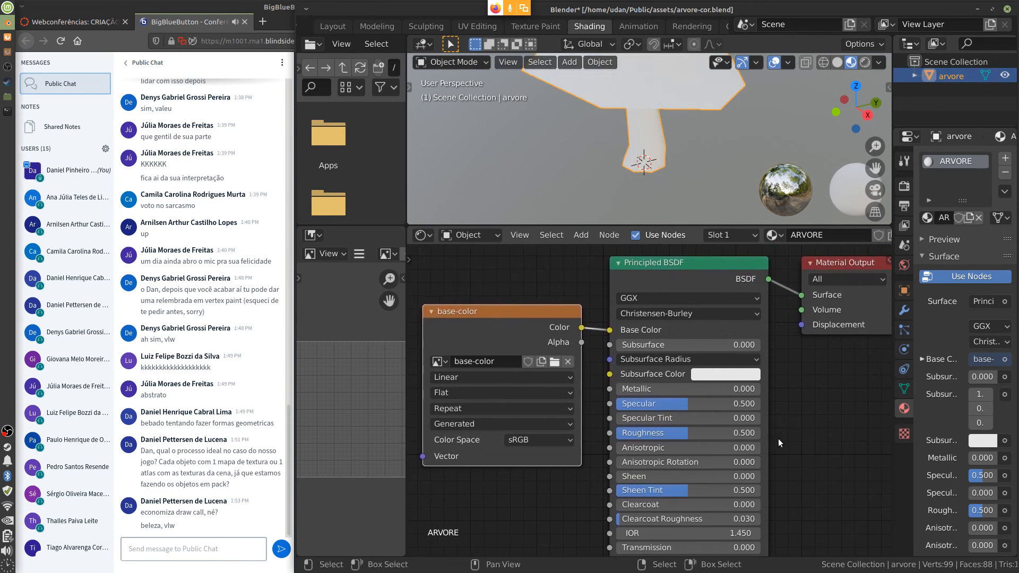
{"action": "scroll", "coordinate": [783, 439], "scroll_direction": "down", "scroll_amount": 1}
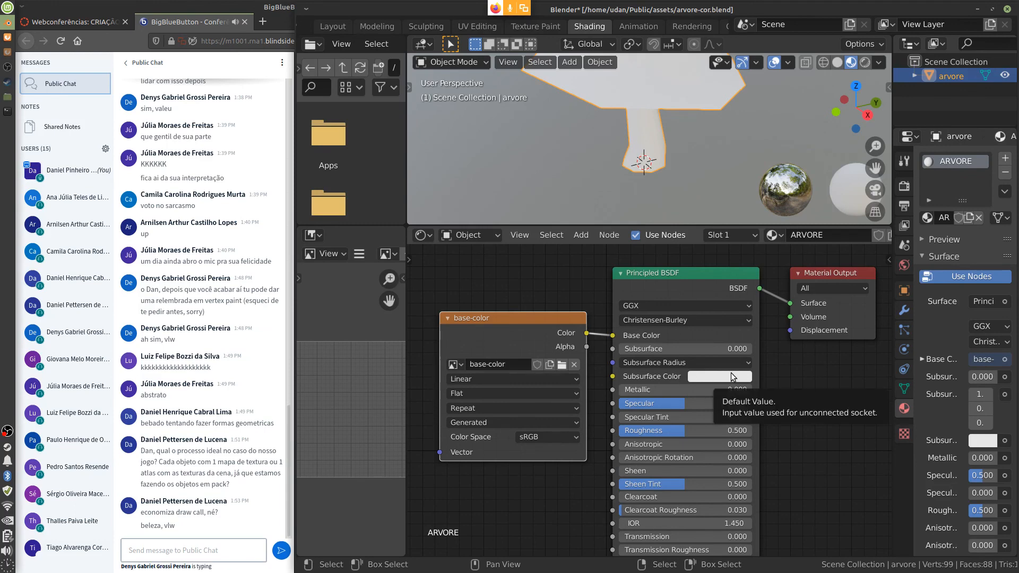
{"action": "mouse_move", "coordinate": [788, 407]}
{"action": "middle_mouse_down"}
{"action": "mouse_move", "coordinate": [796, 399]}
{"action": "mouse_move", "coordinate": [790, 404]}
{"action": "middle_mouse_up"}
{"action": "left_click_drag", "start_coordinate": [538, 323], "coordinate": [537, 306]}
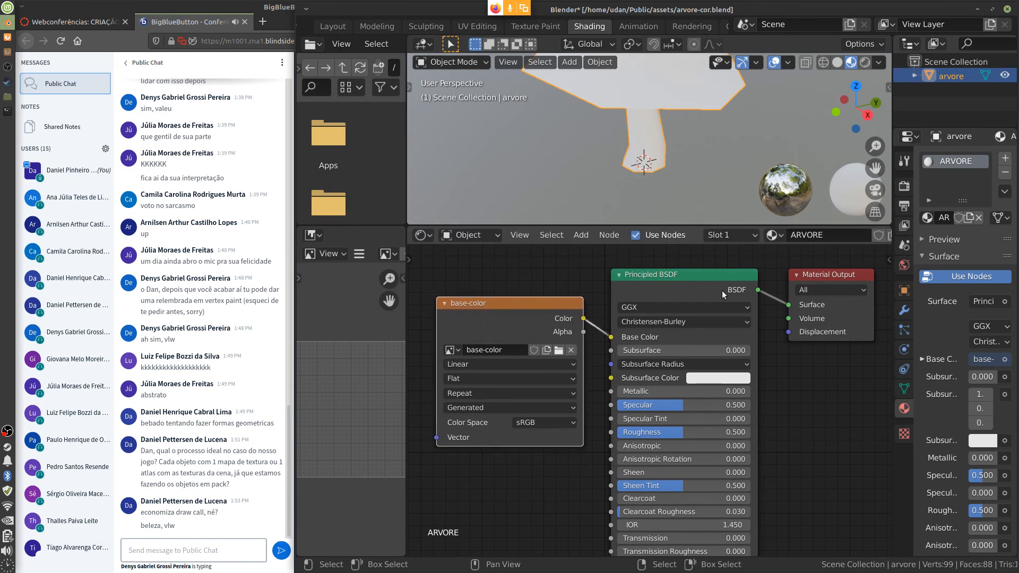
{"action": "left_click_drag", "start_coordinate": [819, 276], "coordinate": [806, 282]}
{"action": "mouse_move", "coordinate": [800, 377]}
{"action": "middle_mouse_down"}
{"action": "mouse_move", "coordinate": [805, 429]}
{"action": "mouse_move", "coordinate": [809, 392]}
{"action": "middle_mouse_up"}
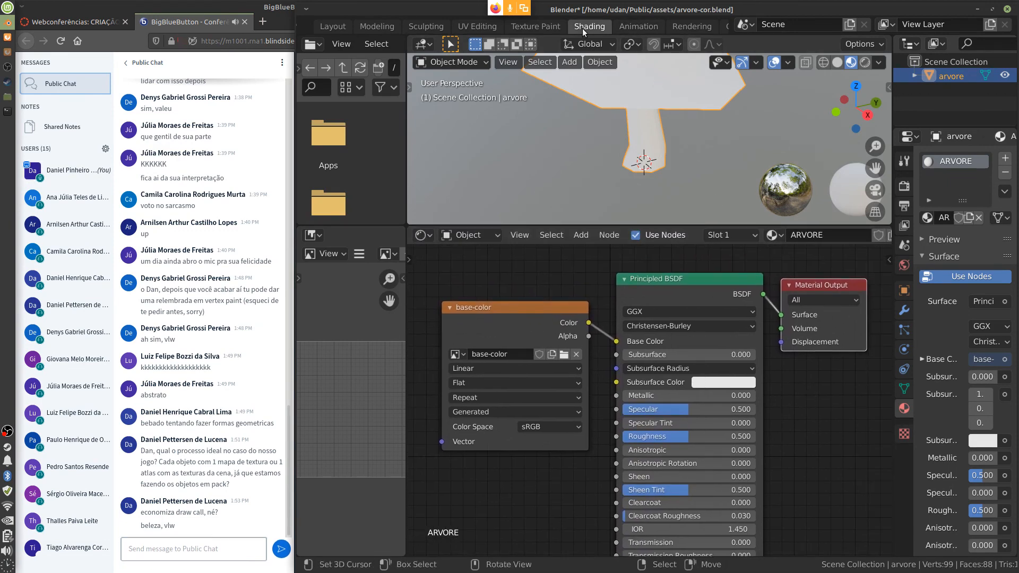
{"action": "left_click", "coordinate": [539, 26]}
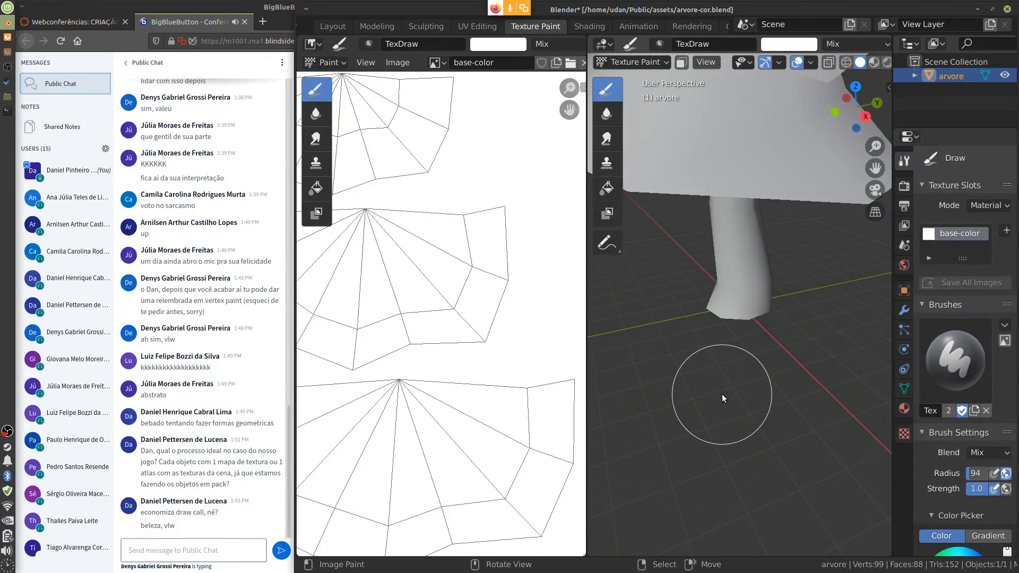
Step: Widen the image editor and frame the complete UV layout and the whole tree in their views
{"action": "scroll", "coordinate": [722, 394], "scroll_direction": "down", "scroll_amount": 5}
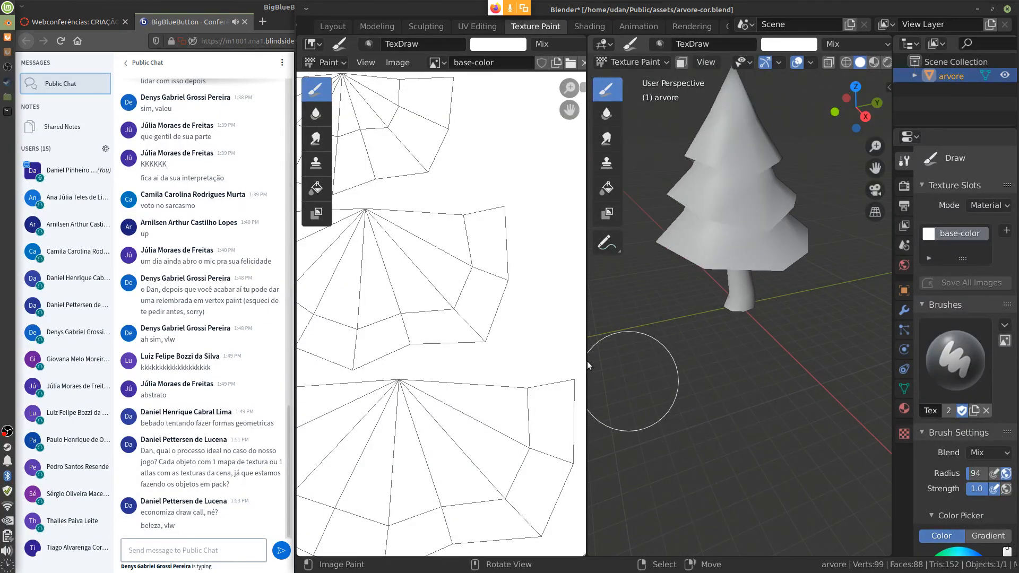
{"action": "left_click_drag", "start_coordinate": [587, 362], "coordinate": [624, 364]}
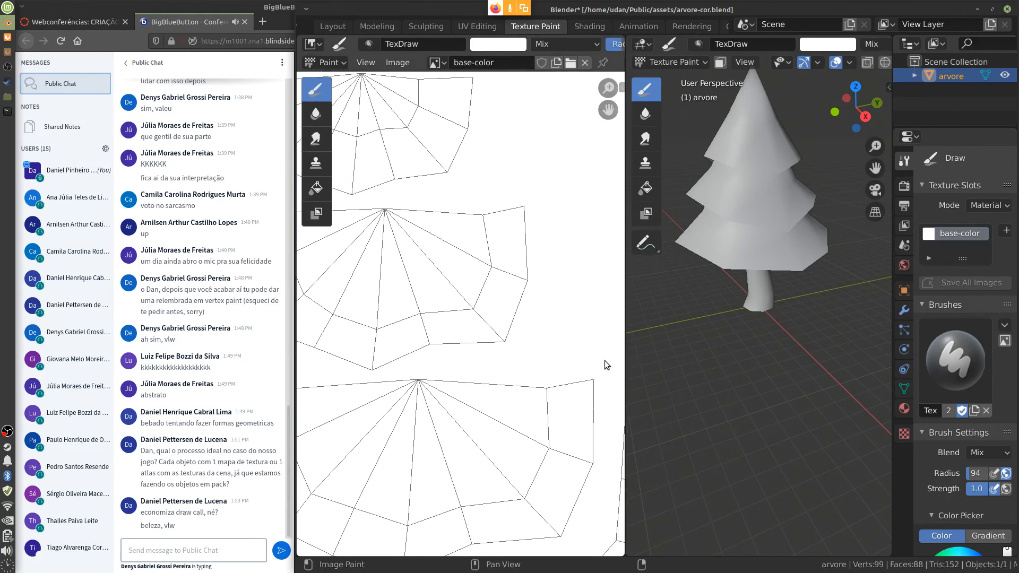
{"action": "scroll", "coordinate": [559, 349], "scroll_direction": "down", "scroll_amount": 3}
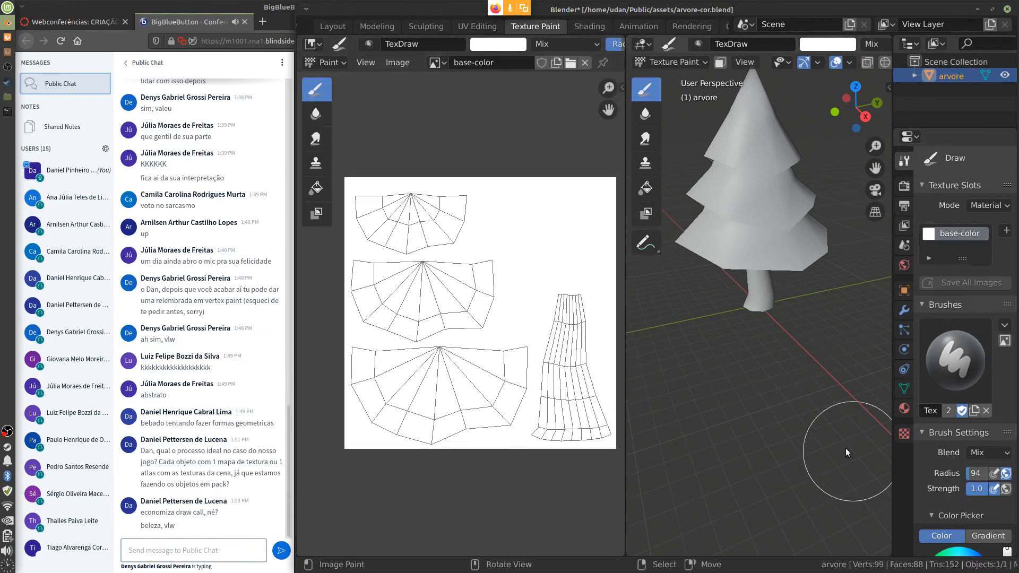
Step: Set the Draw brush's color to bright green
{"action": "left_click", "coordinate": [727, 254]}
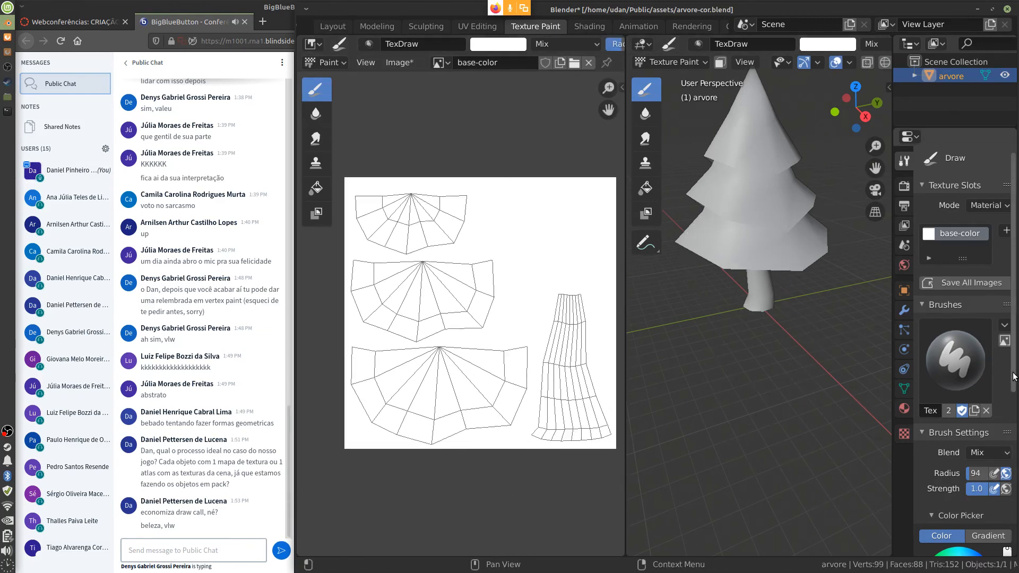
{"action": "scroll", "coordinate": [1014, 376], "scroll_direction": "down", "scroll_amount": 8}
{"action": "left_click", "coordinate": [926, 364]}
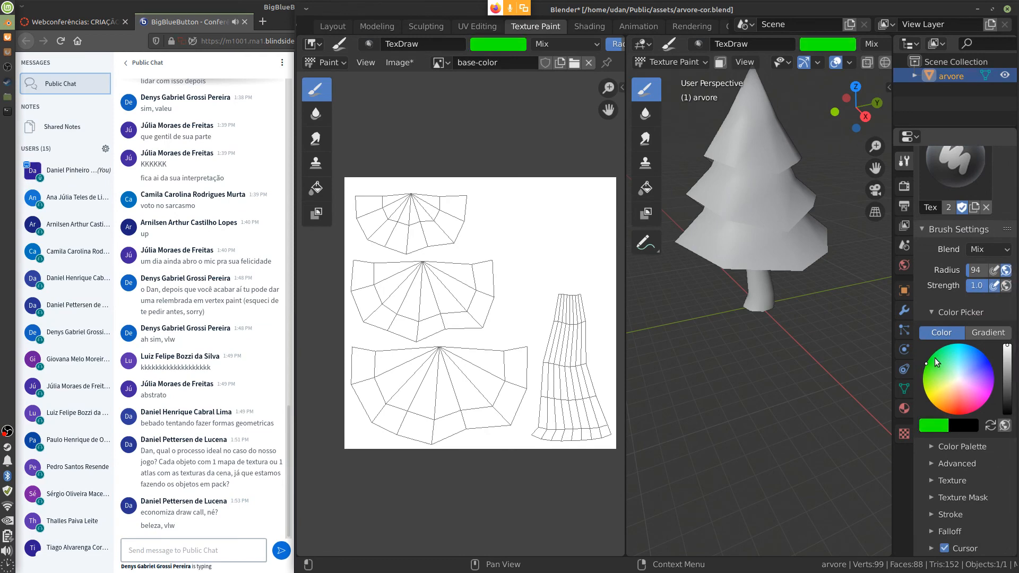
Step: Test a green stroke on the tree's foliage, undo it, and set the brush radius to 54 px
{"action": "left_click_drag", "start_coordinate": [785, 212], "coordinate": [743, 255]}
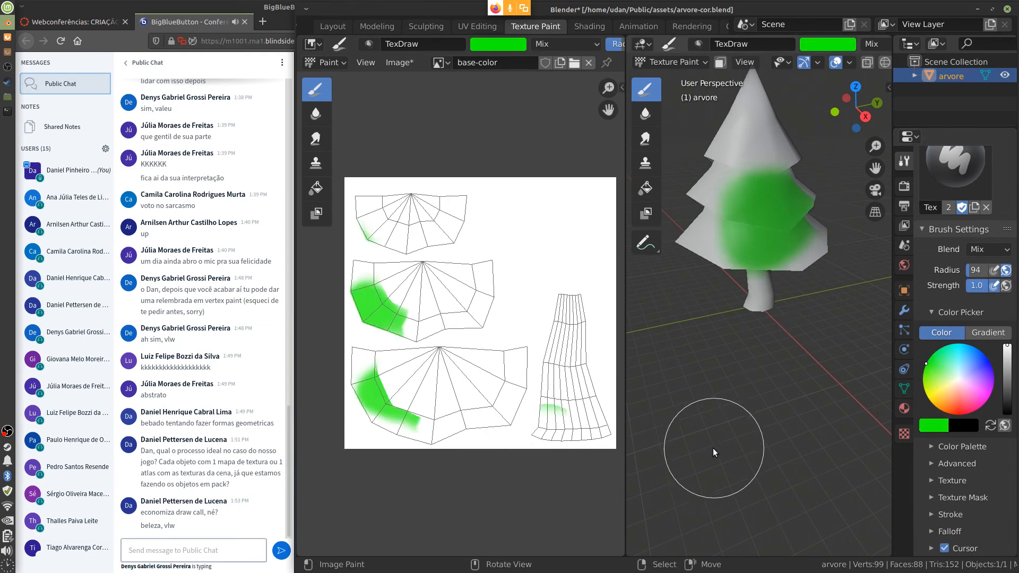
{"action": "key", "text": "ctrl+z"}
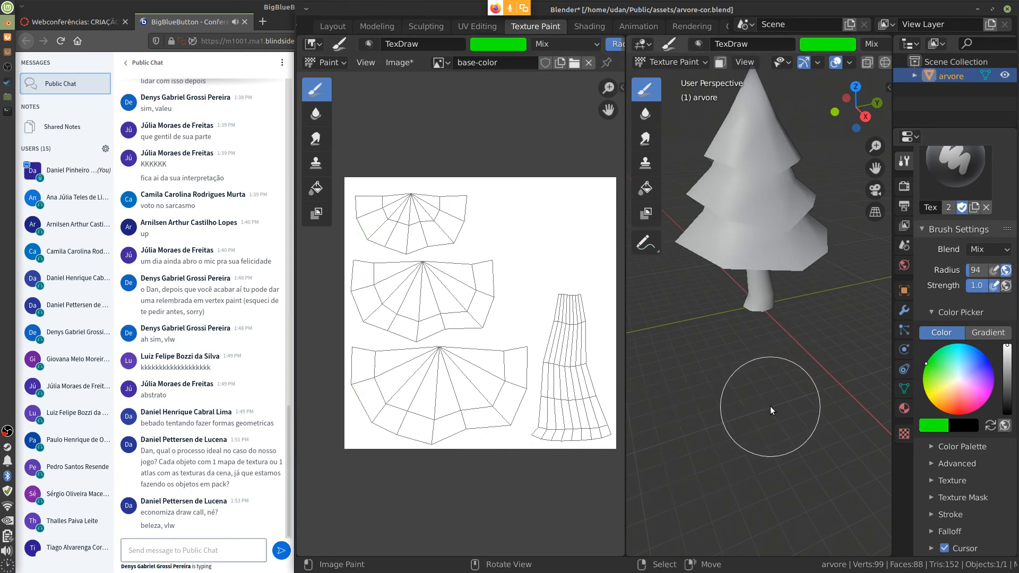
{"action": "key", "text": "f"}
{"action": "left_click", "coordinate": [752, 408]}
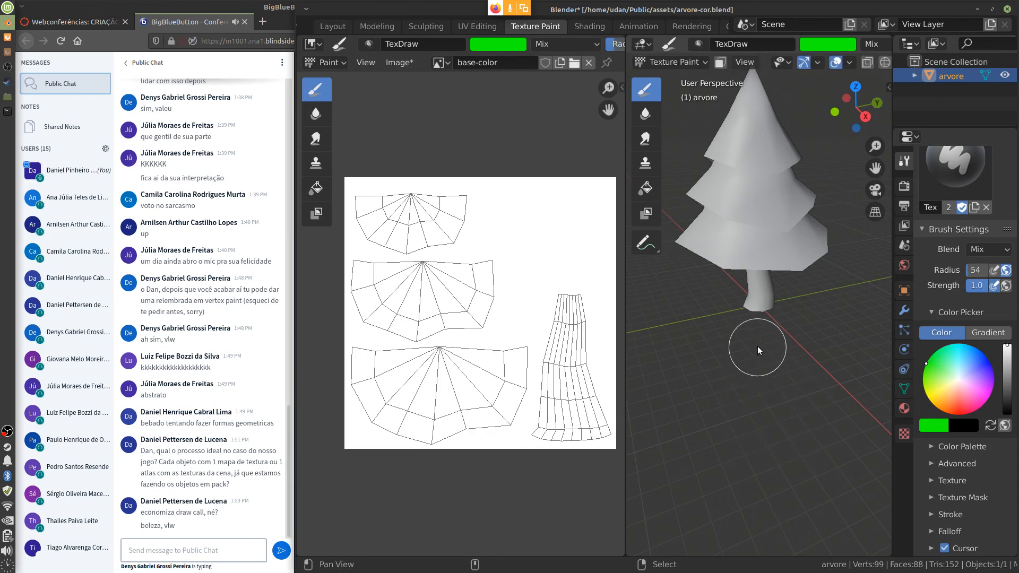
Step: Try green strokes across the foliage tiers on the 3D tree from different angles, undoing each attempt
{"action": "middle_click_drag", "start_coordinate": [757, 348], "coordinate": [760, 377]}
{"action": "mouse_move", "coordinate": [785, 234]}
{"action": "left_mouse_down"}
{"action": "mouse_move", "coordinate": [788, 272]}
{"action": "mouse_move", "coordinate": [720, 227]}
{"action": "left_mouse_up"}
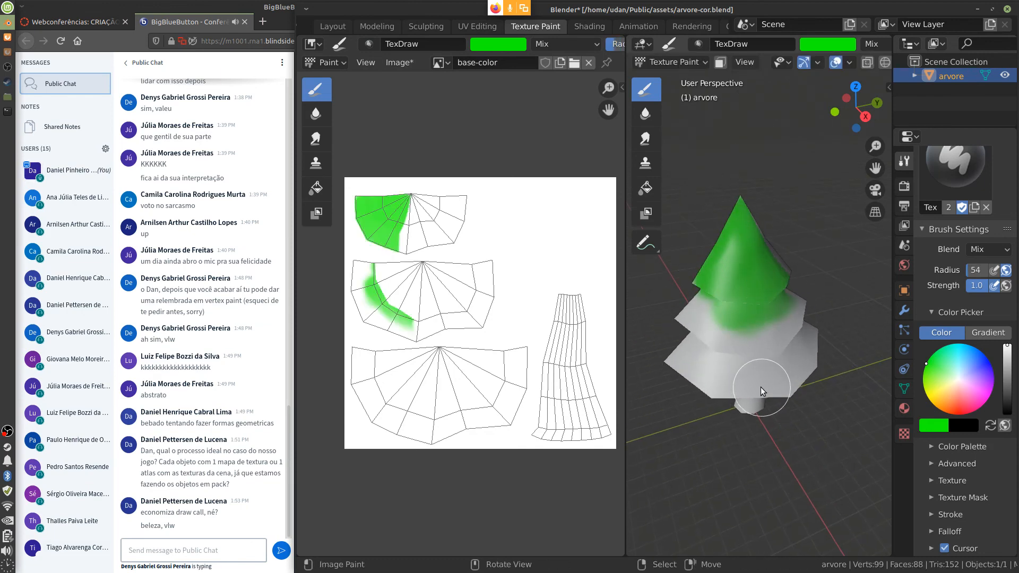
{"action": "key", "text": "ctrl+z"}
{"action": "middle_click_drag", "start_coordinate": [768, 393], "coordinate": [791, 366]}
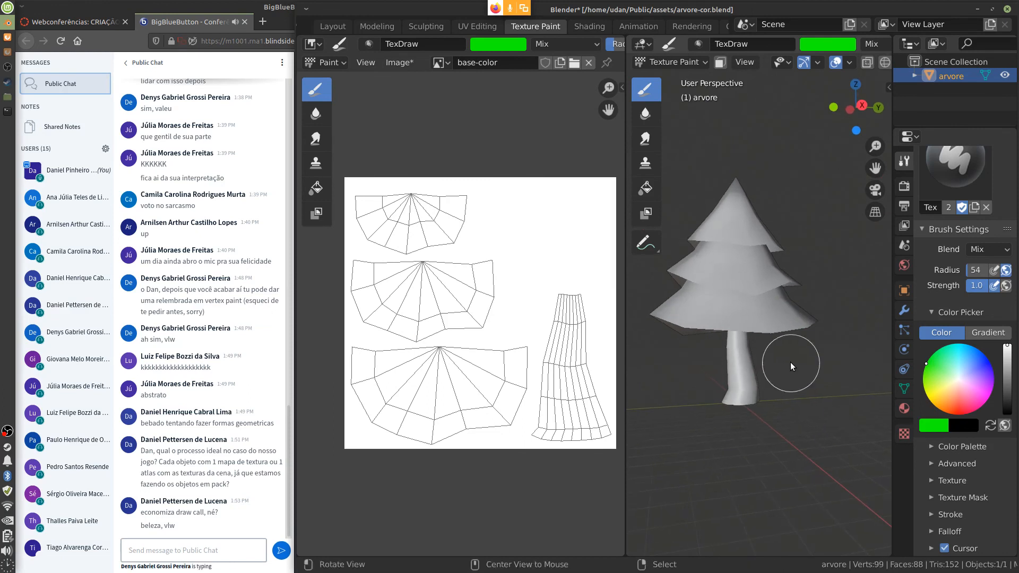
{"action": "mouse_move", "coordinate": [722, 287]}
{"action": "left_mouse_down"}
{"action": "mouse_move", "coordinate": [781, 290]}
{"action": "mouse_move", "coordinate": [754, 268]}
{"action": "mouse_move", "coordinate": [755, 212]}
{"action": "left_mouse_up"}
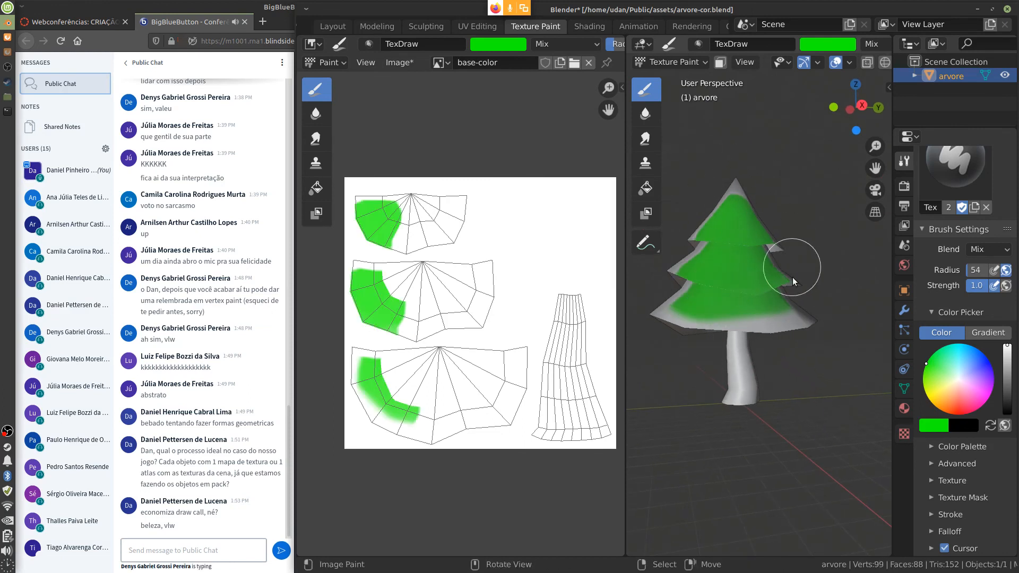
{"action": "key", "text": "ctrl+z"}
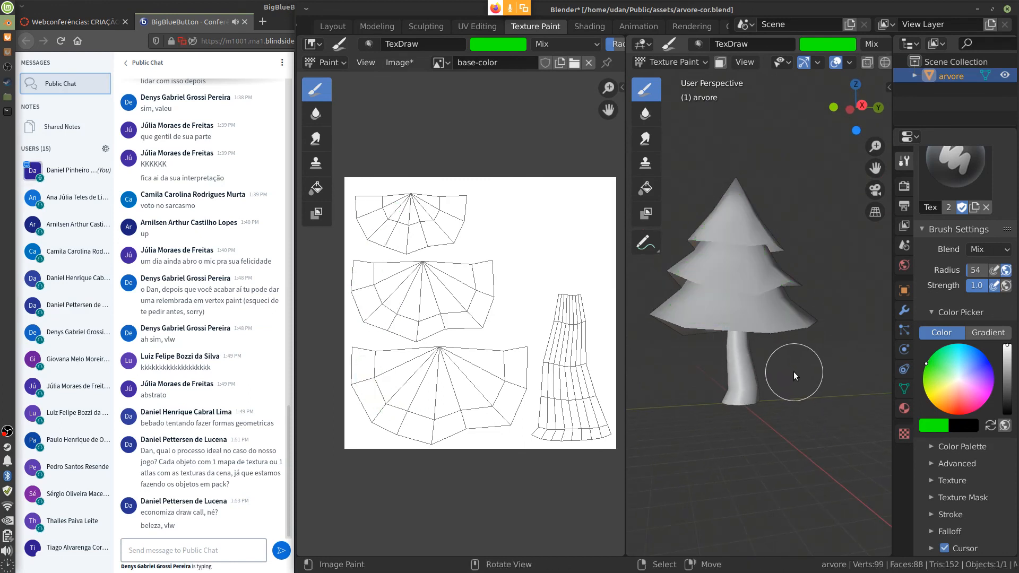
{"action": "mouse_move", "coordinate": [741, 196]}
{"action": "left_mouse_down"}
{"action": "mouse_move", "coordinate": [674, 296]}
{"action": "mouse_move", "coordinate": [799, 345]}
{"action": "left_mouse_up"}
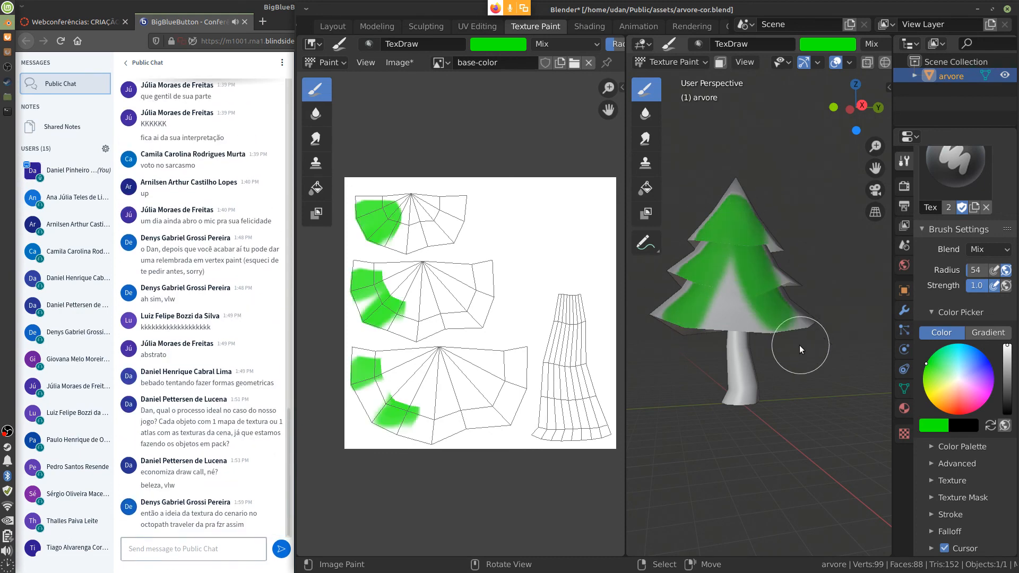
{"action": "key", "text": "ctrl+z"}
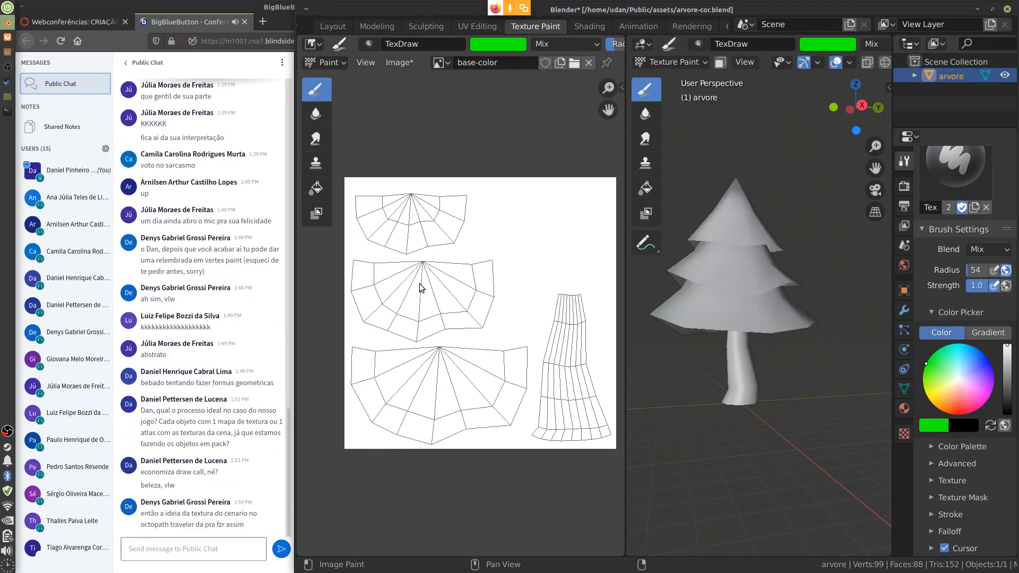
Step: Try painting green strokes over the foliage UV islands directly on the base-color image, and undo them
{"action": "mouse_move", "coordinate": [429, 262]}
{"action": "left_mouse_down"}
{"action": "mouse_move", "coordinate": [407, 318]}
{"action": "mouse_move", "coordinate": [422, 259]}
{"action": "mouse_move", "coordinate": [355, 285]}
{"action": "mouse_move", "coordinate": [394, 188]}
{"action": "mouse_move", "coordinate": [436, 251]}
{"action": "mouse_move", "coordinate": [457, 359]}
{"action": "mouse_move", "coordinate": [476, 375]}
{"action": "mouse_move", "coordinate": [516, 355]}
{"action": "mouse_move", "coordinate": [500, 419]}
{"action": "left_mouse_up"}
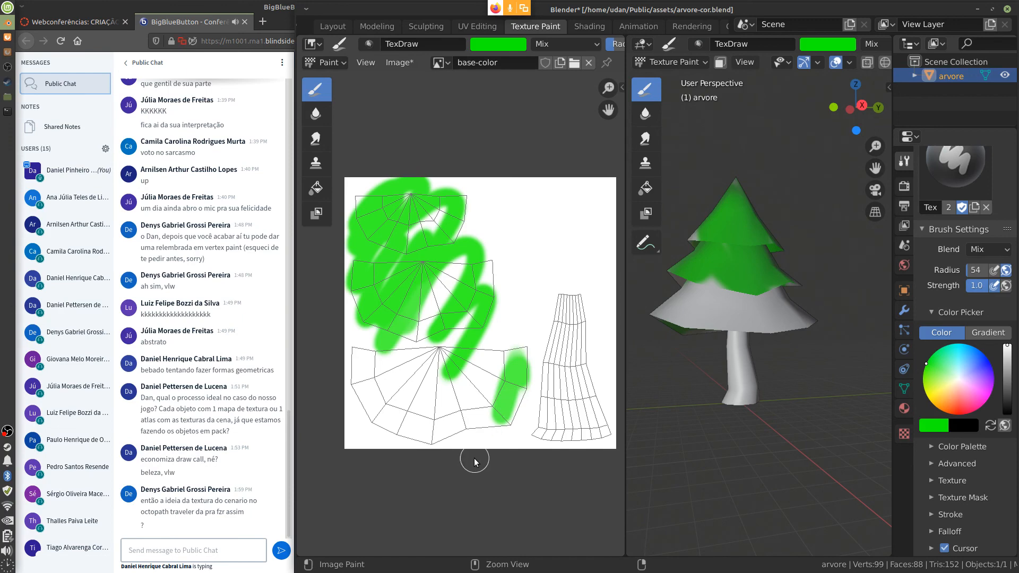
{"action": "key", "text": "ctrl+z"}
{"action": "key", "text": "ctrl+z"}
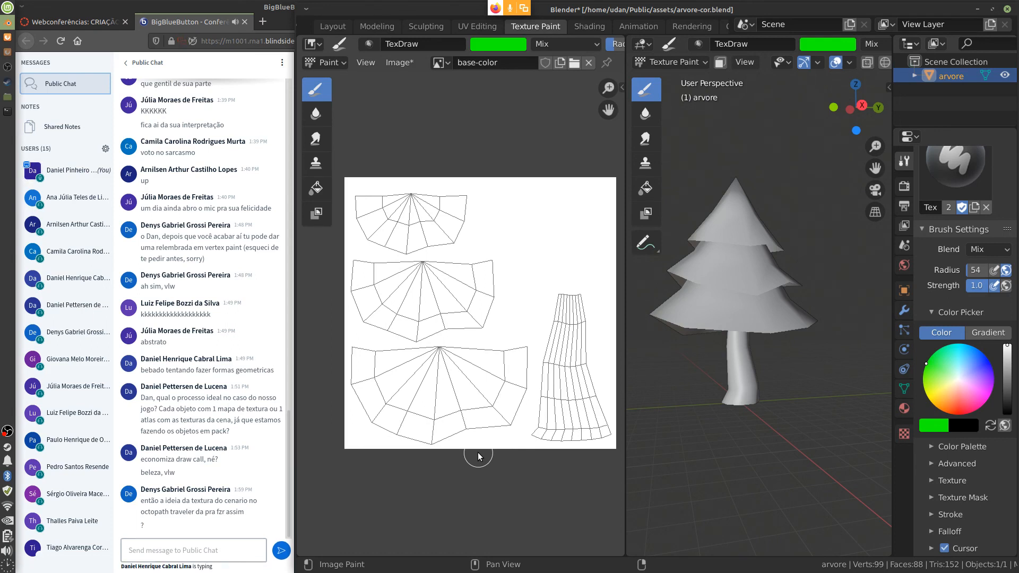
{"action": "right_click", "coordinate": [7, 431]}
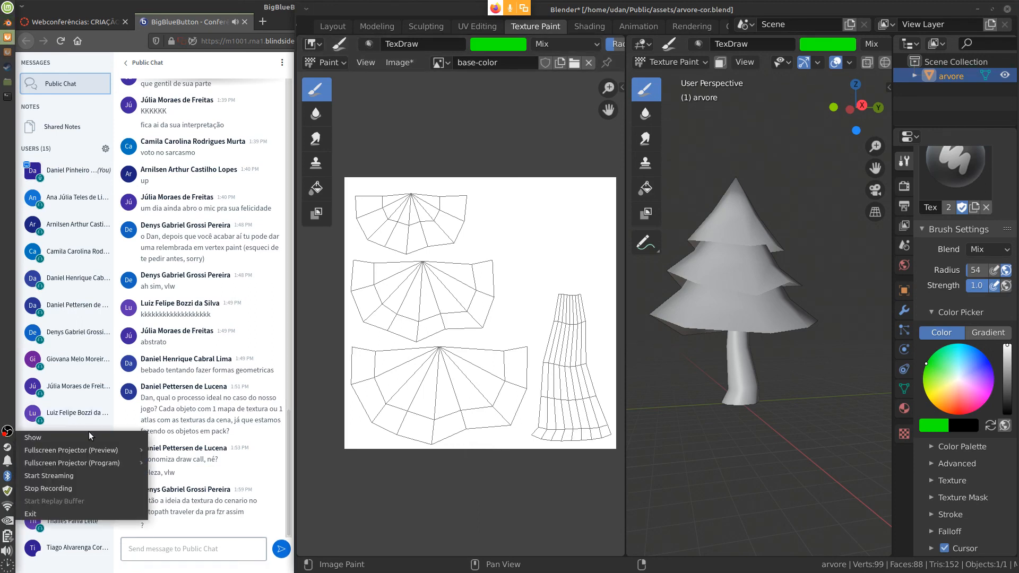